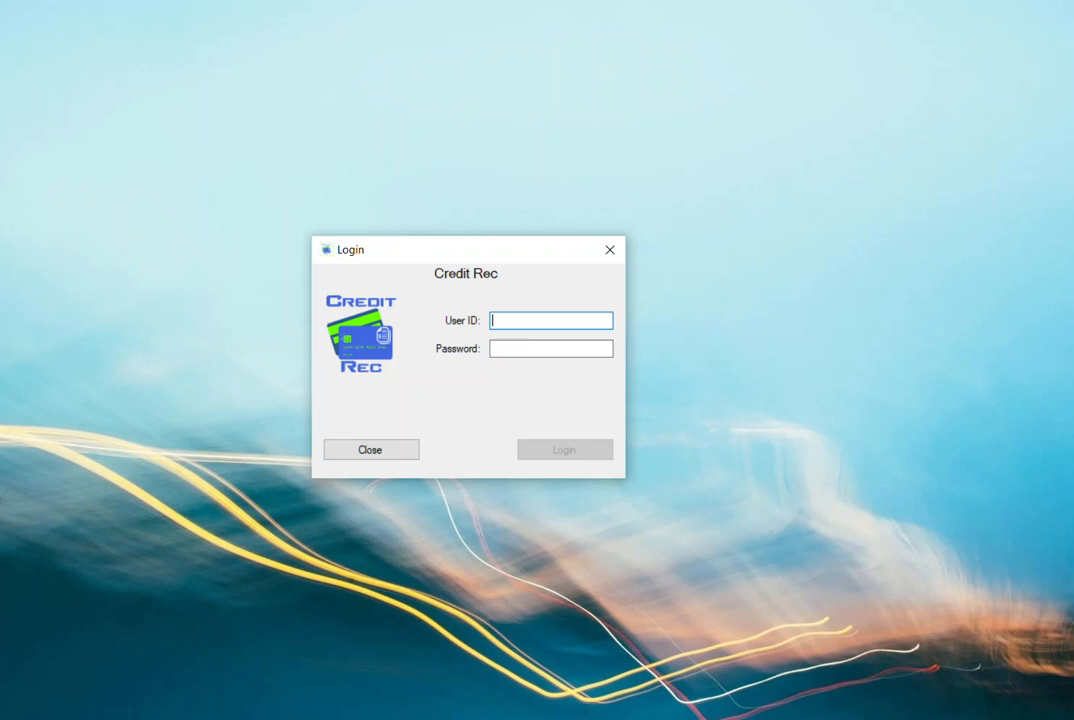
- Log in with the user ID admin and the account password, and bring the main window fully into view
{"action": "type", "text": "admin"}
{"action": "key", "text": "Tab"}
{"action": "type", "text": "a"}
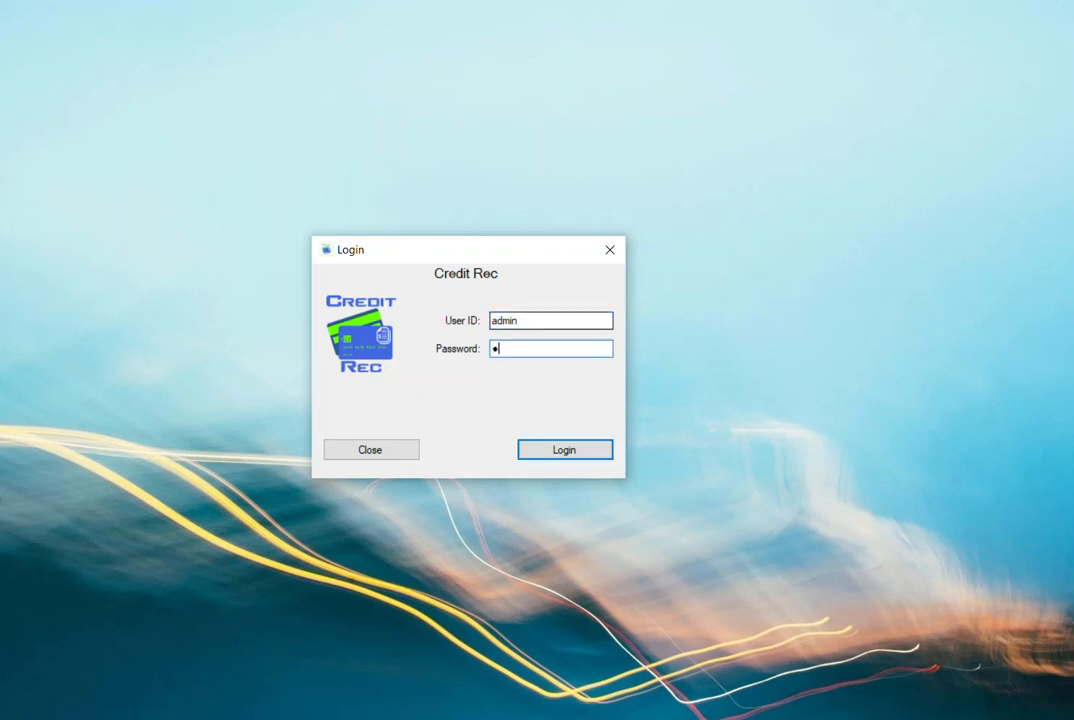
{"action": "type", "text": "dmin12"}
{"action": "key", "text": "Return"}
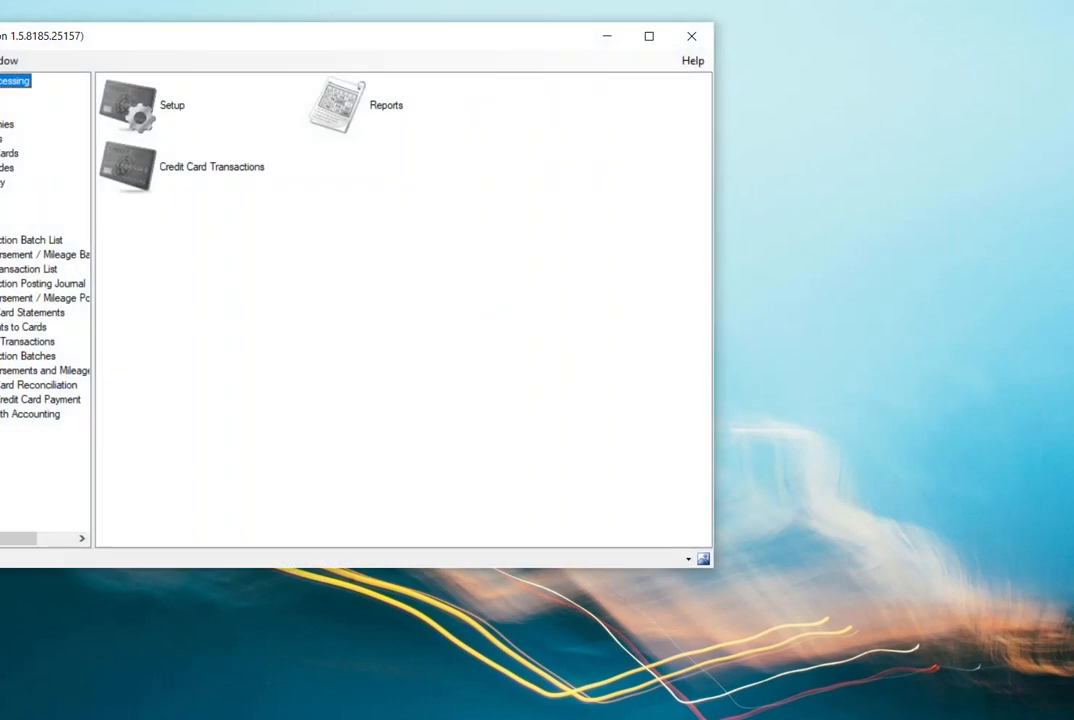
{"action": "left_click_drag", "start_coordinate": [300, 36], "coordinate": [536, 58]}
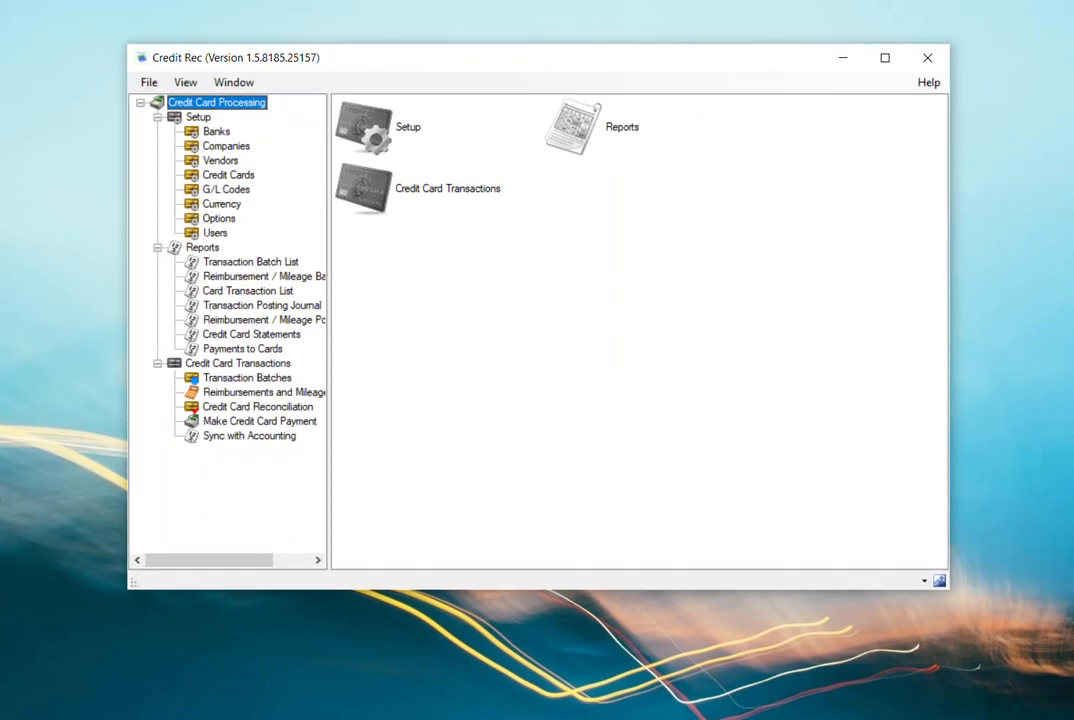
- Open the credit card Transaction Batches list and add a new batch
{"action": "left_click", "coordinate": [238, 363]}
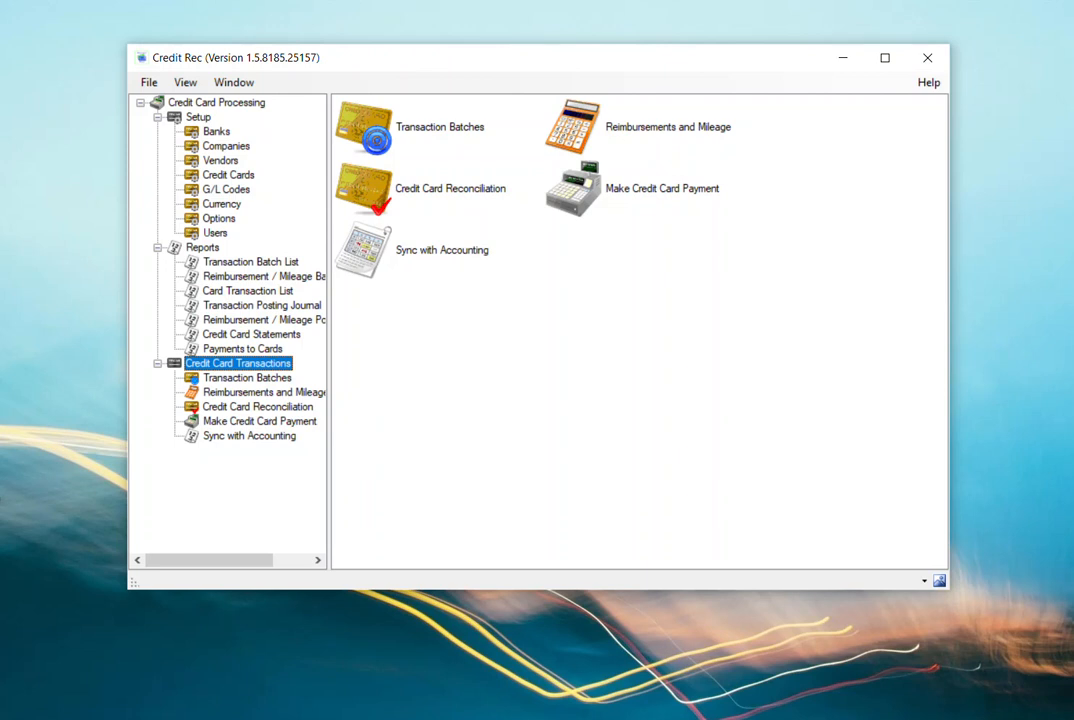
{"action": "double_click", "coordinate": [366, 128]}
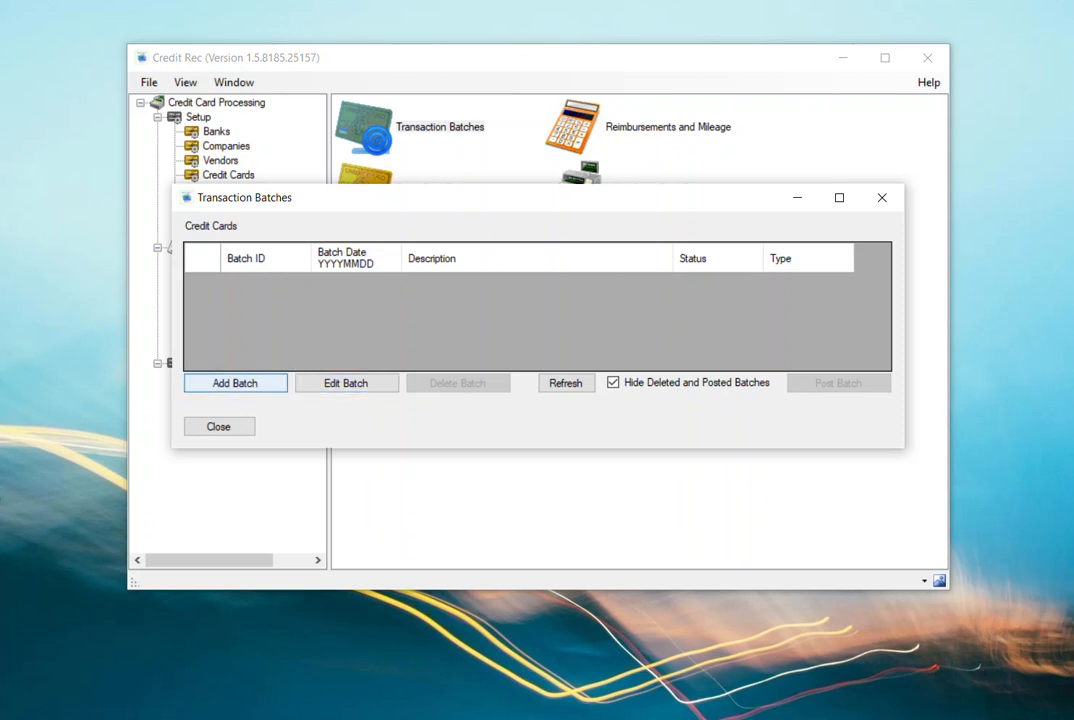
{"action": "left_click", "coordinate": [240, 383]}
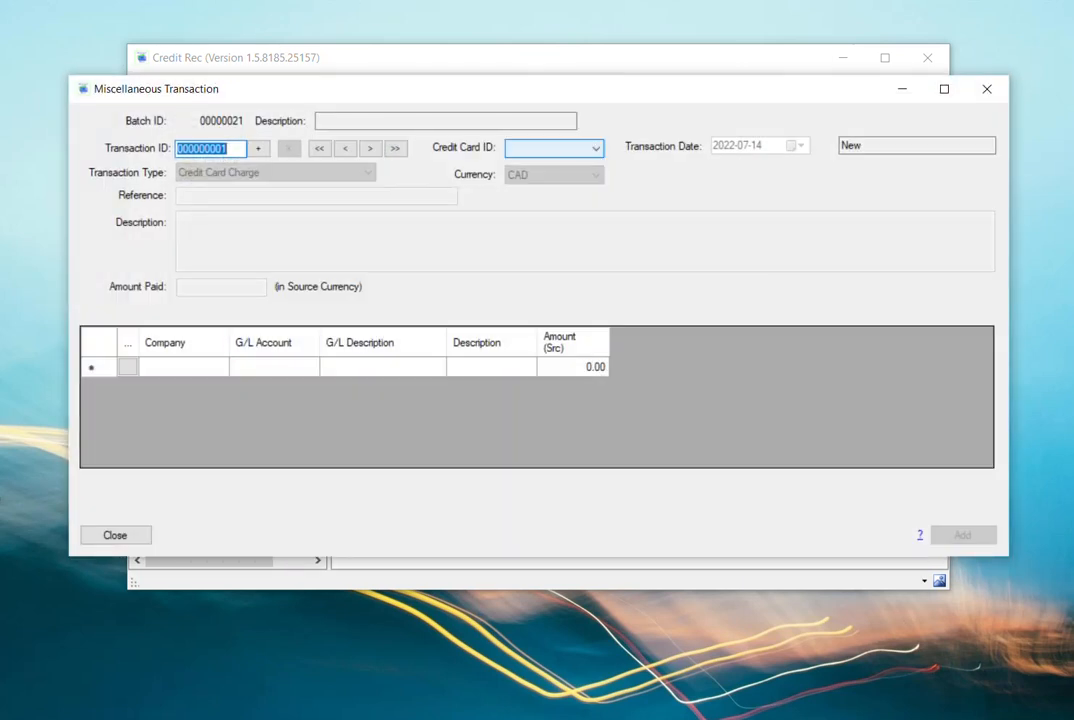
- Choose credit card VISACCB for the new transaction and set its type to Credit Card Charge
{"action": "left_click", "coordinate": [595, 148]}
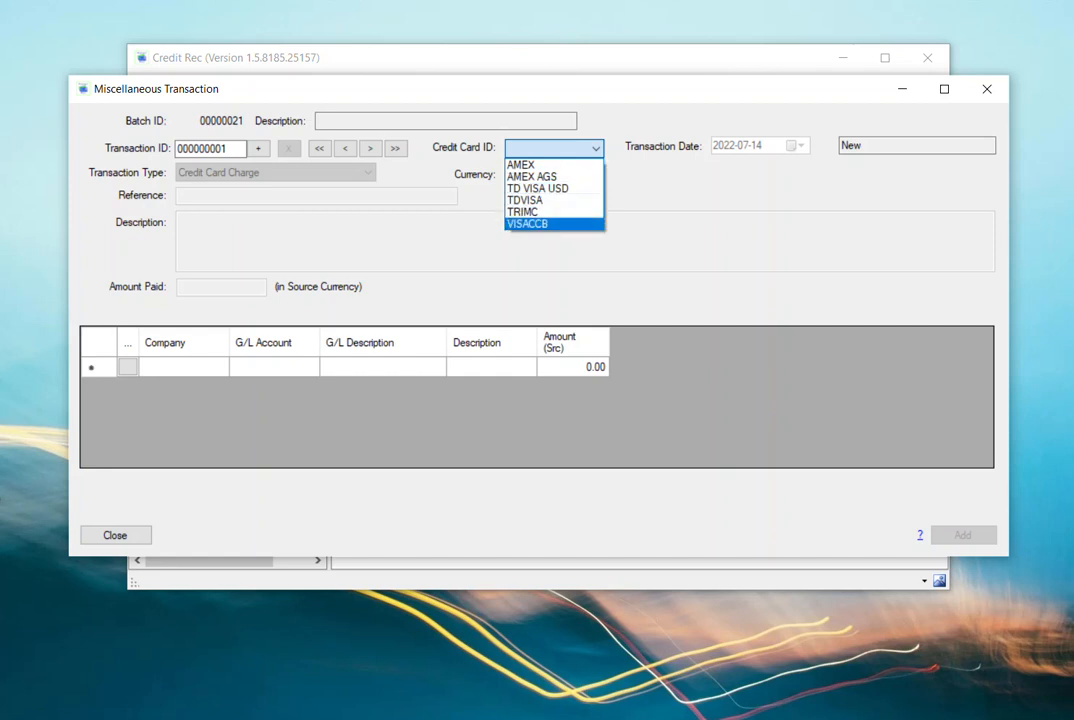
{"action": "left_click", "coordinate": [530, 223]}
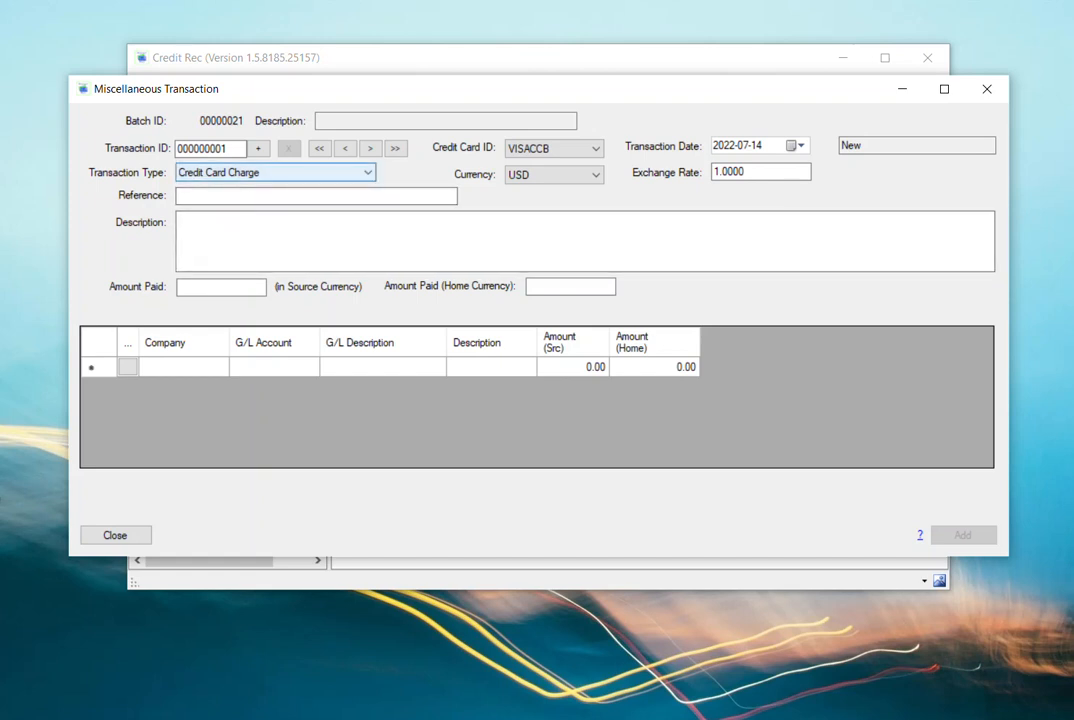
{"action": "left_click", "coordinate": [367, 173]}
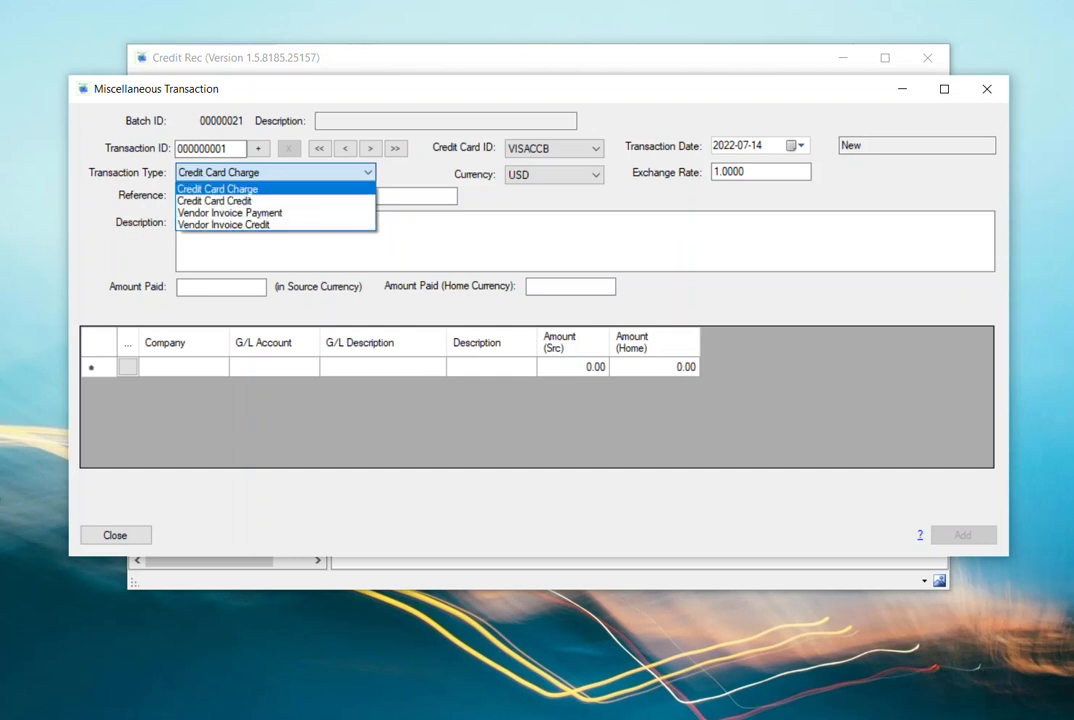
{"action": "left_click", "coordinate": [218, 188]}
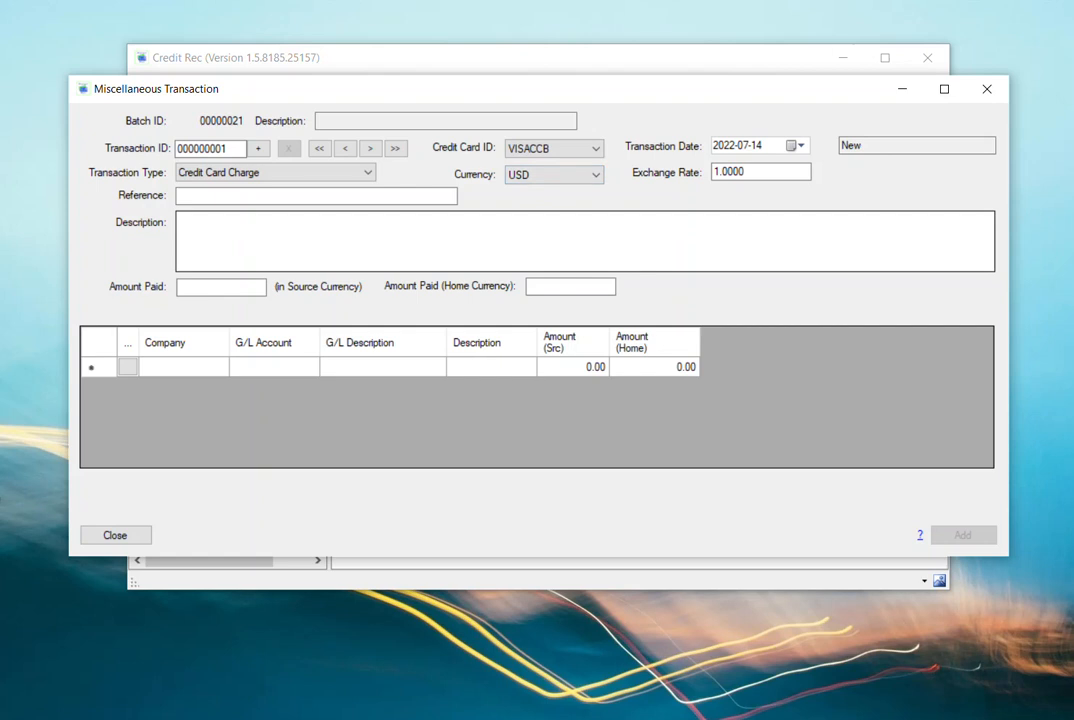
- Enter Staples as the transaction's reference and "Purchase of office supplies" as its description
{"action": "left_click", "coordinate": [316, 196]}
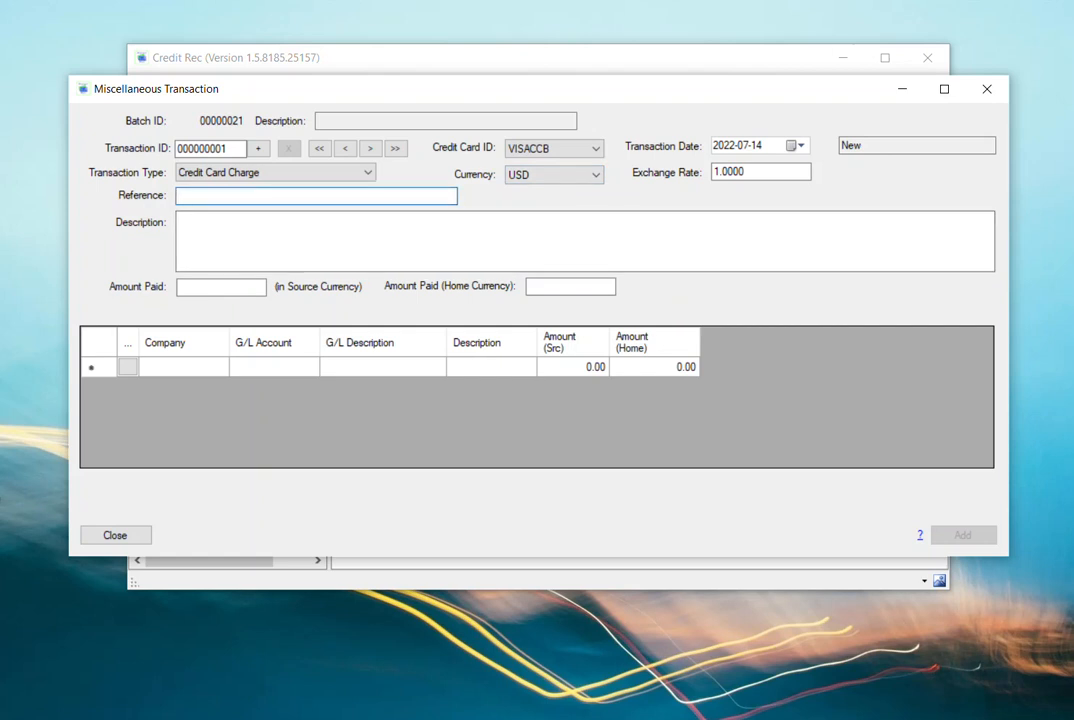
{"action": "type", "text": "Staples"}
{"action": "key", "text": "Tab"}
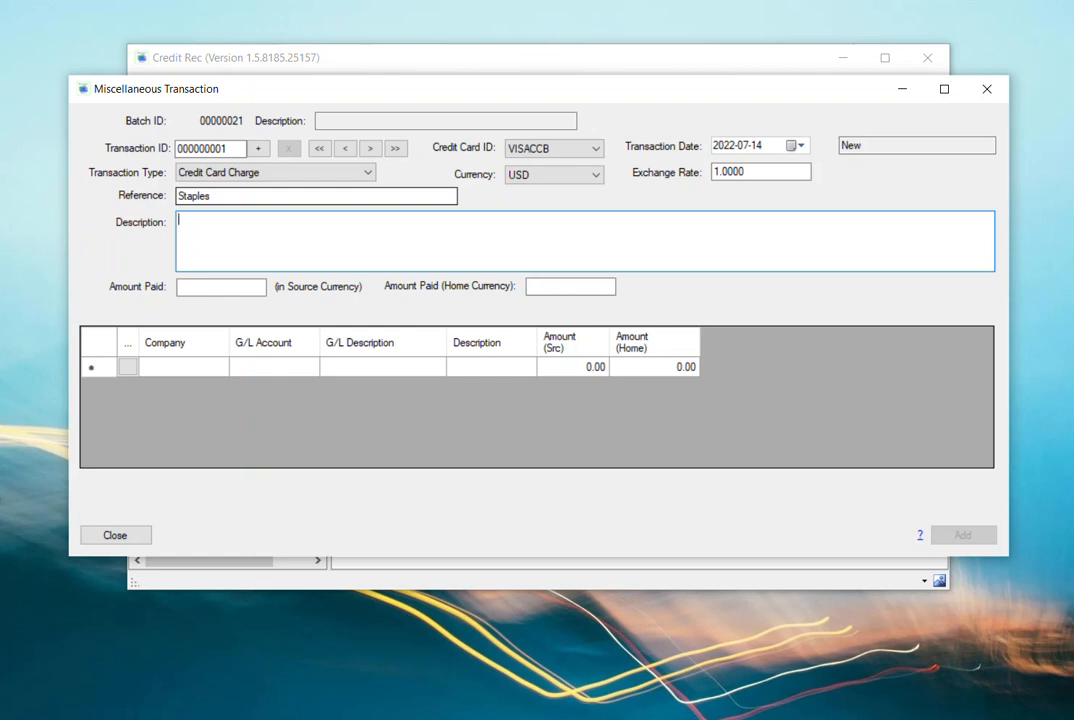
{"action": "type", "text": "Purchase of office su"}
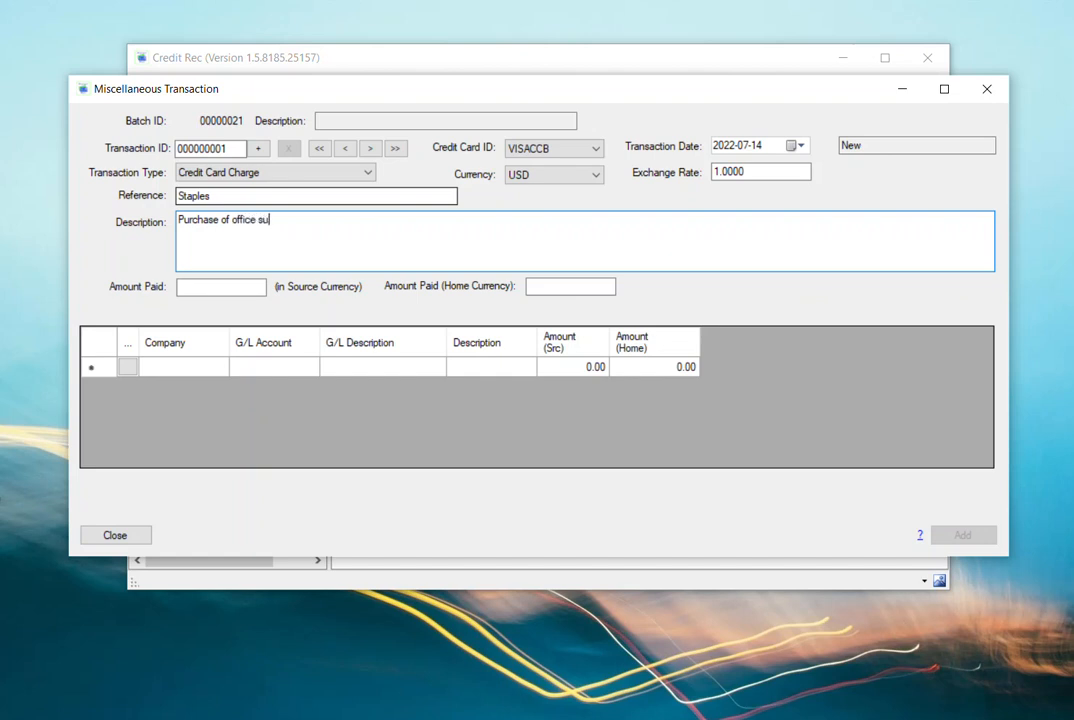
{"action": "type", "text": "pplies"}
- Set the transaction's amount paid in source currency to 152.00
{"action": "left_click", "coordinate": [264, 287]}
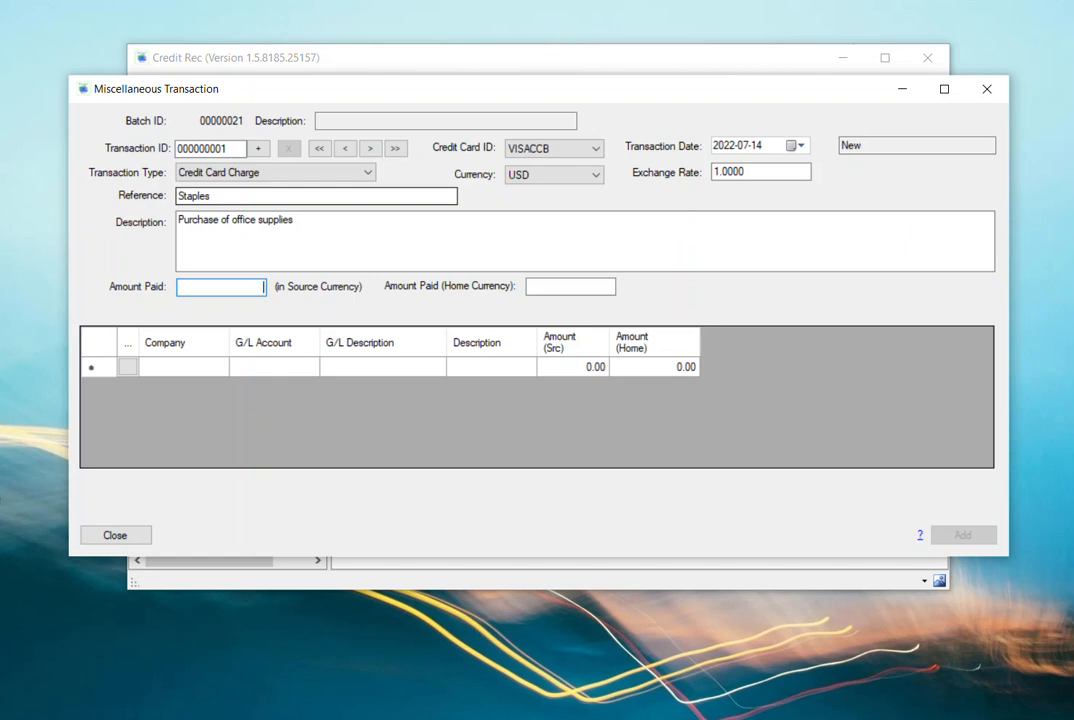
{"action": "type", "text": "152.00"}
{"action": "key", "text": "Tab"}
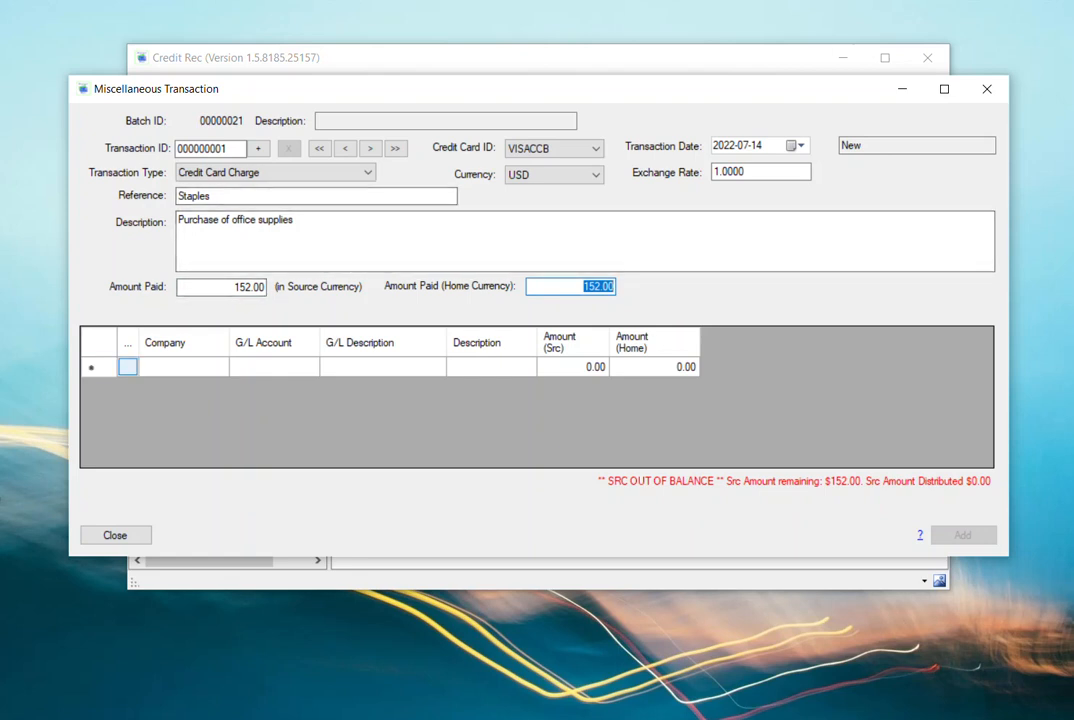
- Assign the first distribution line to company SAMINC and G/L account 6500 - Office supplies
{"action": "left_click", "coordinate": [127, 366]}
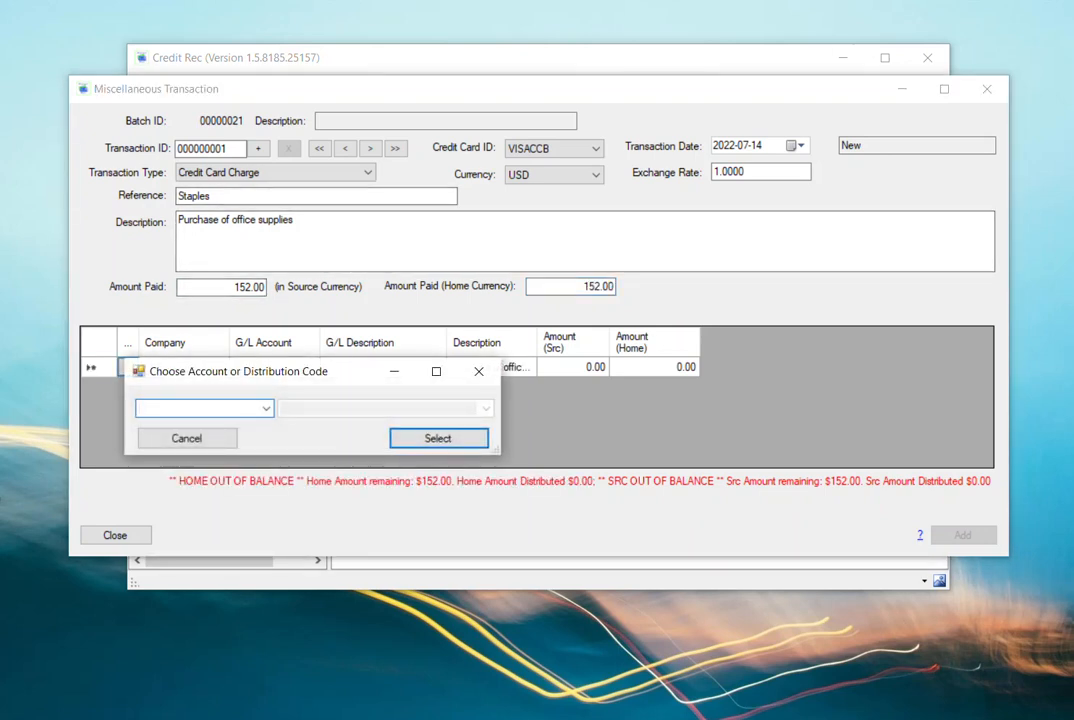
{"action": "left_click_drag", "start_coordinate": [250, 371], "coordinate": [294, 264]}
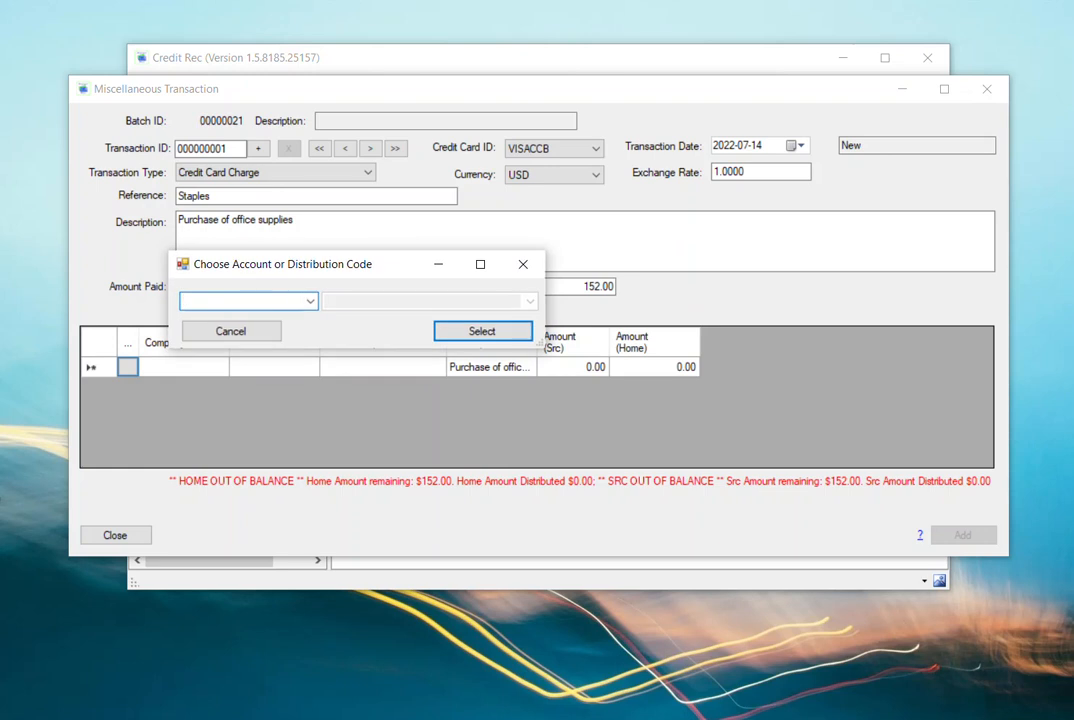
{"action": "left_click", "coordinate": [311, 301]}
{"action": "left_click", "coordinate": [202, 335]}
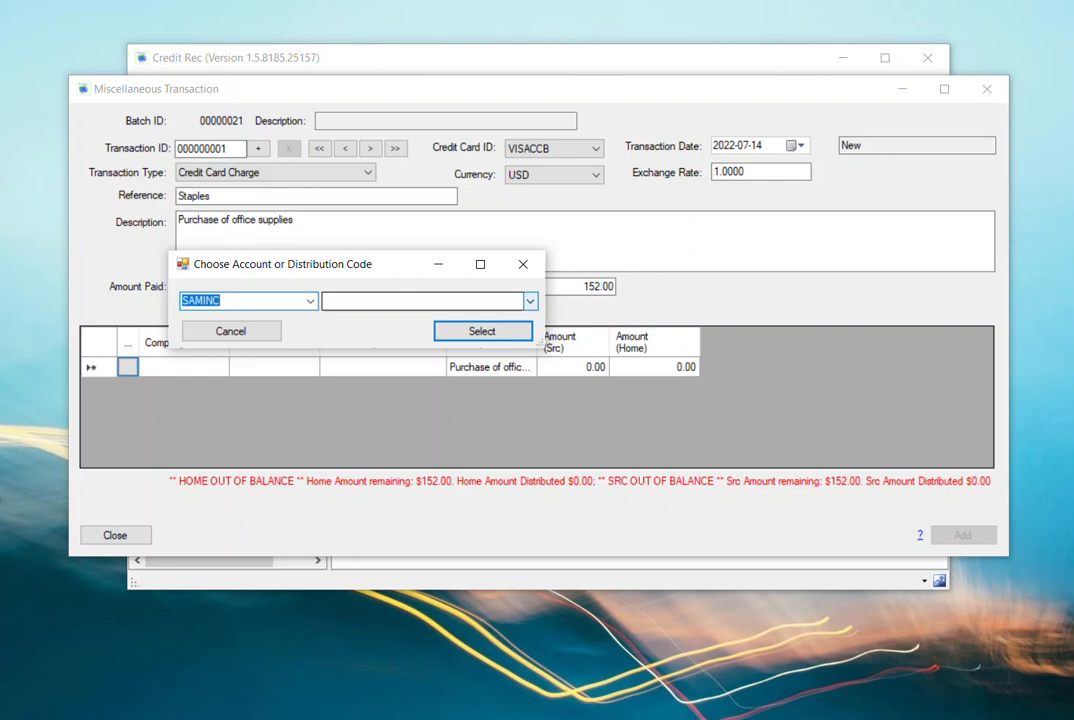
{"action": "left_click", "coordinate": [530, 301]}
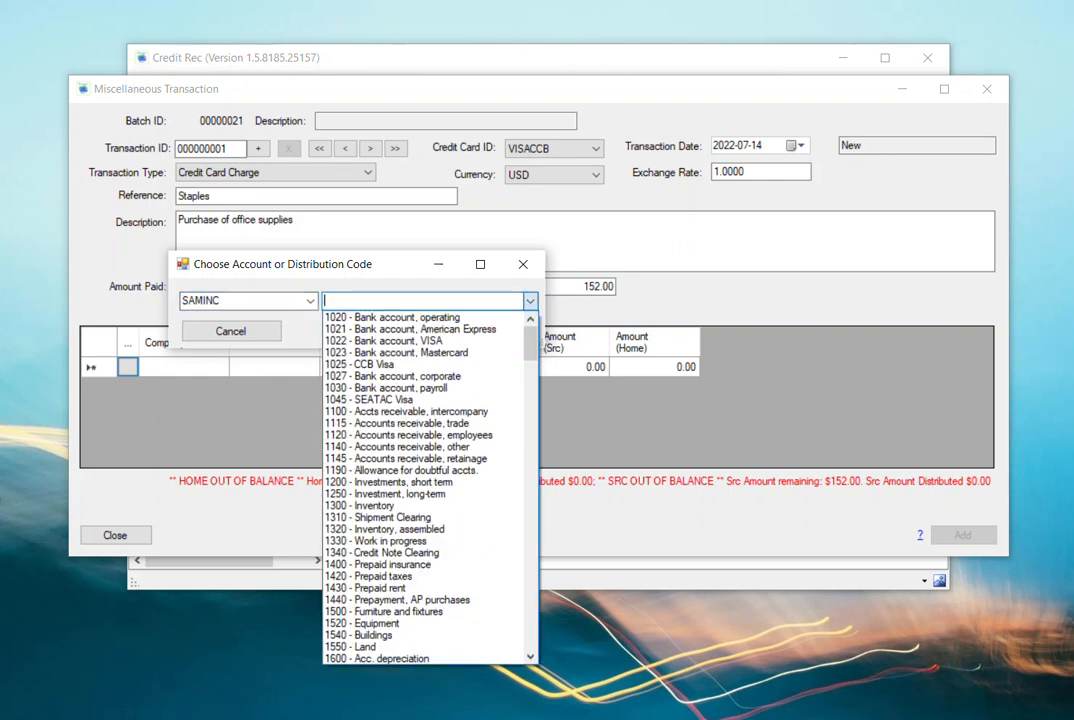
{"action": "type", "text": "of"}
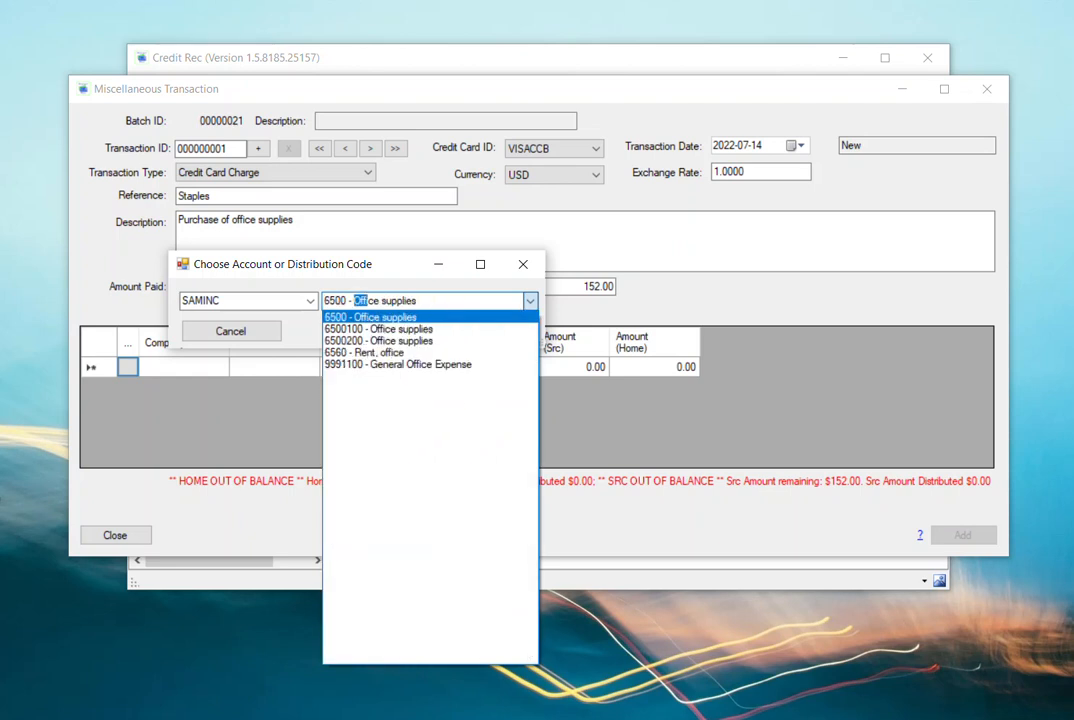
{"action": "key", "text": "Return"}
{"action": "key", "text": "Return"}
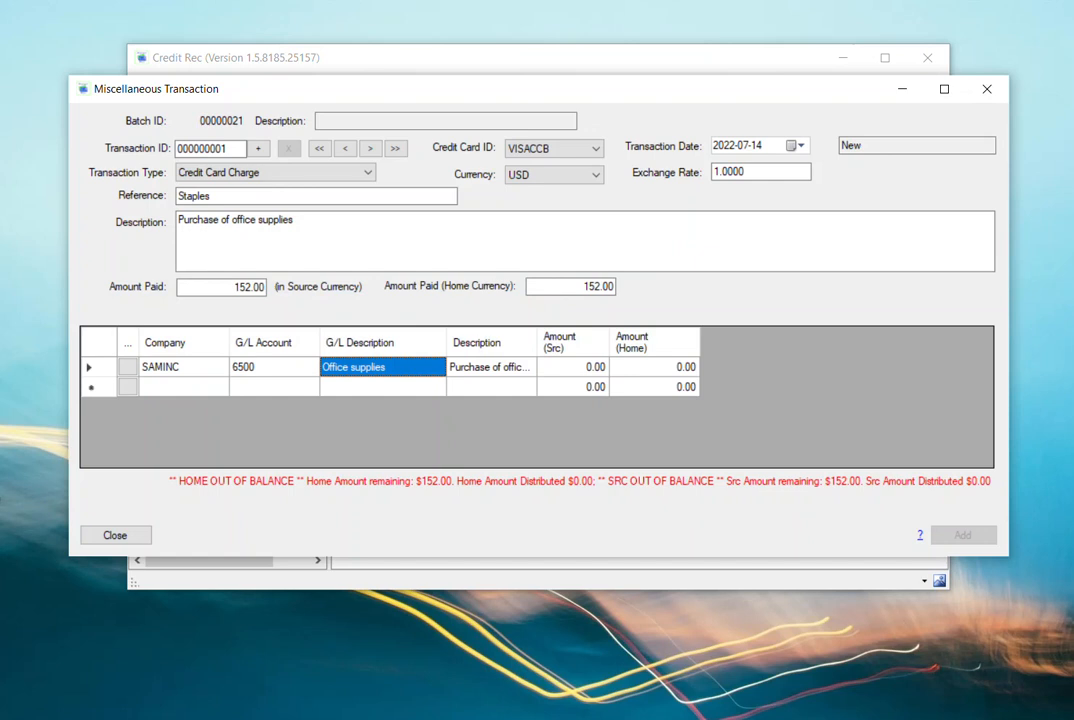
- Set both the home and source amounts of the Office supplies distribution line to 152
{"action": "left_click", "coordinate": [573, 367]}
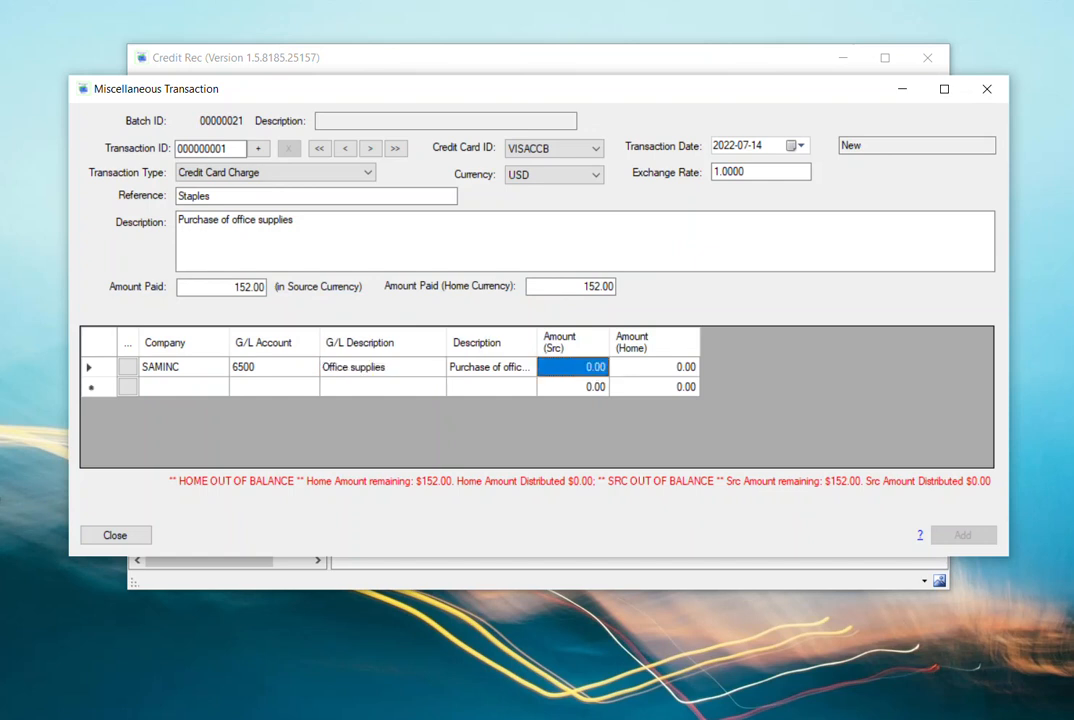
{"action": "key", "text": "Tab"}
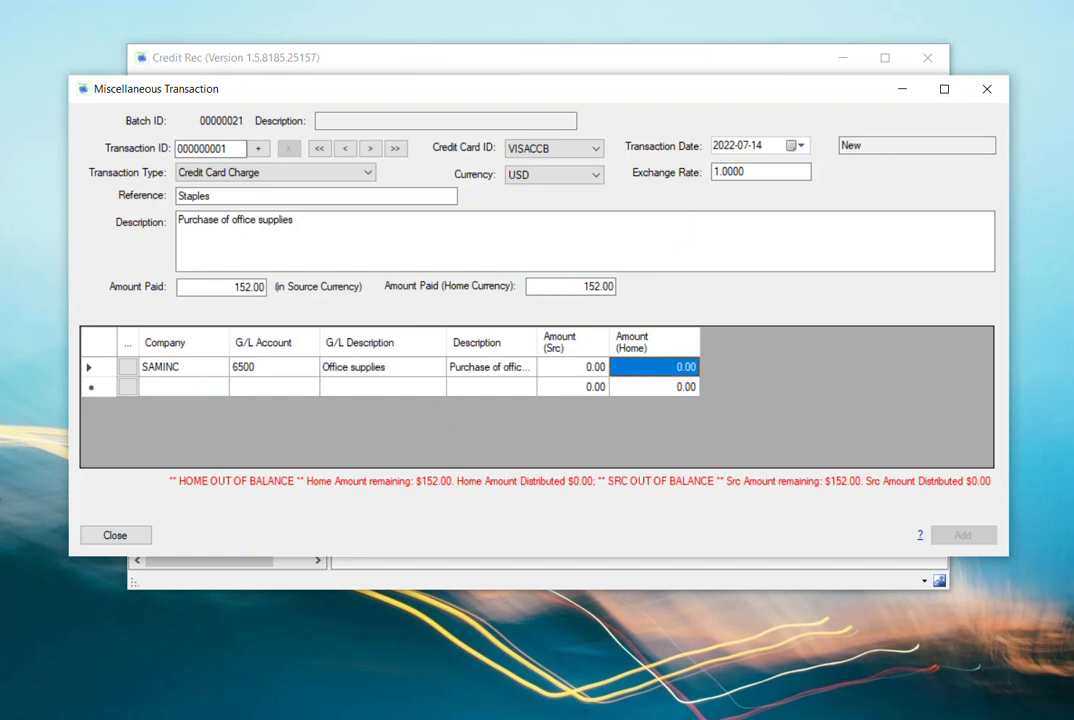
{"action": "type", "text": "152"}
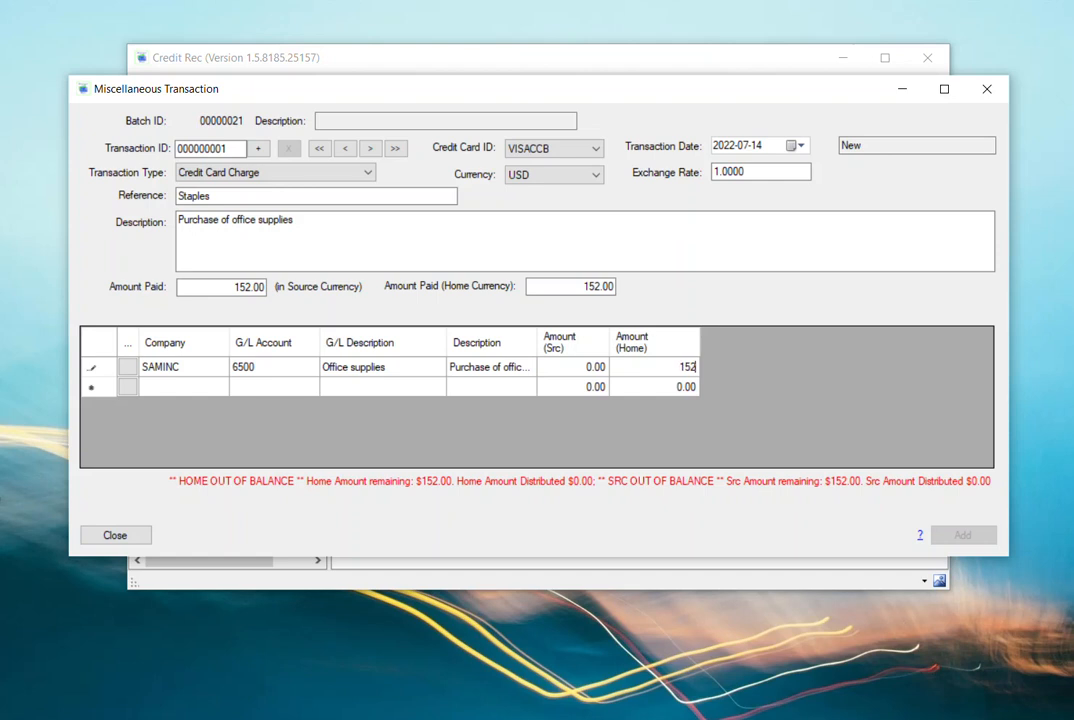
{"action": "key", "text": "Return"}
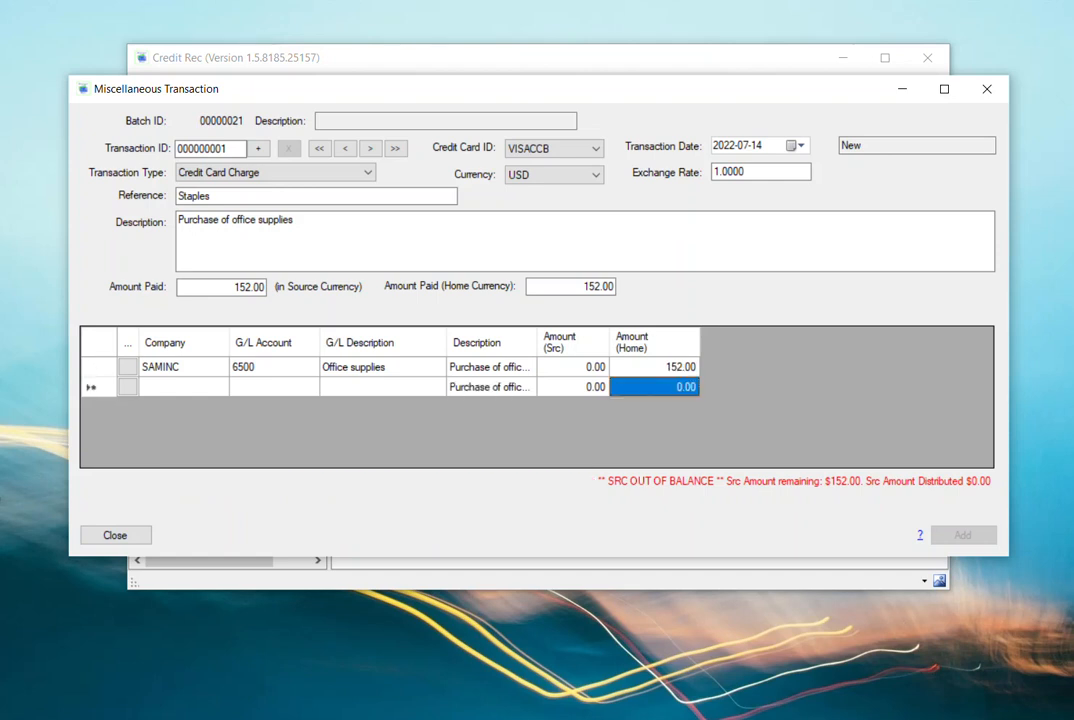
{"action": "key", "text": "shift+Tab"}
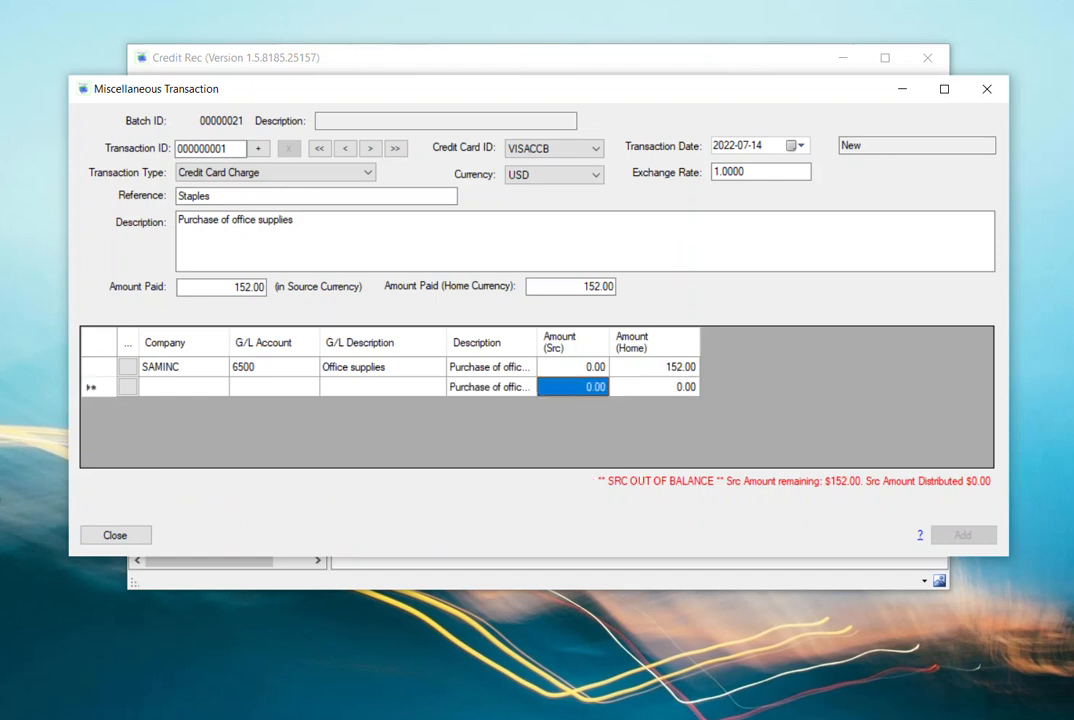
{"action": "key", "text": "Up"}
{"action": "type", "text": "152"}
{"action": "key", "text": "Tab"}
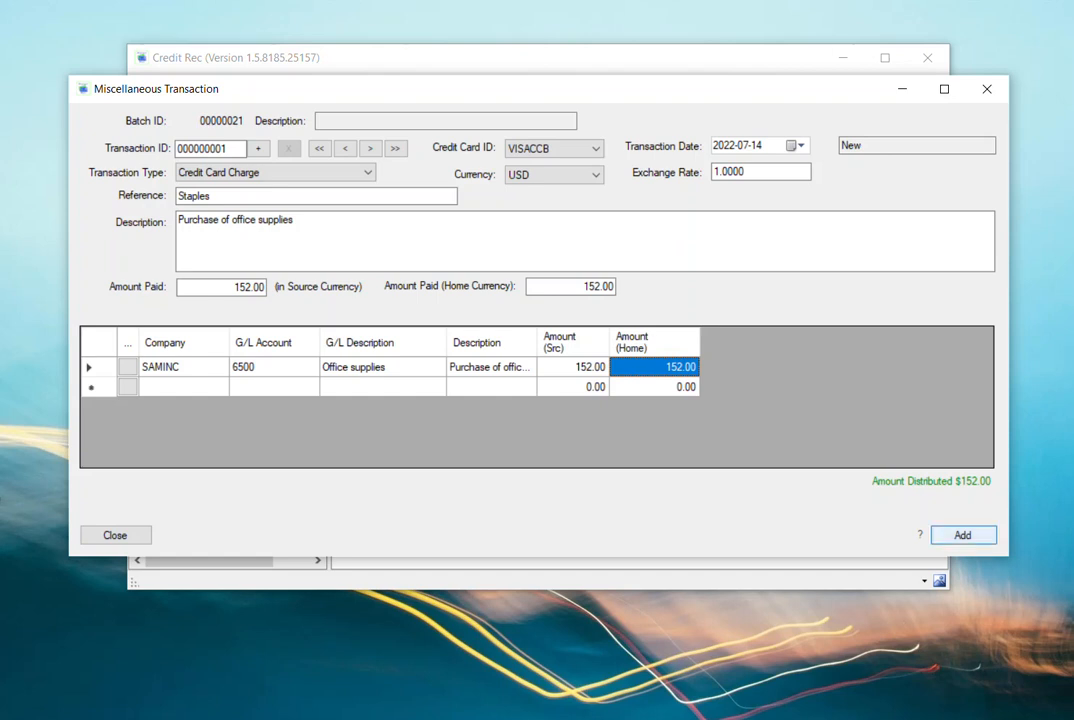
- Add the transaction to the batch, and reopen the batch briefly to review the saved entry
{"action": "key", "text": "Return"}
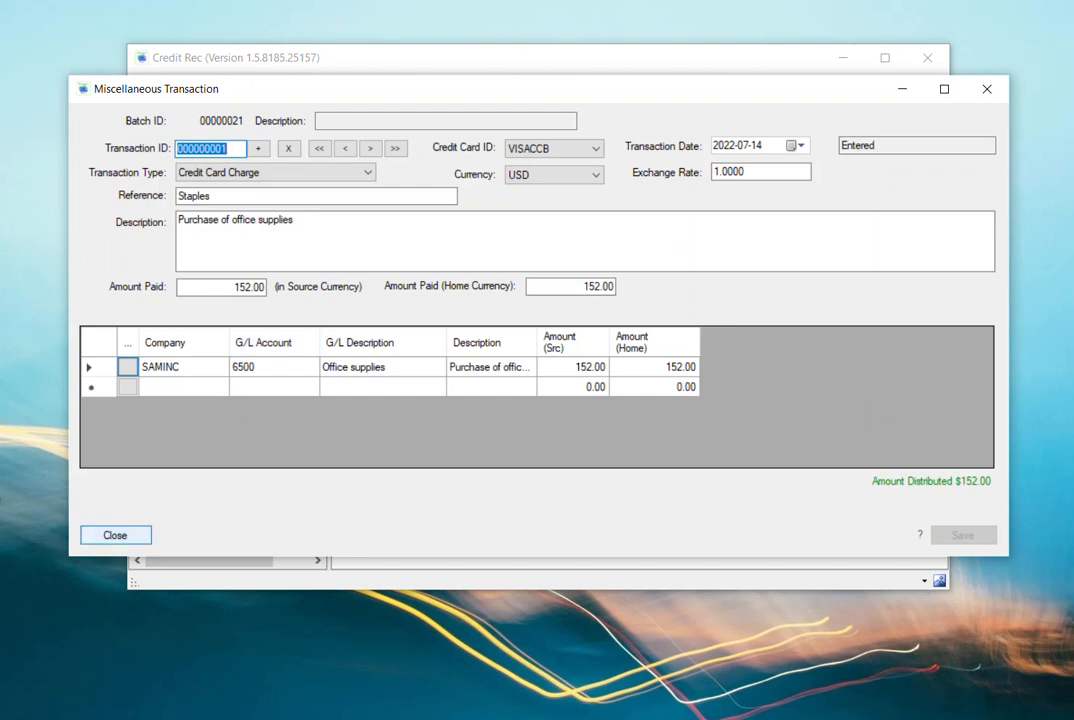
{"action": "left_click", "coordinate": [115, 535]}
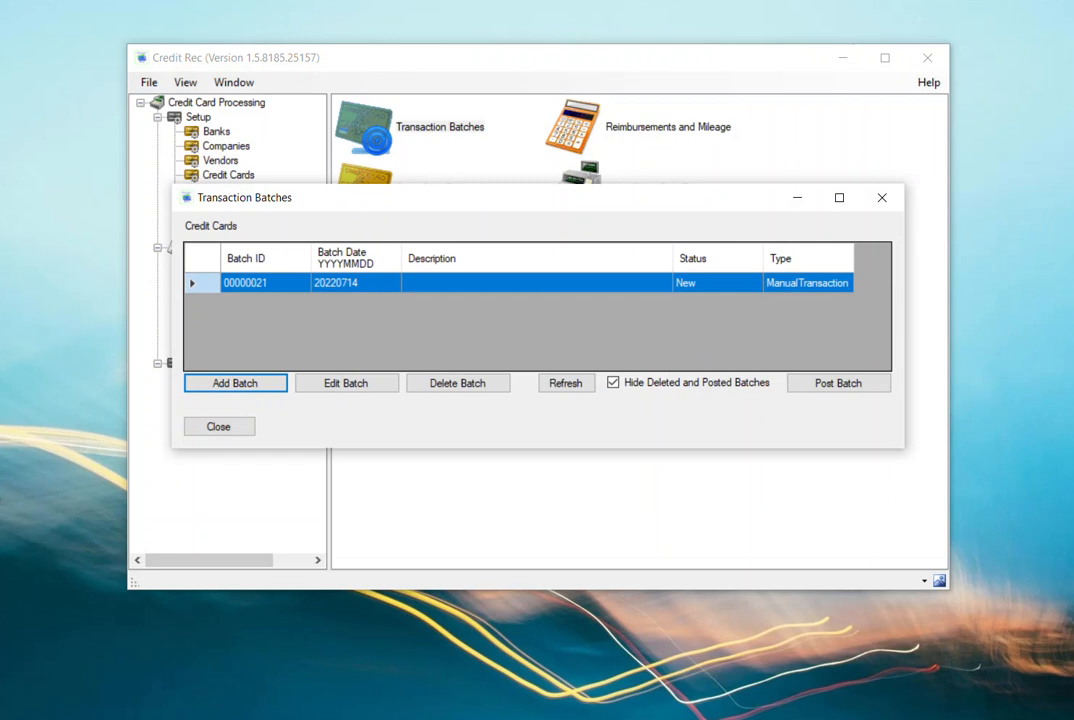
{"action": "double_click", "coordinate": [536, 283]}
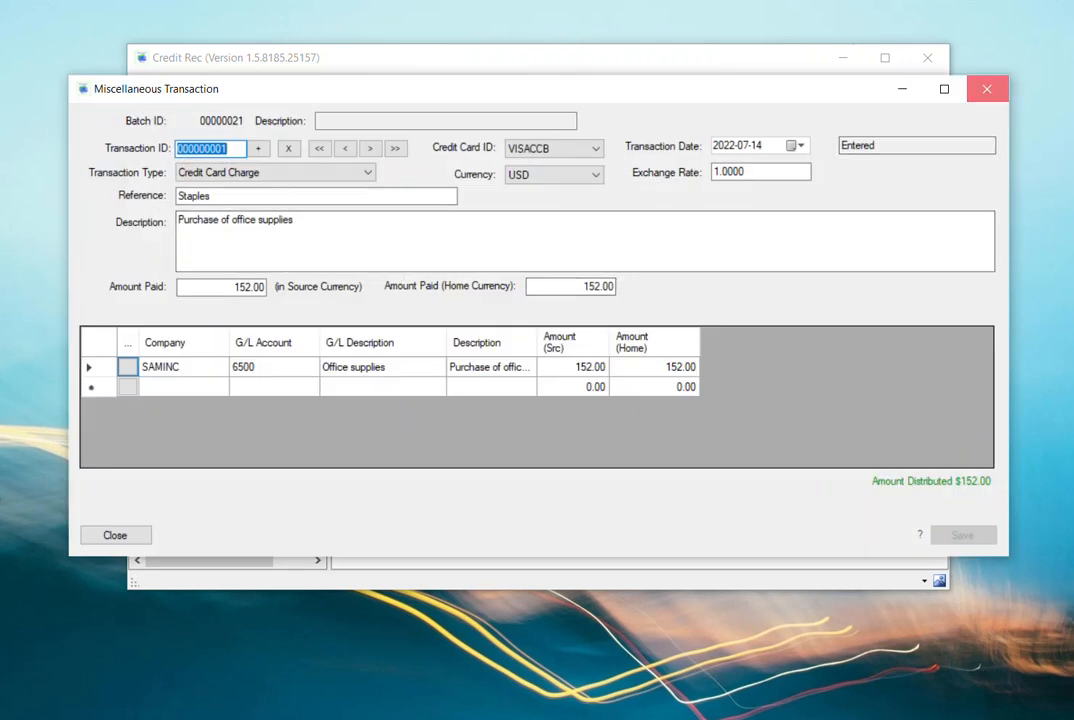
{"action": "left_click", "coordinate": [986, 89]}
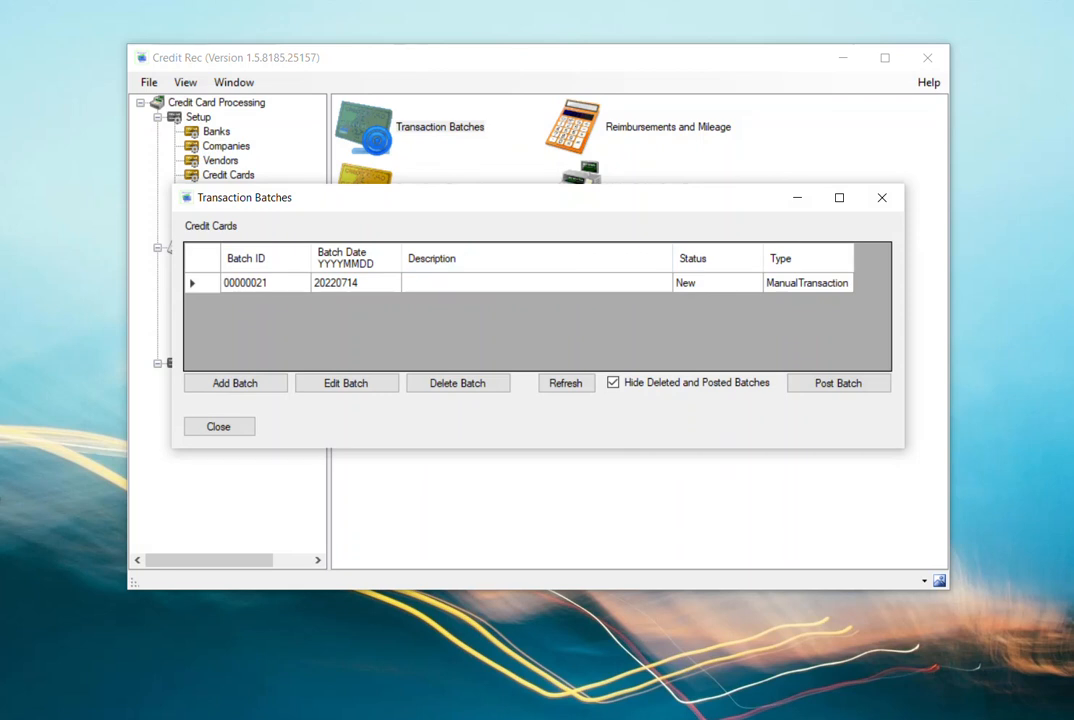
- Enter "July 14th transactions" as the new batch's description
{"action": "type", "text": "July 14th transactions"}
{"action": "left_click", "coordinate": [808, 283]}
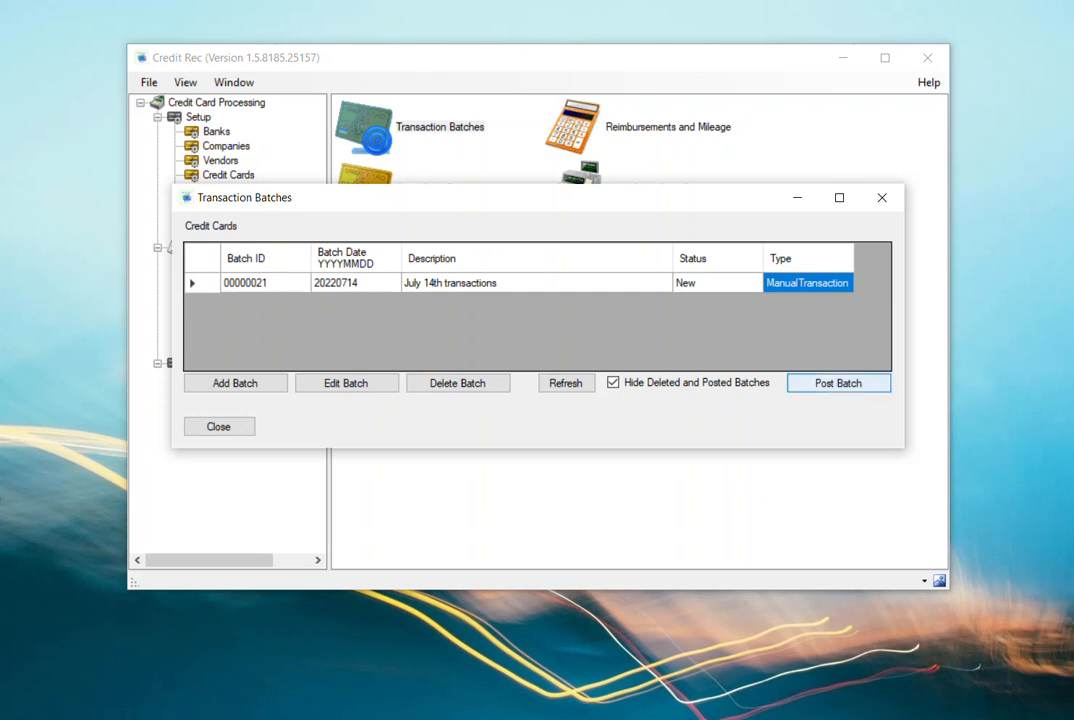
- Post the July 14th transactions batch and refresh the batch list
{"action": "left_click", "coordinate": [838, 383]}
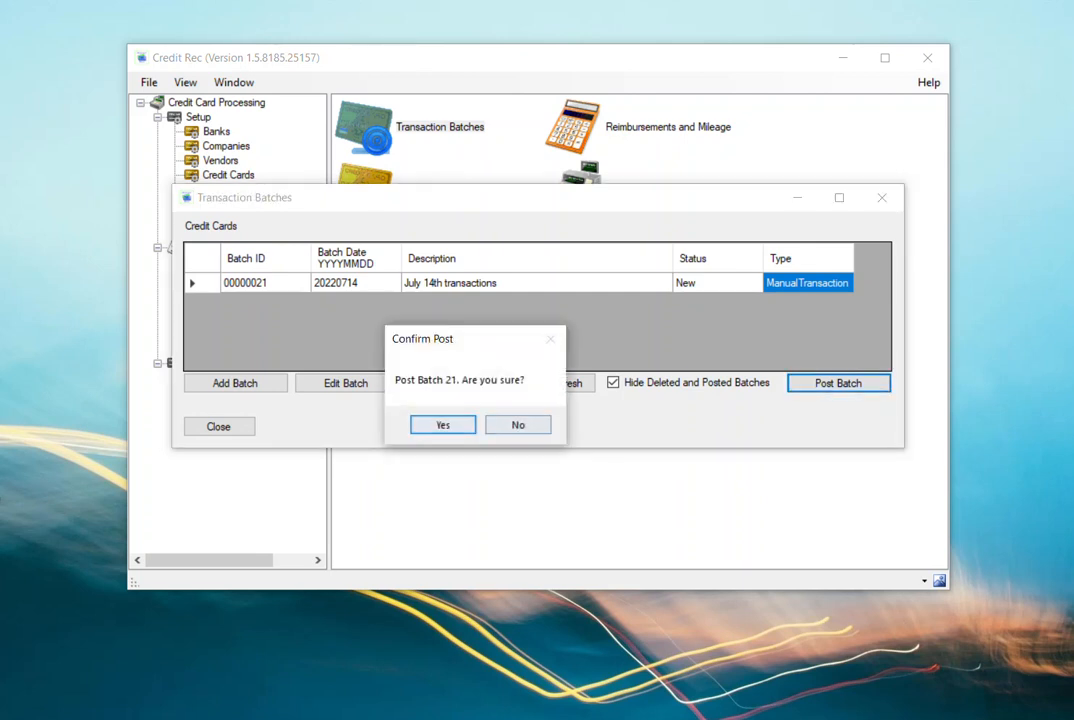
{"action": "key", "text": "Return"}
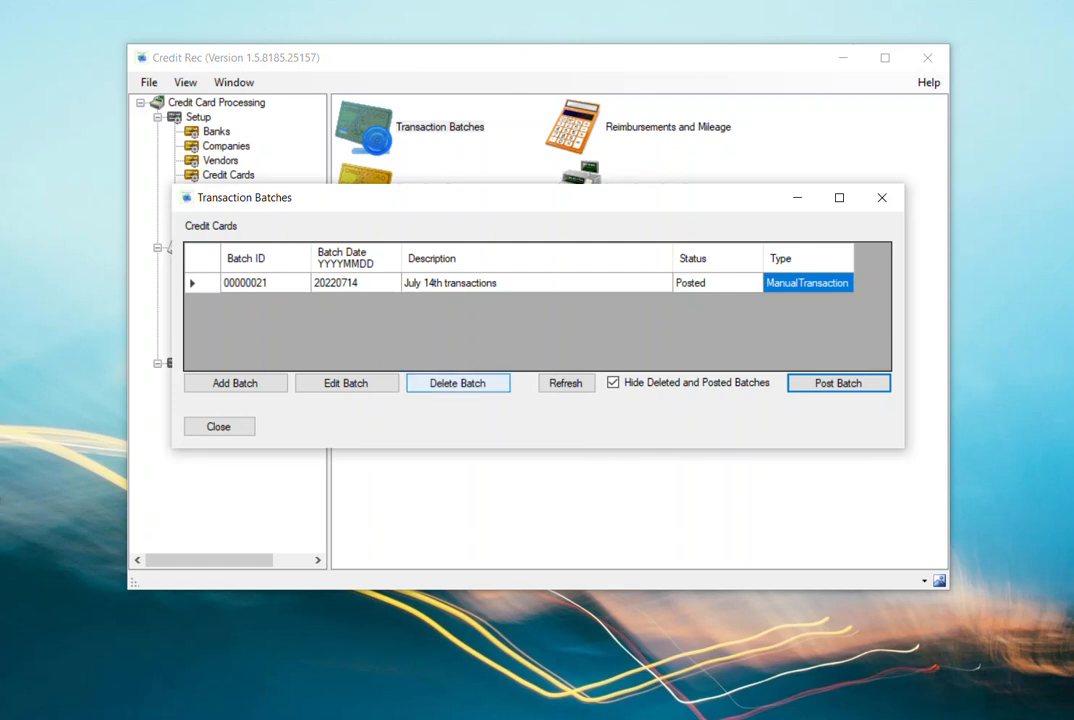
{"action": "left_click", "coordinate": [565, 383]}
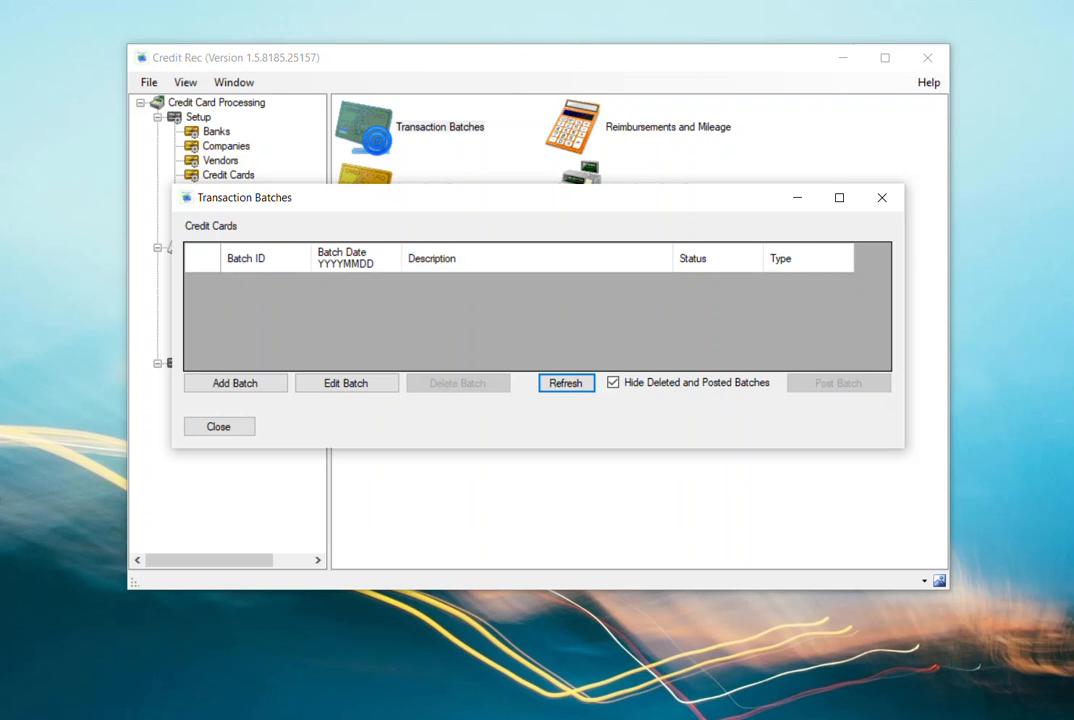
- Show the deleted and posted batches, review the list down to its end, hide them again and close the batch list
{"action": "left_click", "coordinate": [613, 383]}
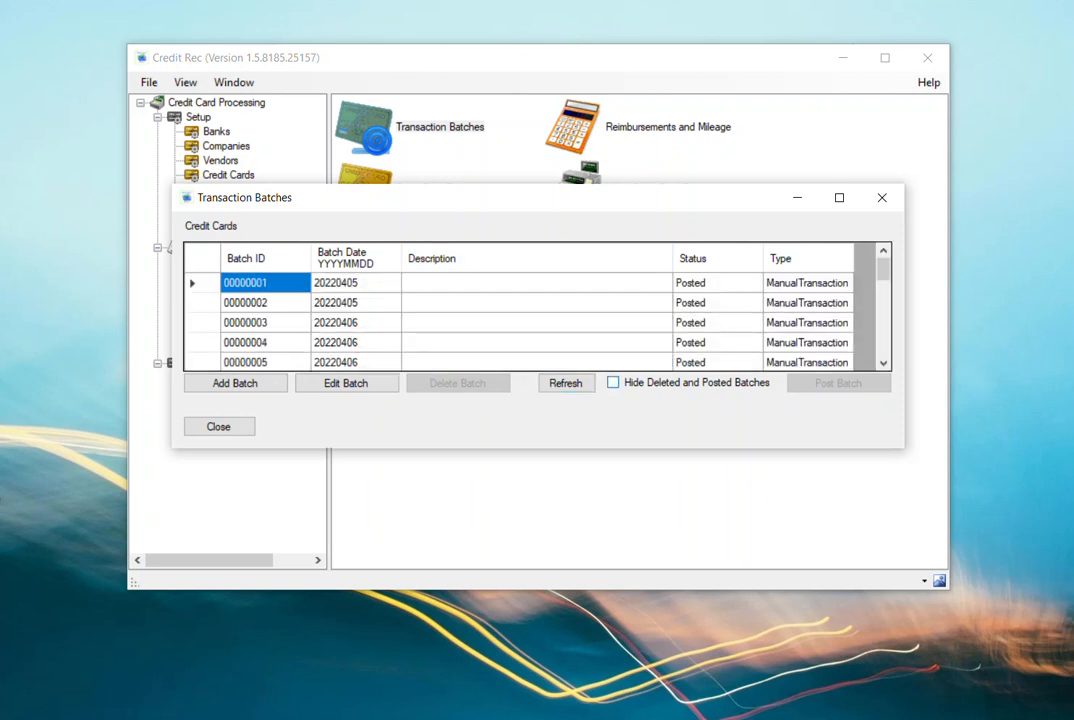
{"action": "scroll", "coordinate": [530, 320], "scroll_direction": "down", "scroll_amount": 6}
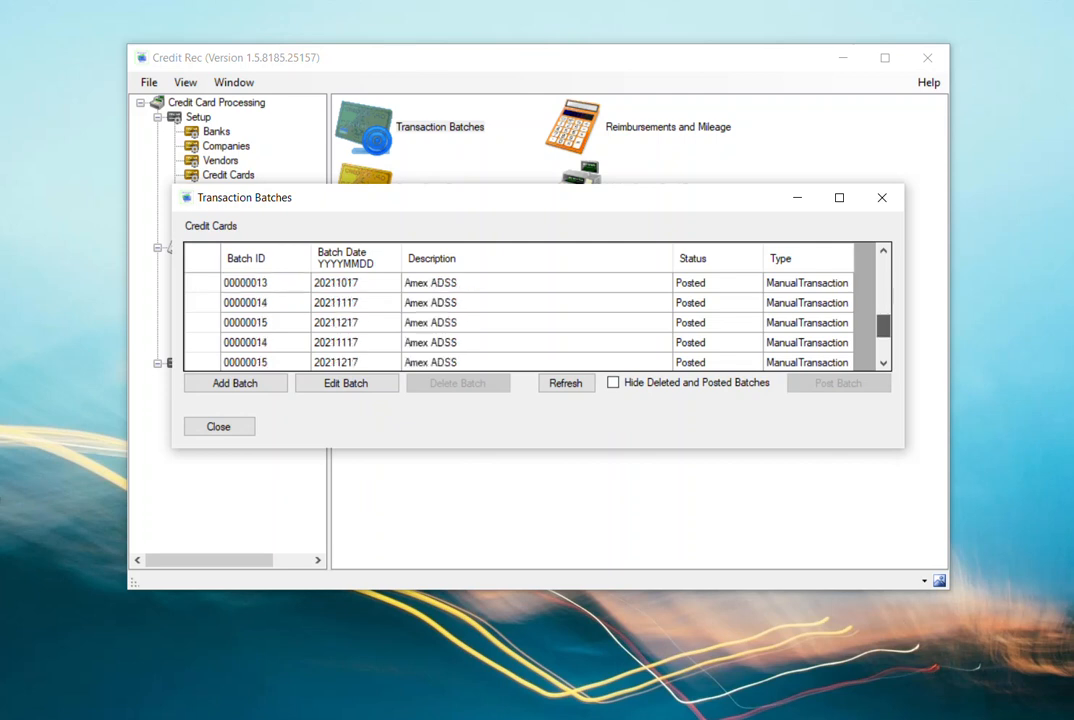
{"action": "mouse_move", "coordinate": [883, 344]}
{"action": "left_mouse_down"}
{"action": "mouse_move", "coordinate": [883, 268]}
{"action": "mouse_move", "coordinate": [883, 344]}
{"action": "left_mouse_up"}
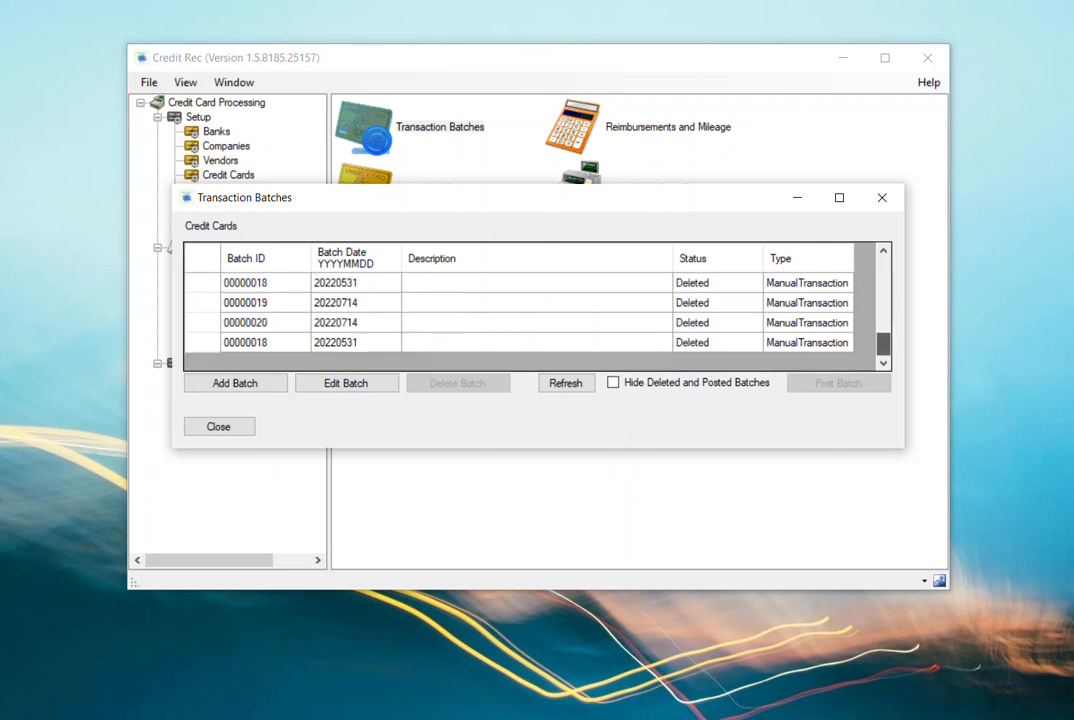
{"action": "left_click", "coordinate": [613, 383]}
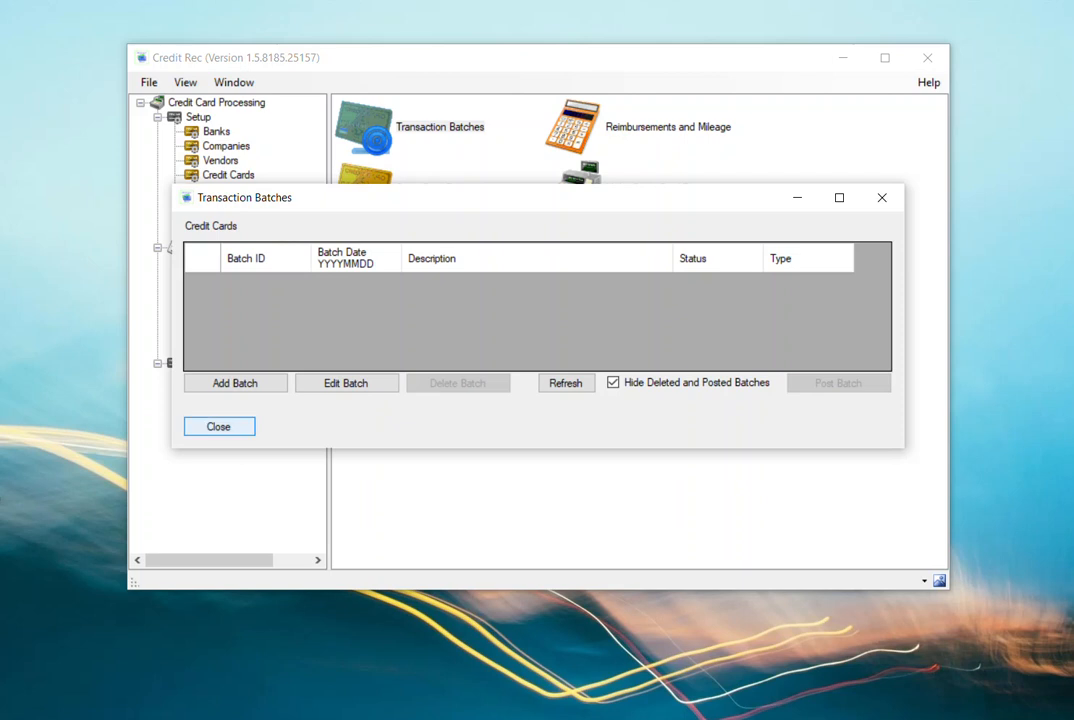
{"action": "left_click", "coordinate": [219, 426]}
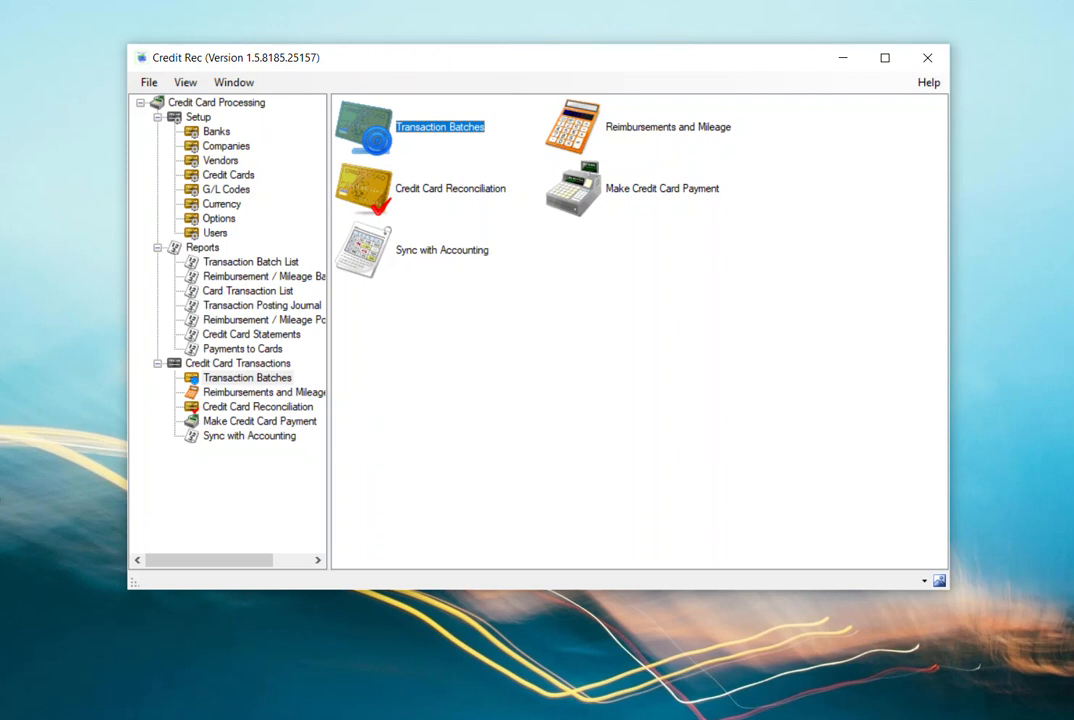
- Sync the posted transactions with accounting and close the sync log
{"action": "left_click", "coordinate": [366, 251]}
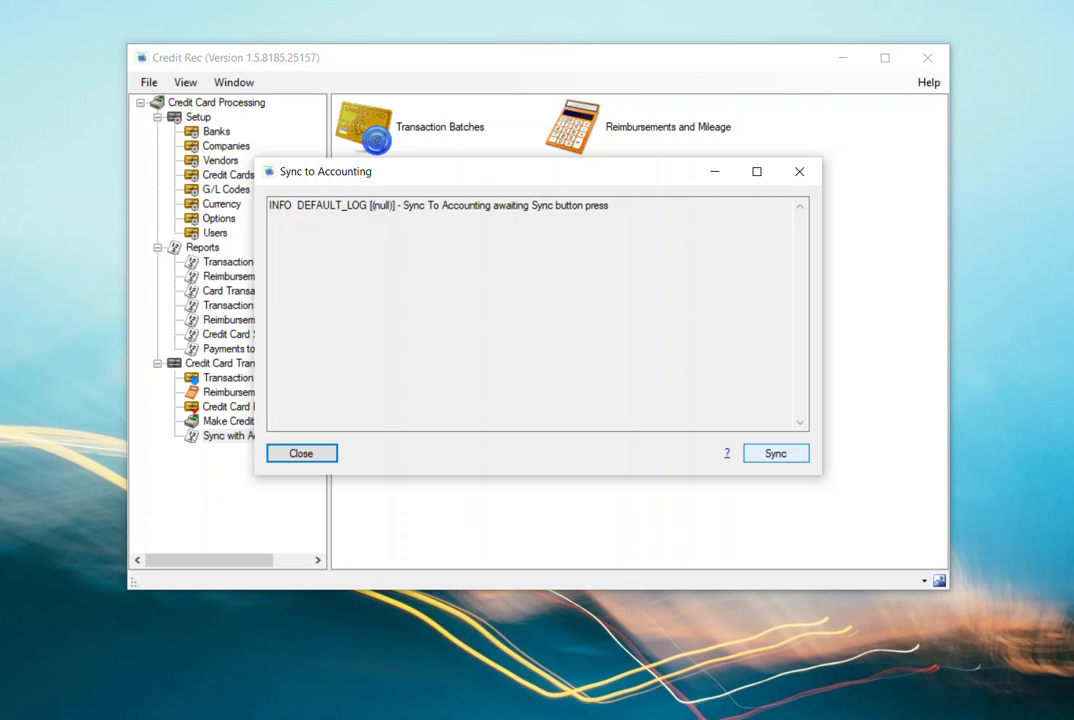
{"action": "left_click", "coordinate": [776, 453]}
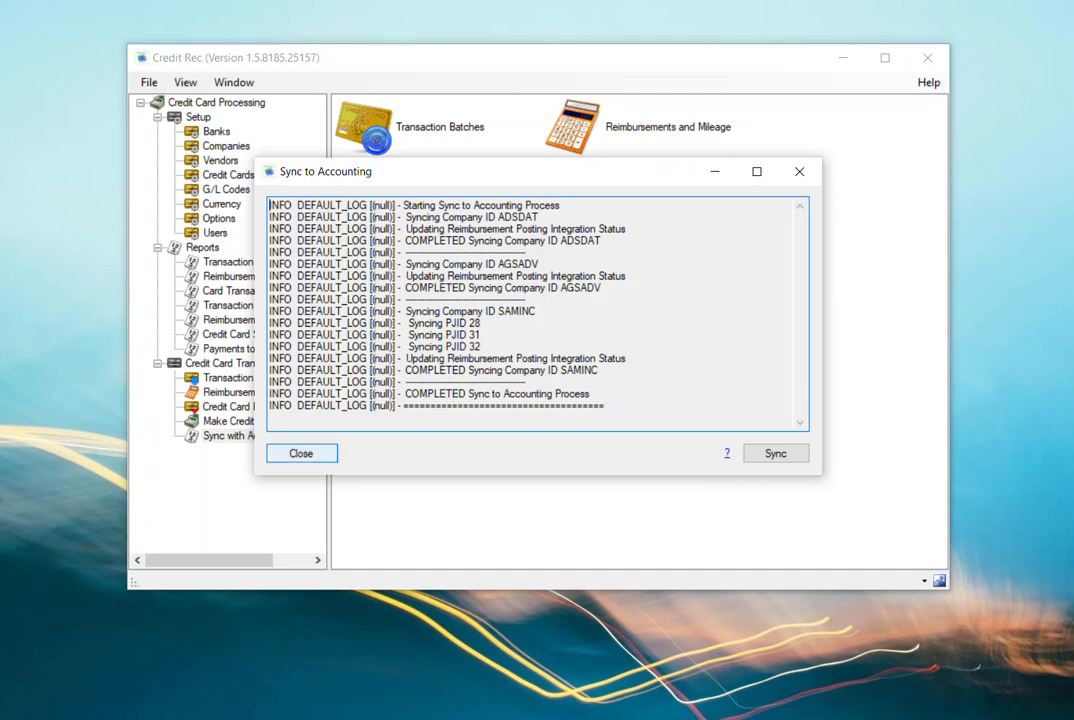
{"action": "left_click", "coordinate": [301, 453]}
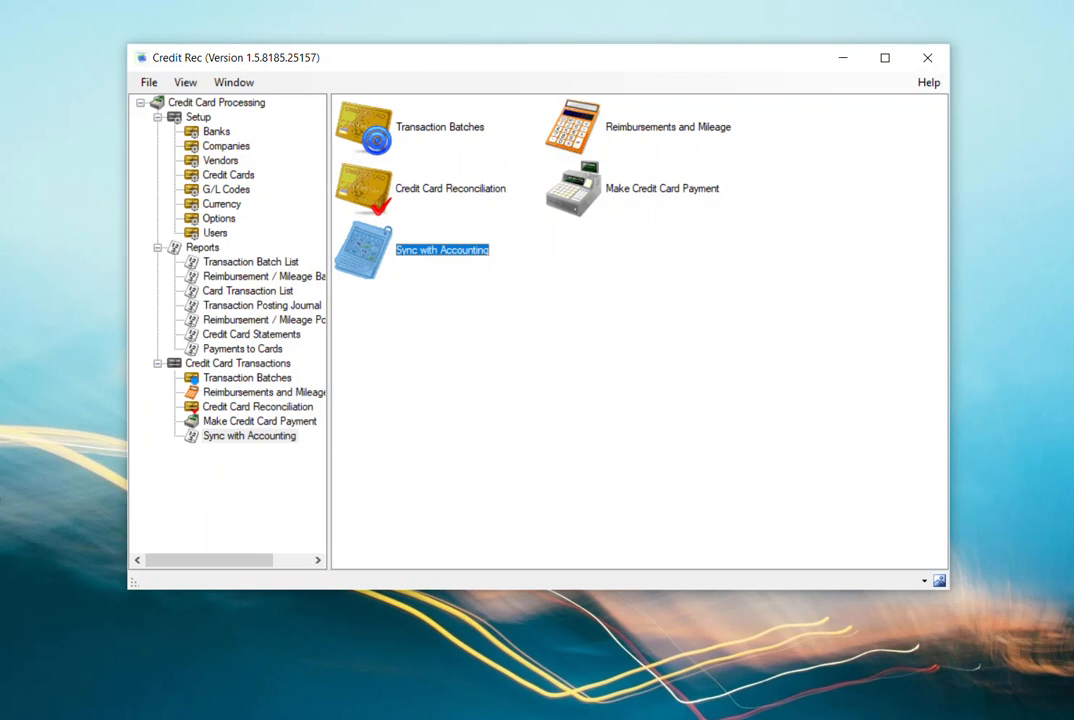
- Add a new credit card payment and choose VISACCB as its credit card
{"action": "left_click", "coordinate": [640, 189]}
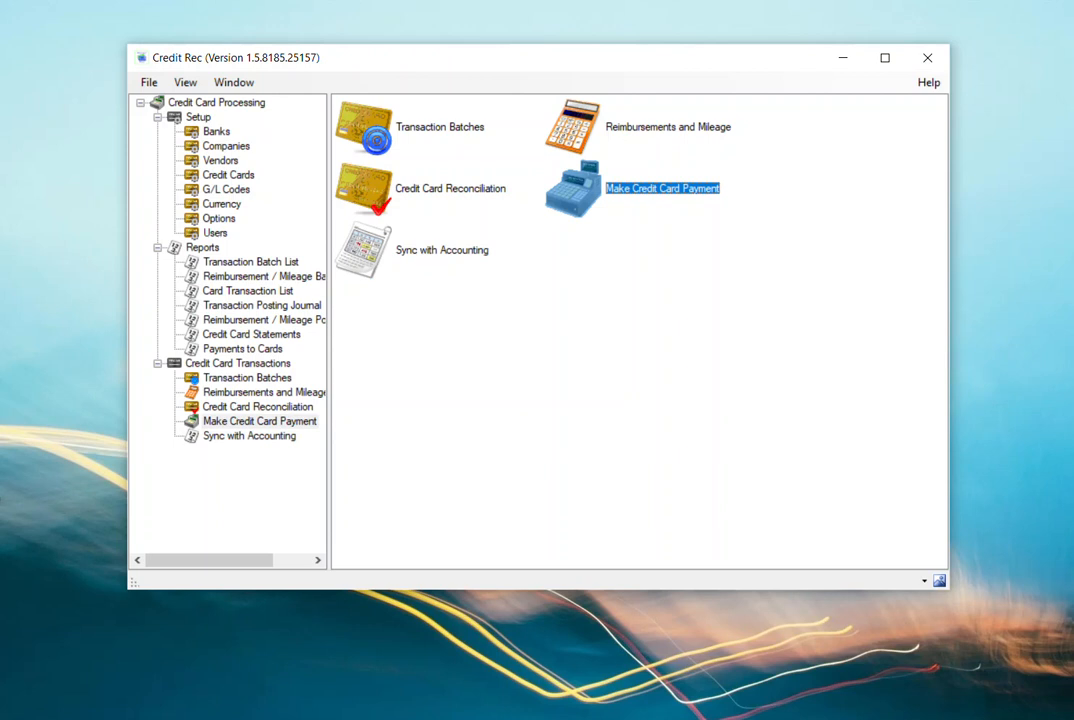
{"action": "double_click", "coordinate": [571, 195]}
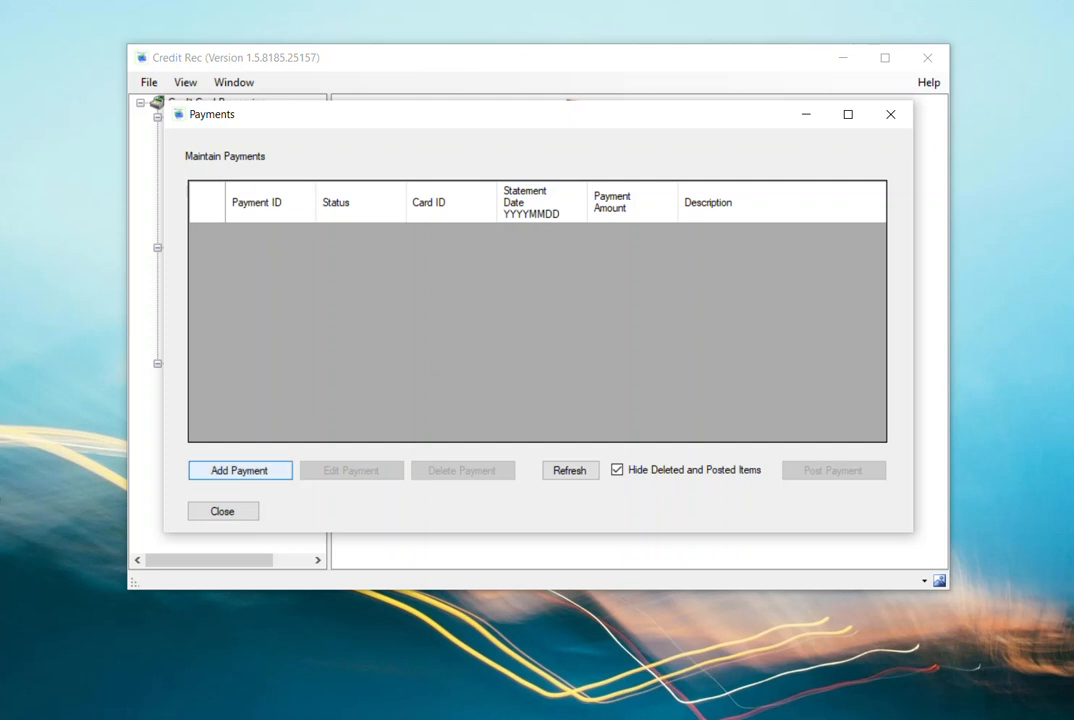
{"action": "key", "text": "Return"}
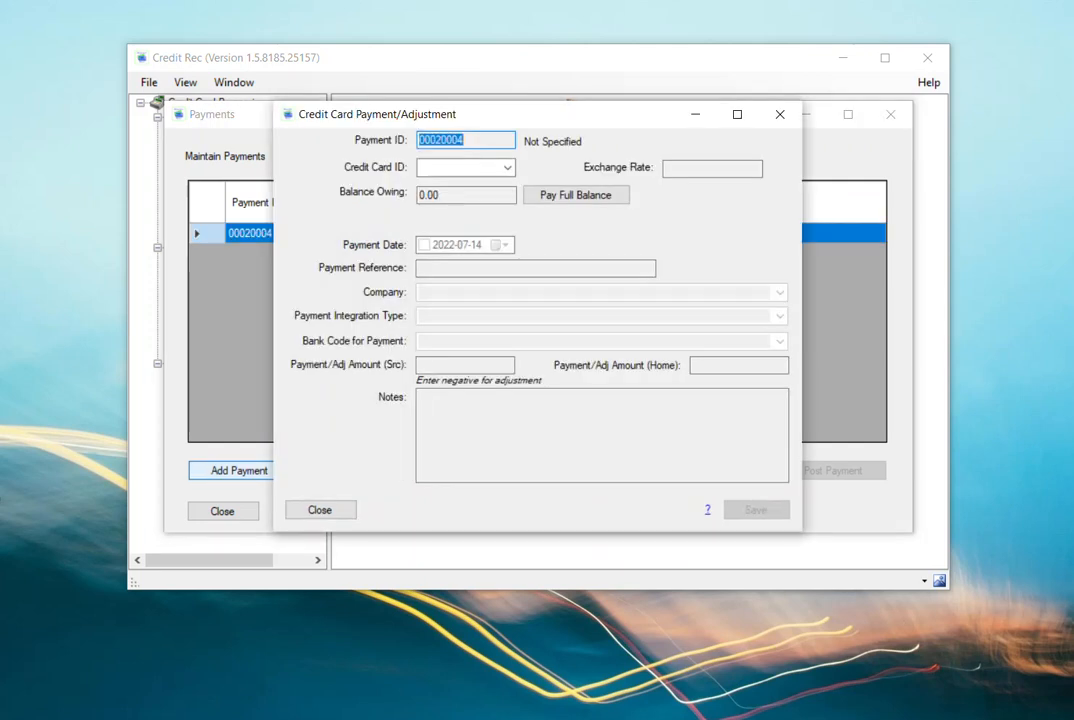
{"action": "left_click", "coordinate": [508, 168]}
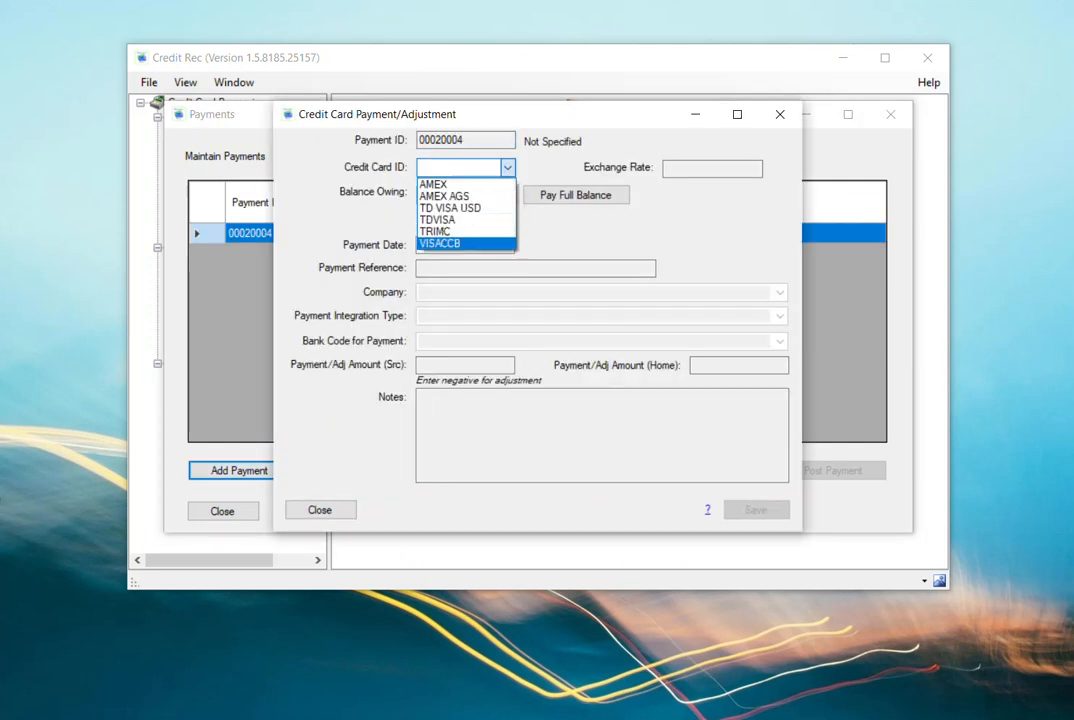
{"action": "left_click", "coordinate": [442, 243]}
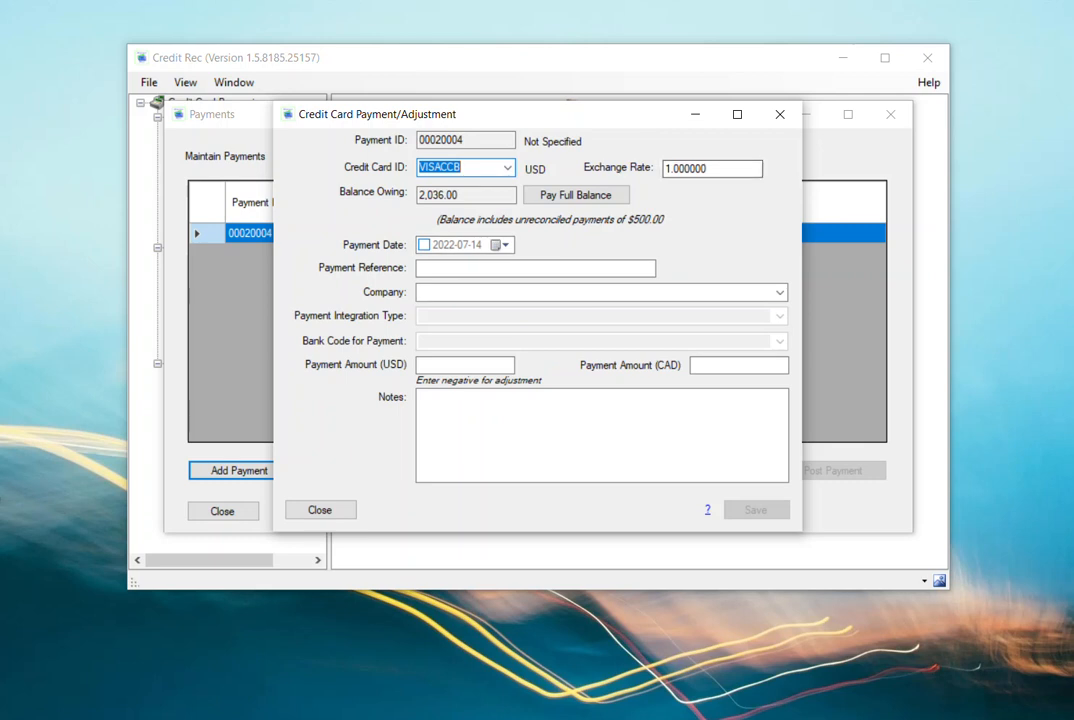
{"action": "key", "text": "Tab"}
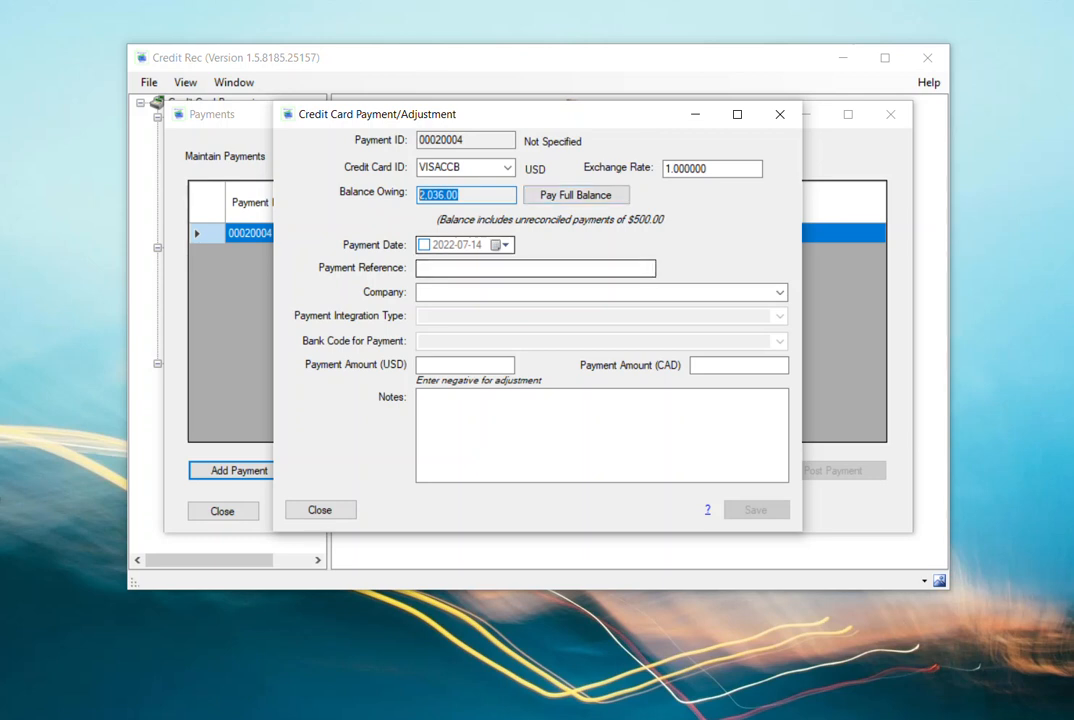
- Enable the payment date 2022-07-14 and enter "Payment on Account" as the payment reference
{"action": "left_click", "coordinate": [424, 245]}
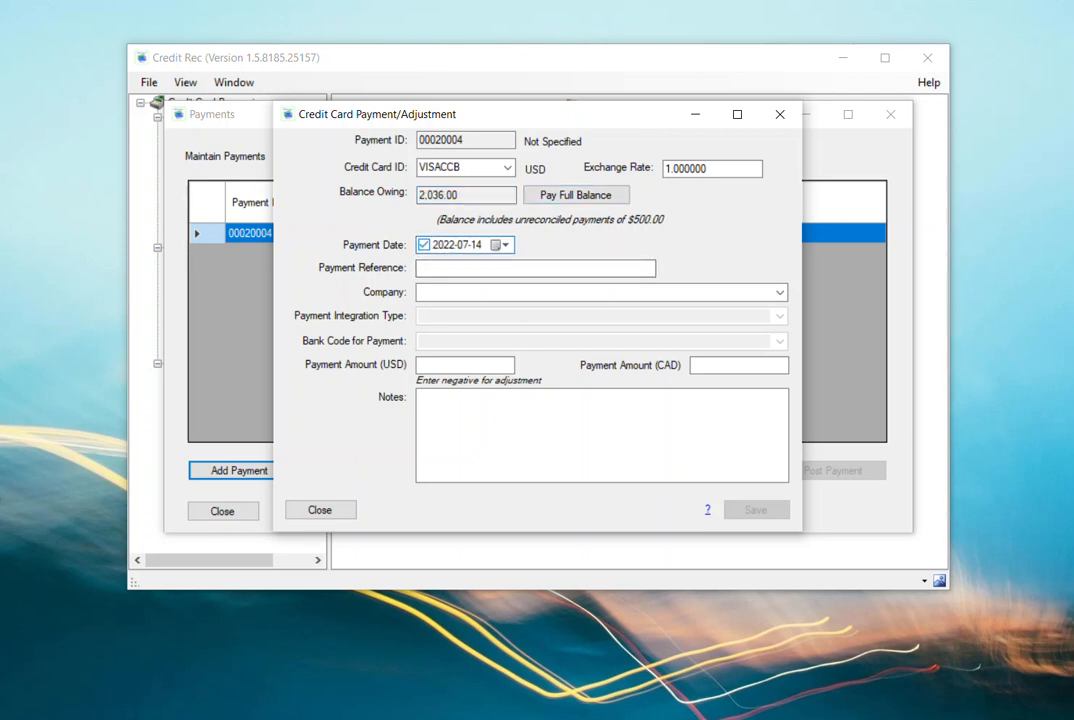
{"action": "left_click", "coordinate": [535, 268]}
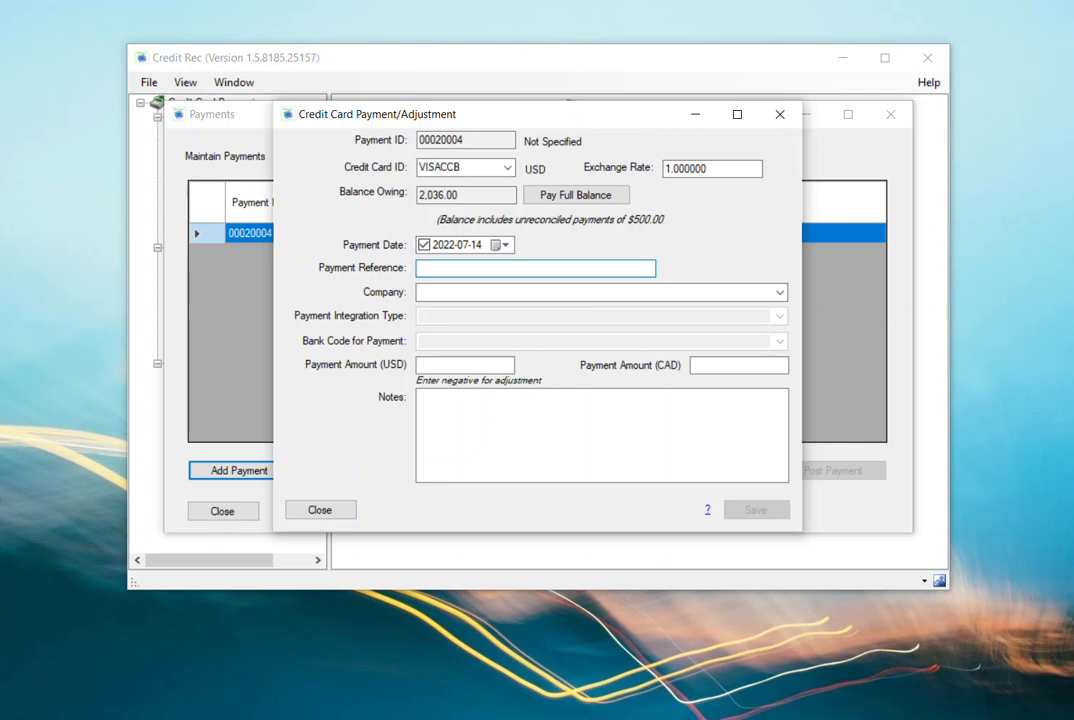
{"action": "type", "text": "Payment on Account"}
{"action": "key", "text": "Tab"}
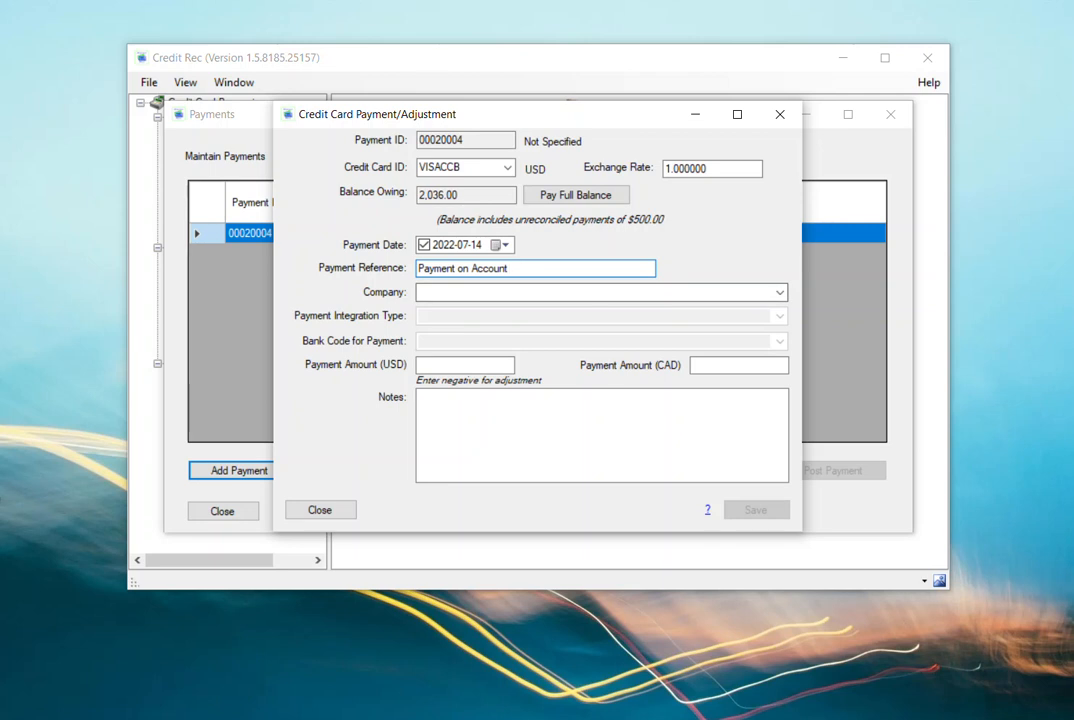
- Set the payment's company to SAMINC - Sample Company Inc. and its integration type to Miscellaneous Bank Services Payment
{"action": "key", "text": "alt+Down"}
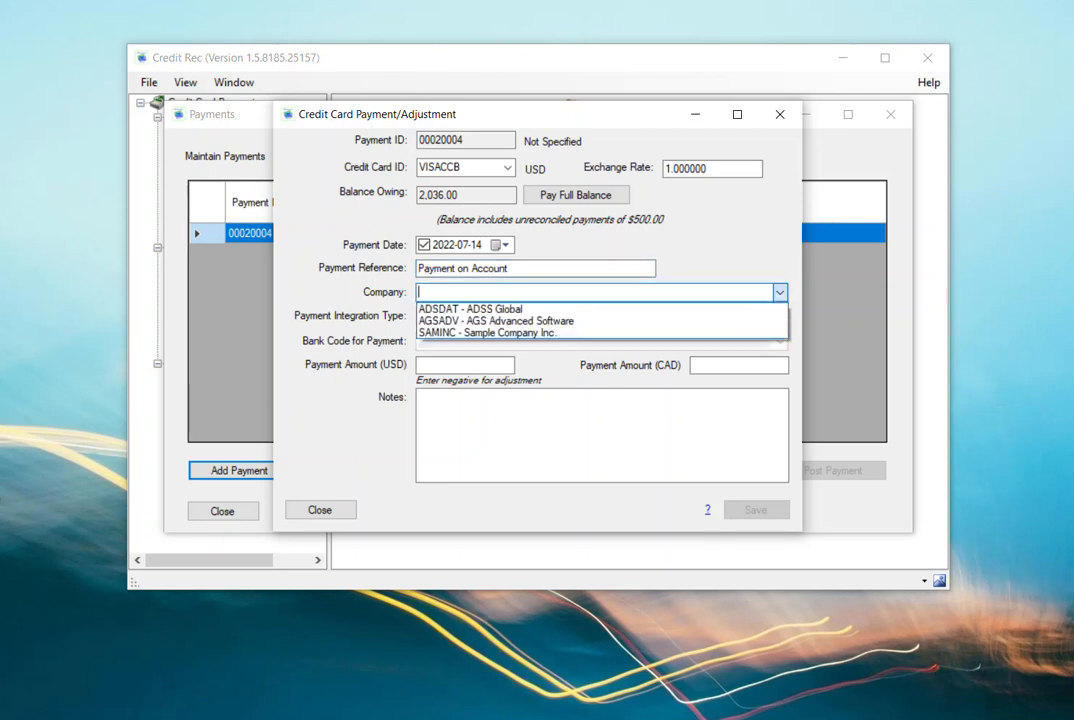
{"action": "key", "text": "Down"}
{"action": "key", "text": "Return"}
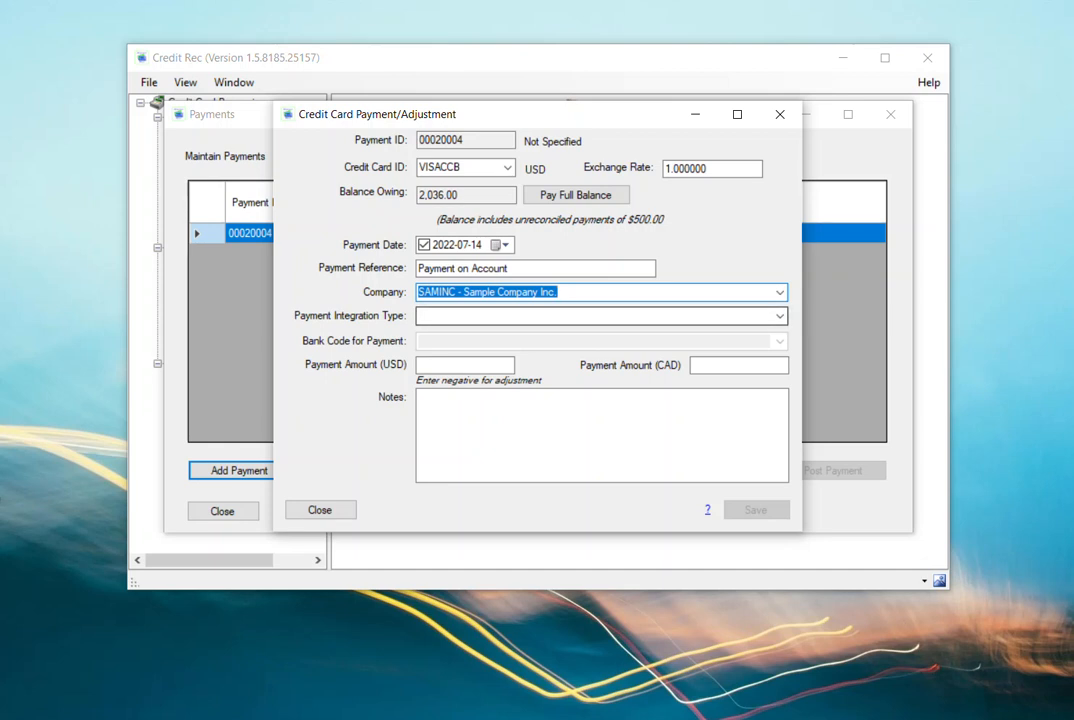
{"action": "left_click", "coordinate": [779, 316]}
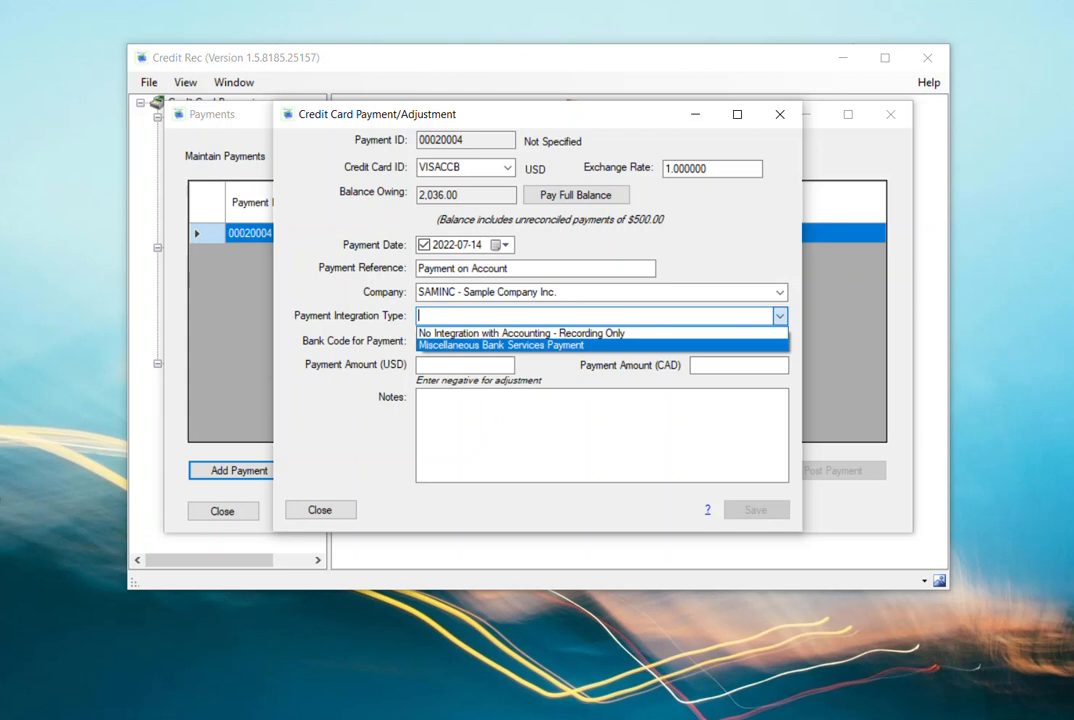
{"action": "key", "text": "Return"}
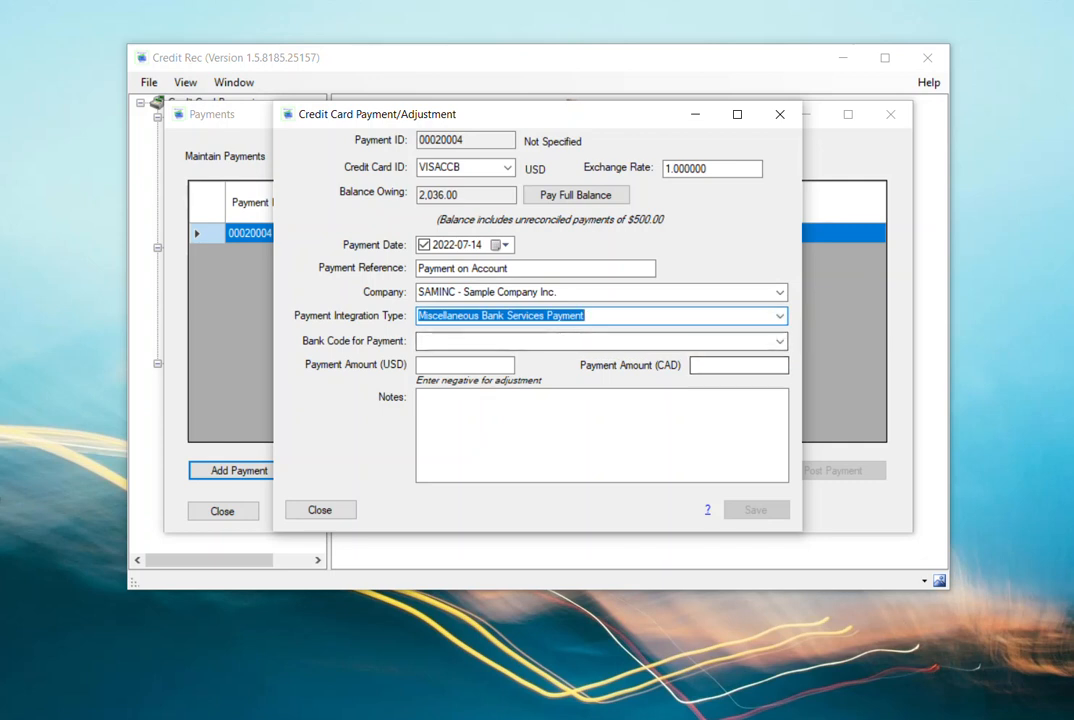
- Choose AMEX - American Express as the bank code for the payment
{"action": "left_click", "coordinate": [779, 341]}
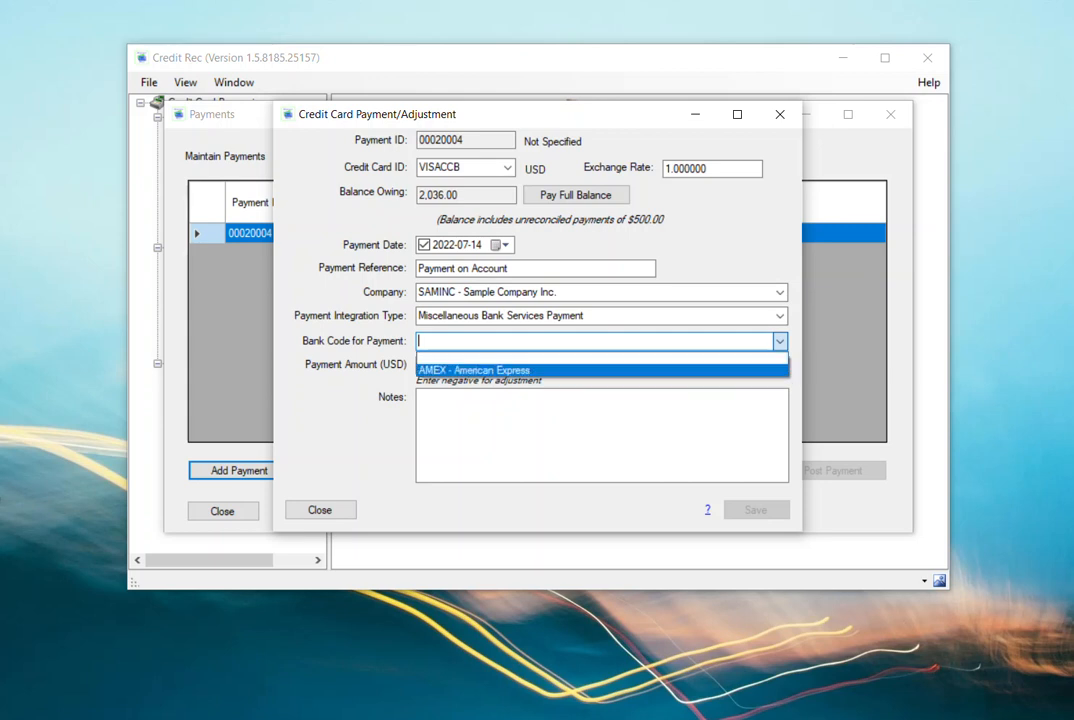
{"action": "key", "text": "Down"}
{"action": "key", "text": "Return"}
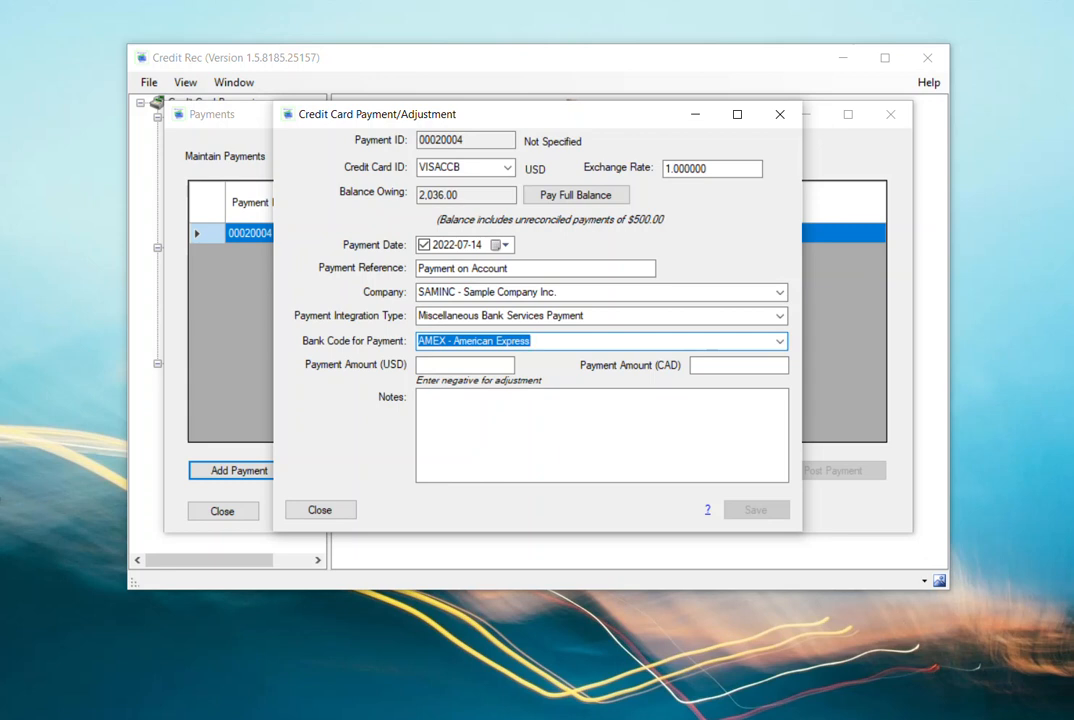
- Set both the USD and CAD payment amounts to 500.00
{"action": "left_click", "coordinate": [465, 366]}
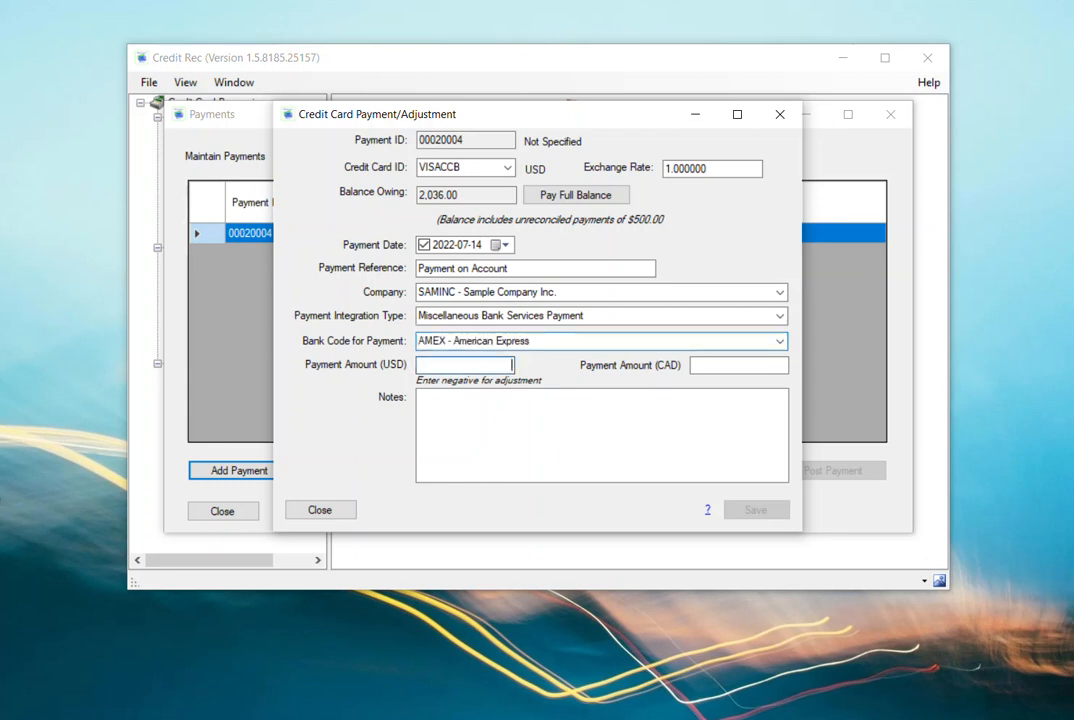
{"action": "type", "text": "500"}
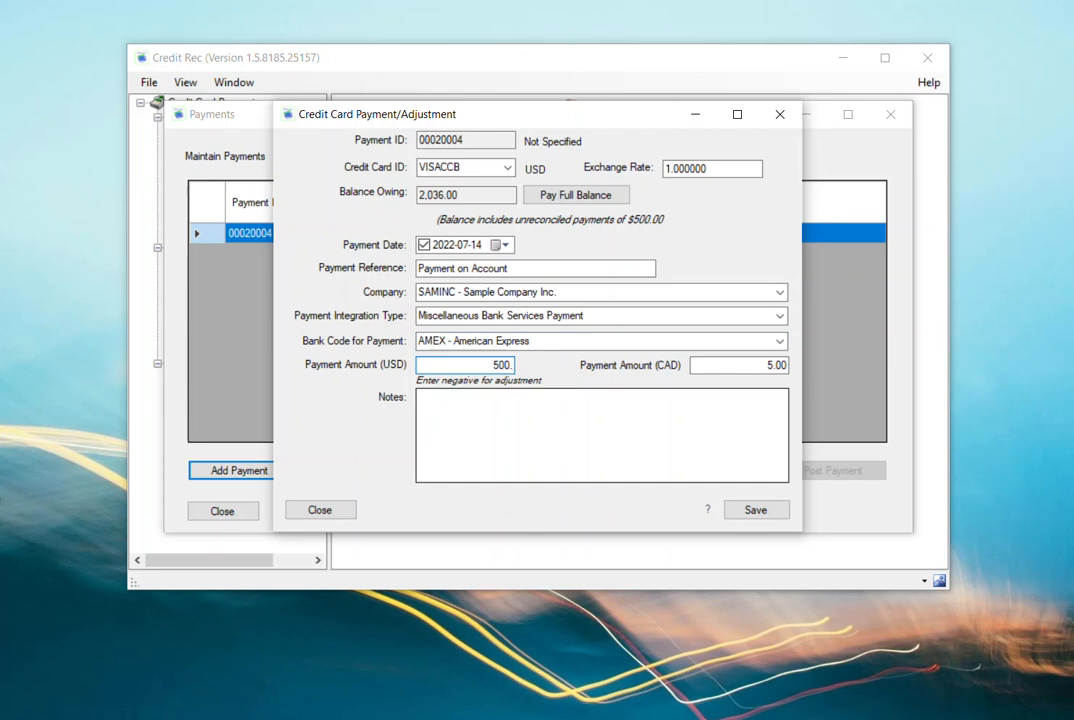
{"action": "type", "text": ".00"}
{"action": "key", "text": "Tab"}
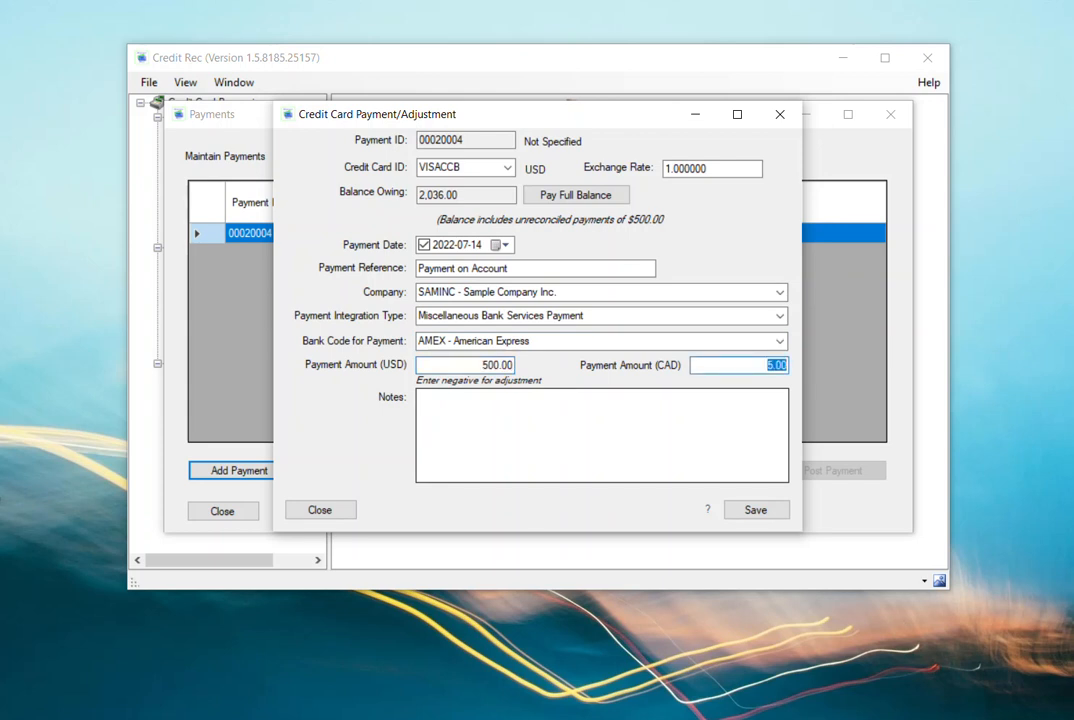
{"action": "type", "text": "500."}
{"action": "key", "text": "Tab"}
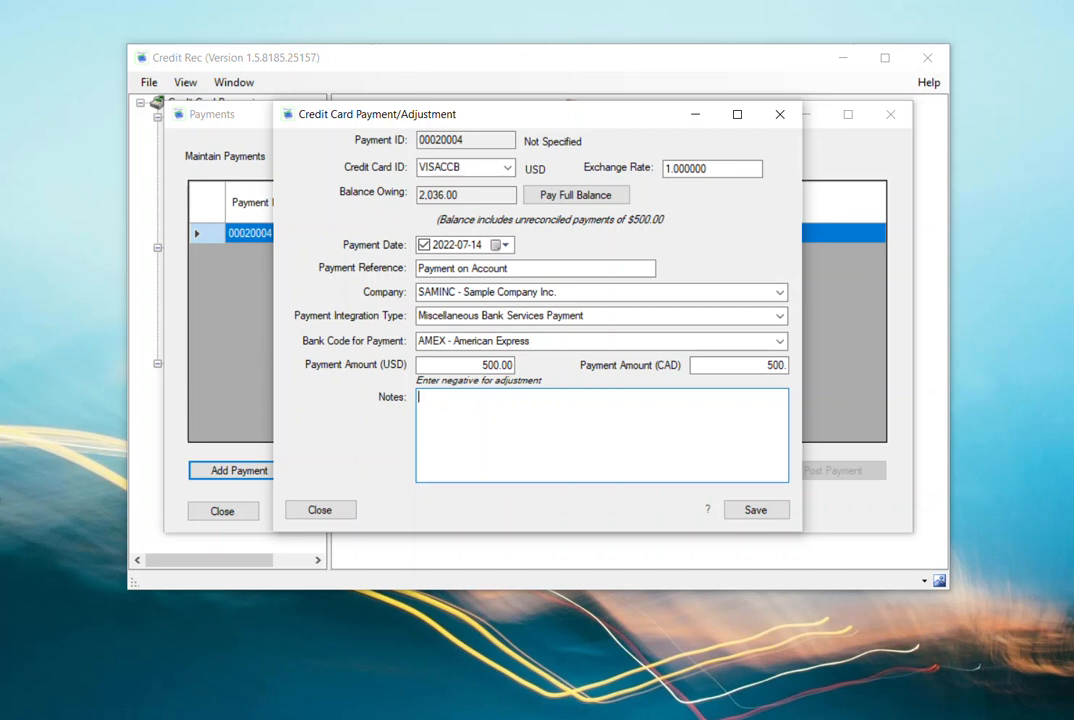
- Enter "Made payment on account partial" in the notes, then save and close the payment
{"action": "type", "text": "Made payme"}
{"action": "type", "text": "accou"}
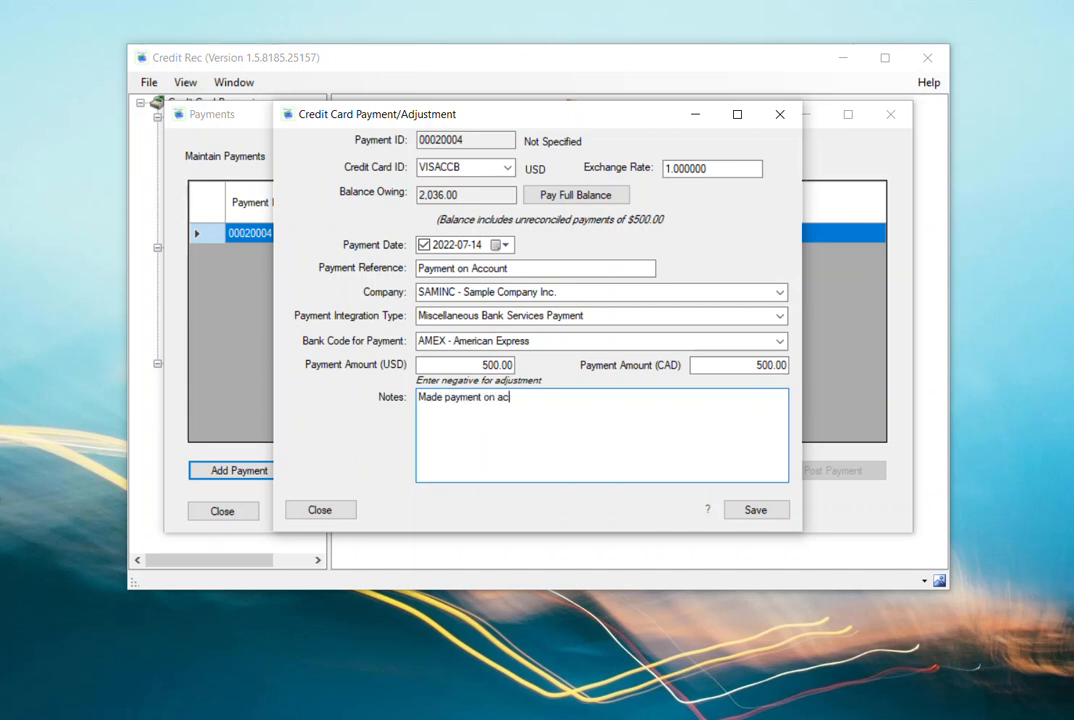
{"action": "key", "text": "BackSpace"}
{"action": "key", "text": "BackSpace"}
{"action": "type", "text": "ount partial"}
{"action": "left_click", "coordinate": [756, 510]}
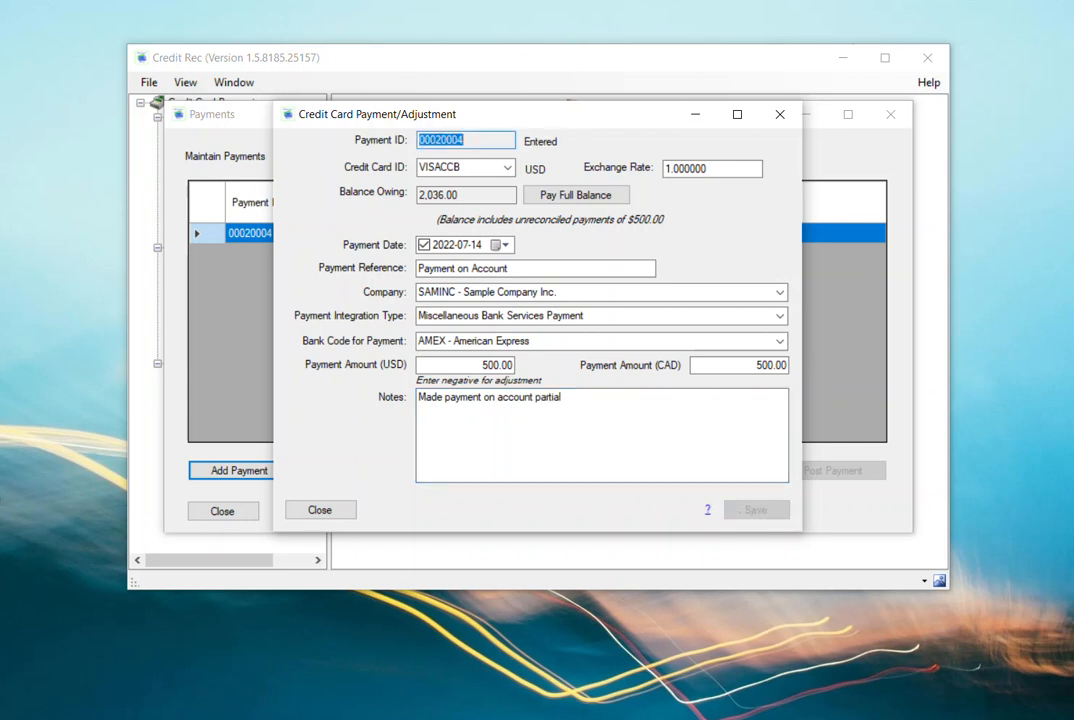
{"action": "left_click", "coordinate": [320, 510]}
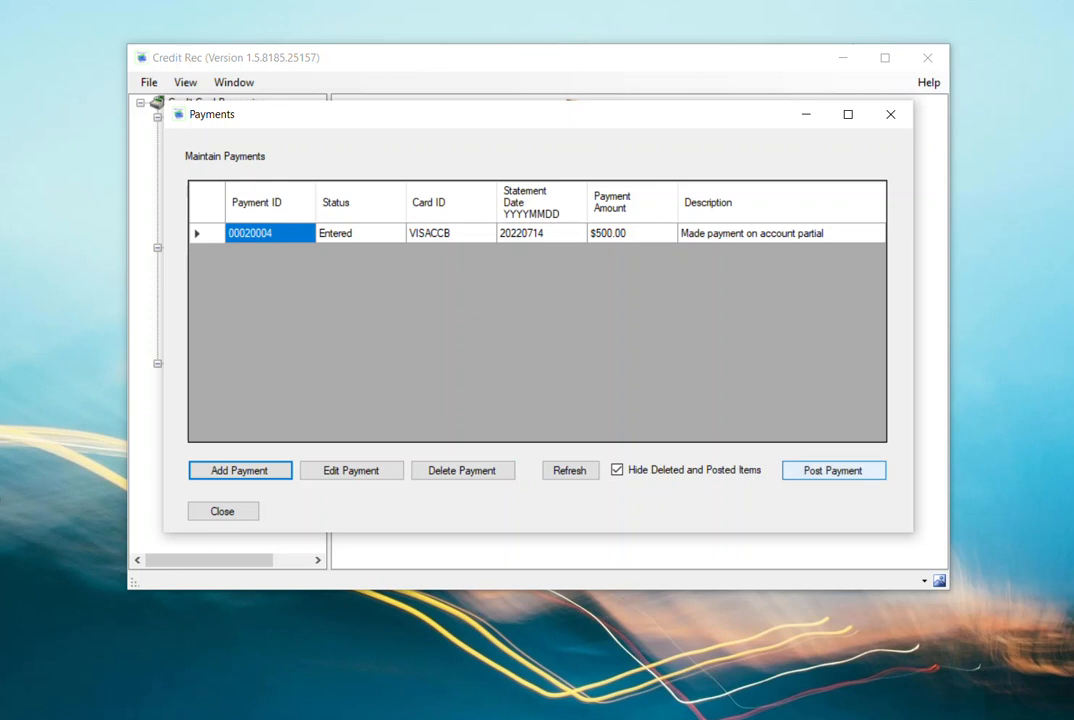
- Post the $500.00 VISACCB payment, confirm the posting and close the payments list
{"action": "left_click", "coordinate": [833, 470]}
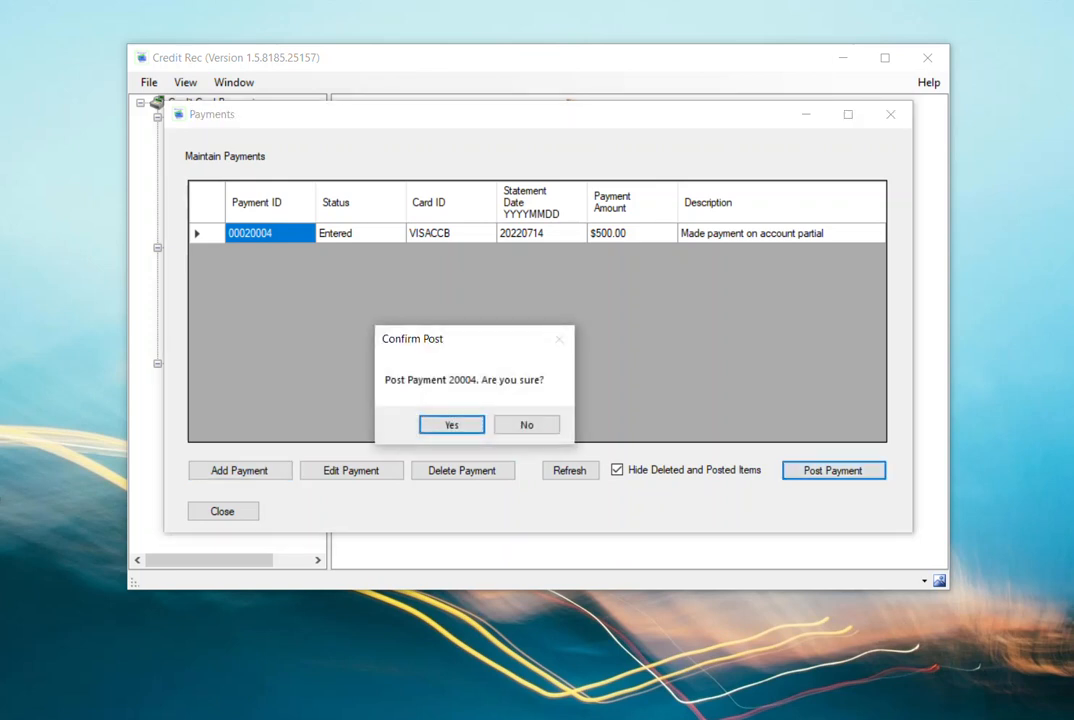
{"action": "key", "text": "Return"}
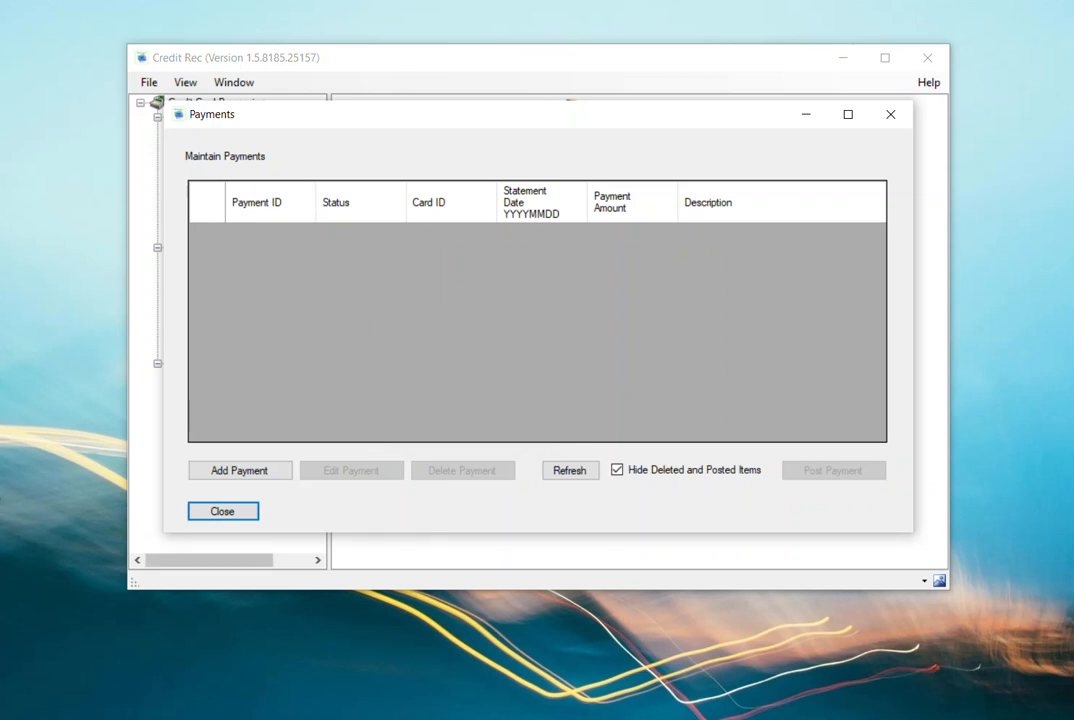
{"action": "left_click", "coordinate": [223, 511]}
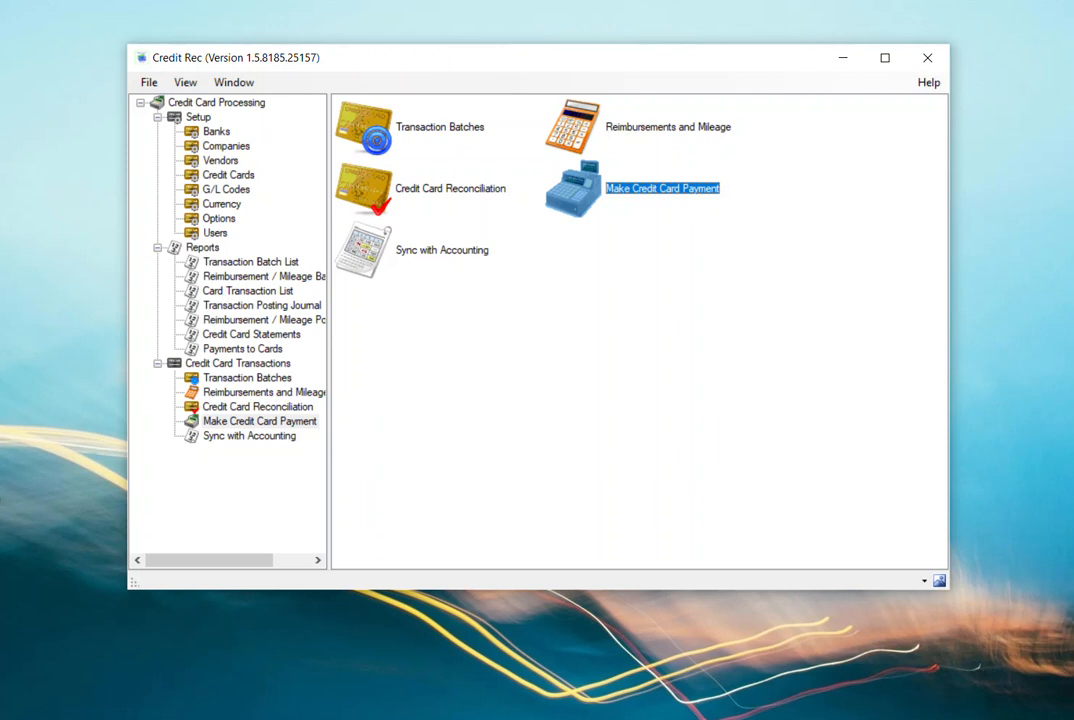
- Open the list of existing credit card reconciliations
{"action": "left_click", "coordinate": [249, 436]}
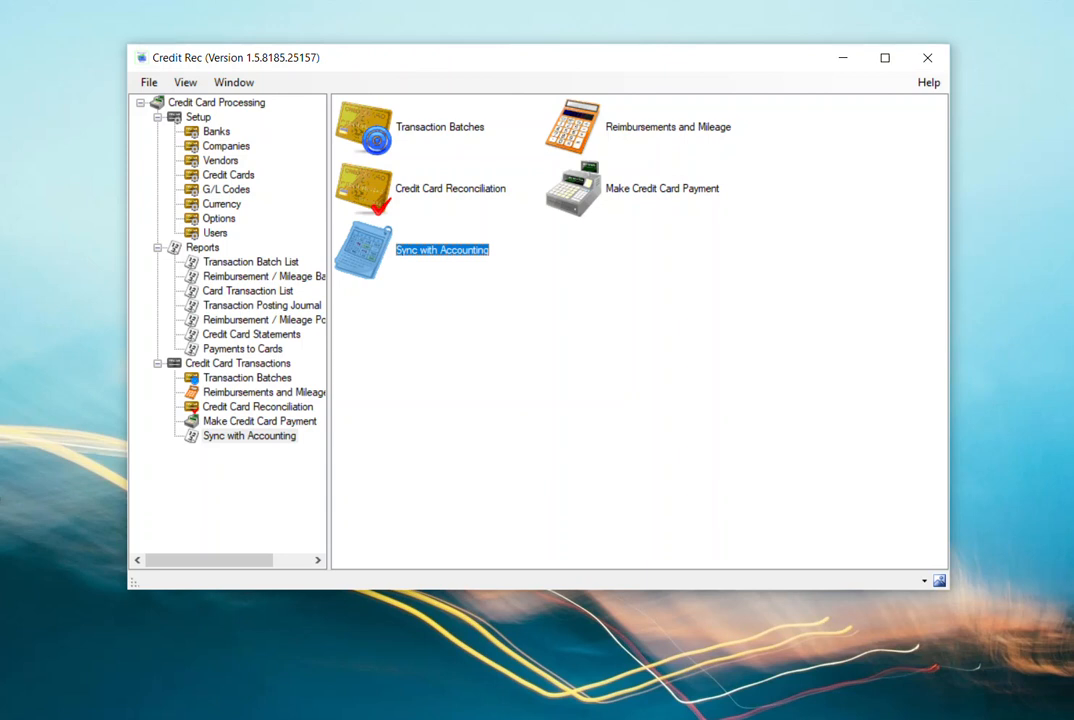
{"action": "left_click", "coordinate": [450, 188]}
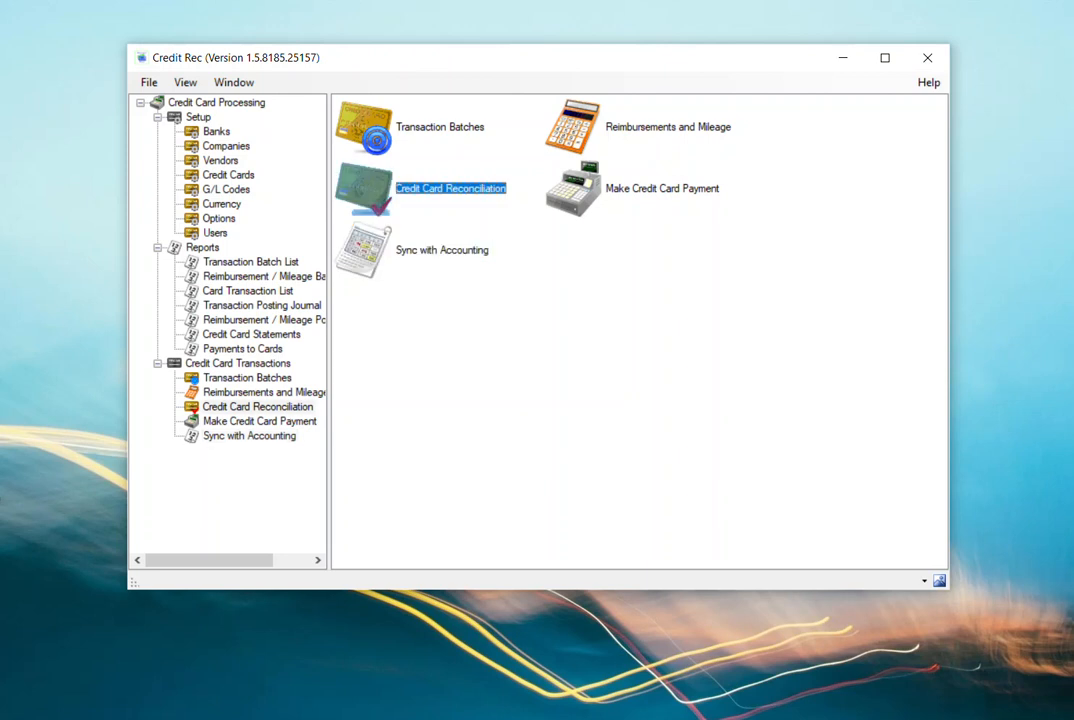
{"action": "double_click", "coordinate": [440, 188]}
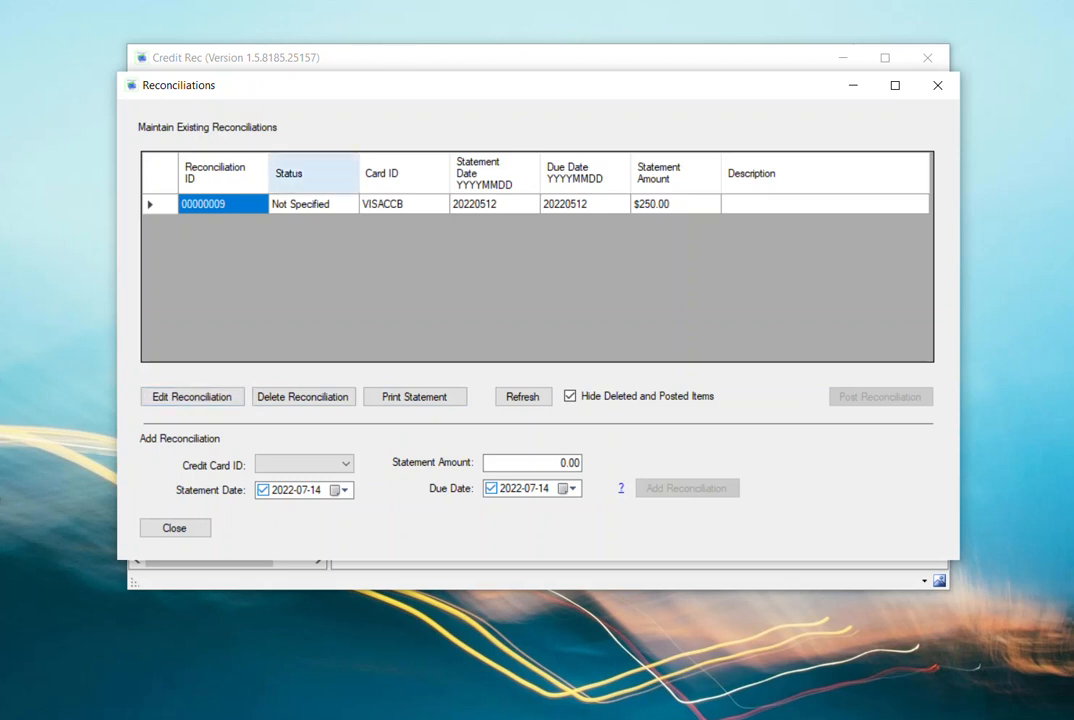
- Open the existing VISACCB reconciliation for editing
{"action": "left_click", "coordinate": [404, 204]}
{"action": "left_click", "coordinate": [313, 204]}
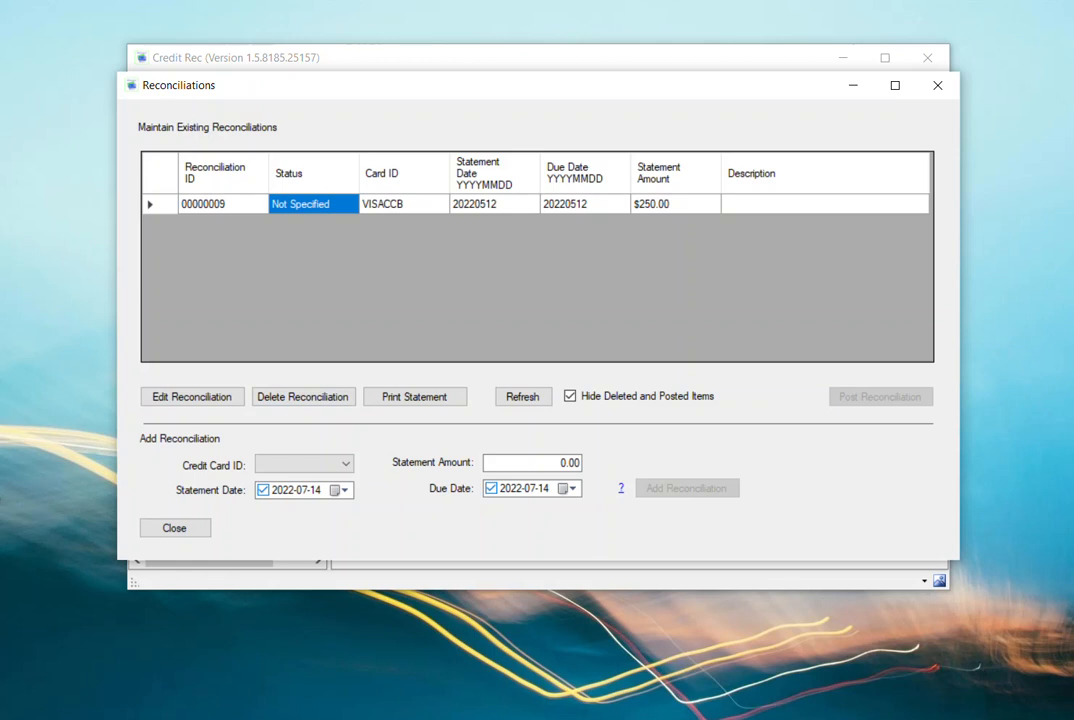
{"action": "left_click", "coordinate": [342, 464]}
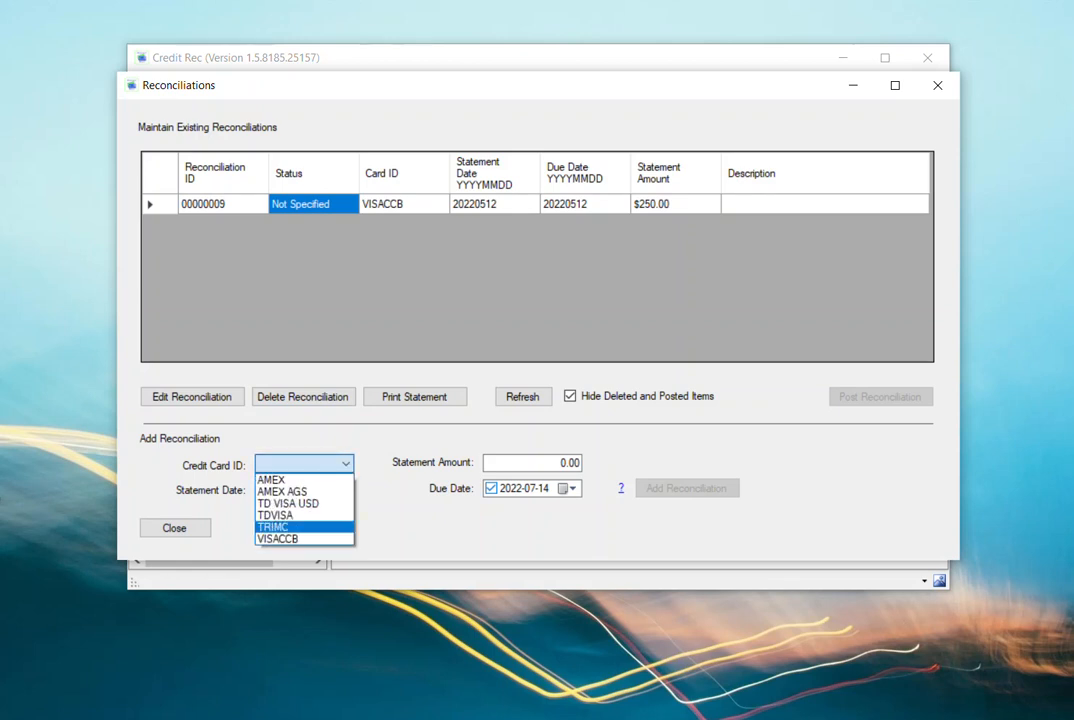
{"action": "left_click", "coordinate": [342, 464]}
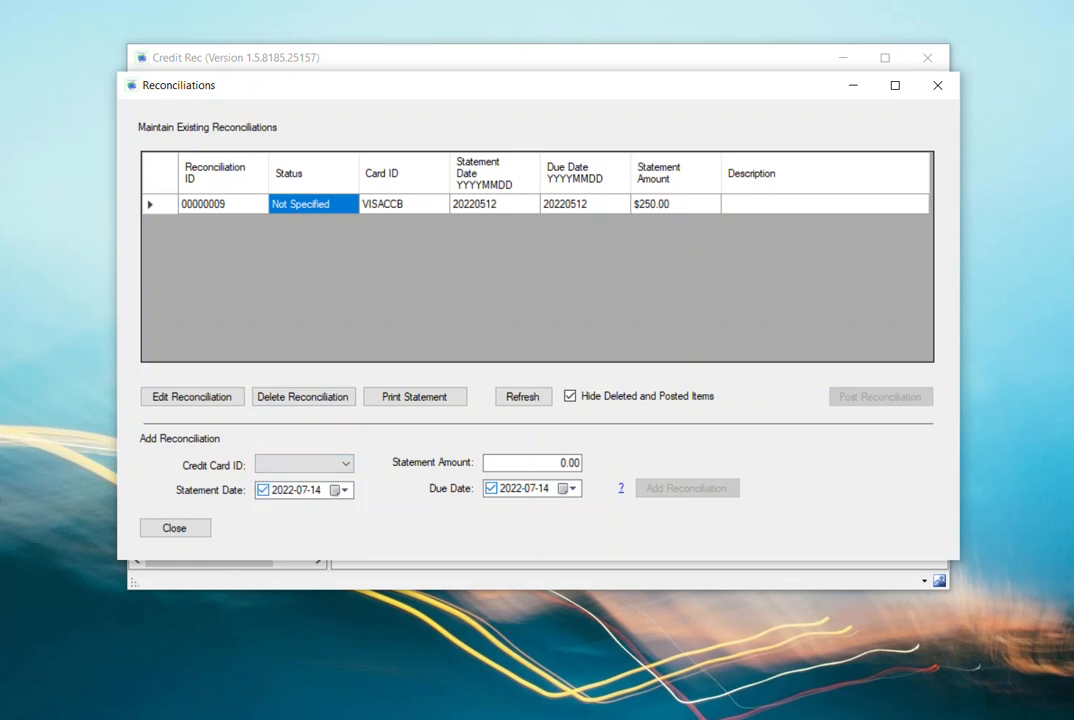
{"action": "left_click", "coordinate": [192, 396]}
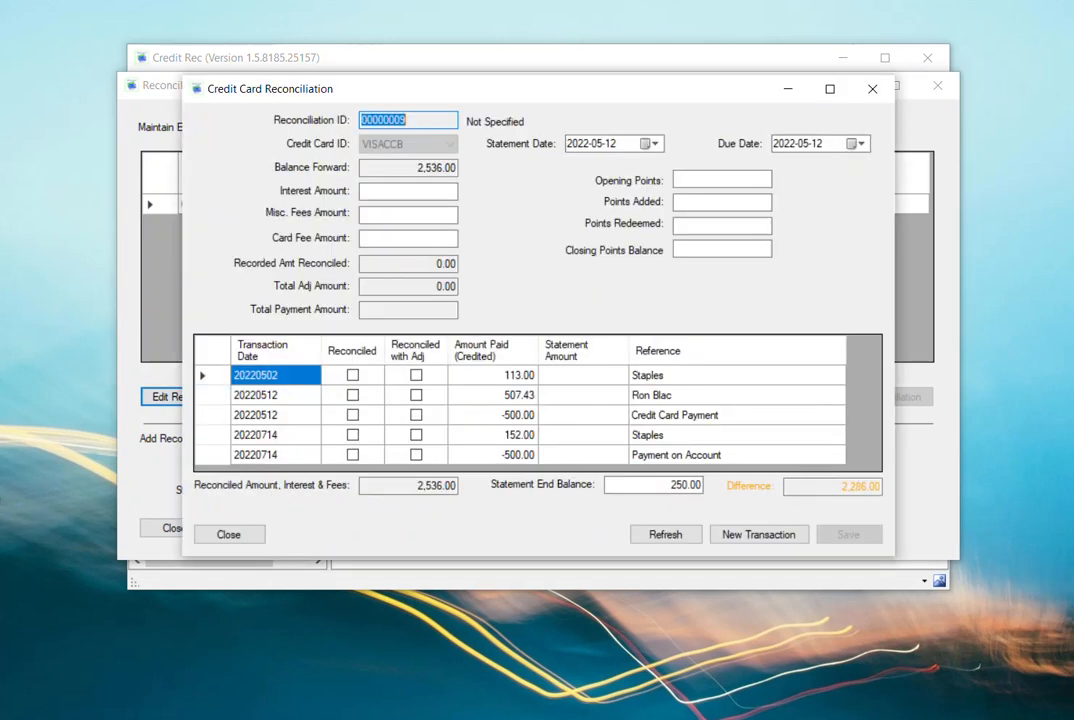
{"action": "left_click_drag", "start_coordinate": [400, 89], "coordinate": [372, 73]}
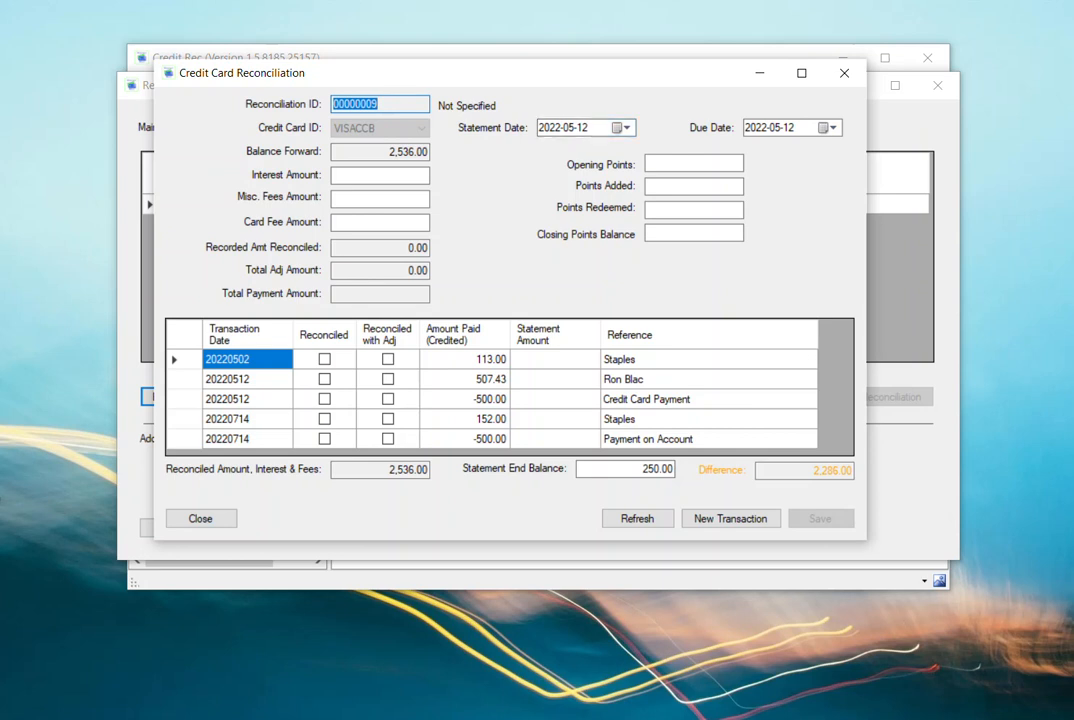
- Set the reconciliation's statement date to 2022-07-15
{"action": "left_click", "coordinate": [622, 127]}
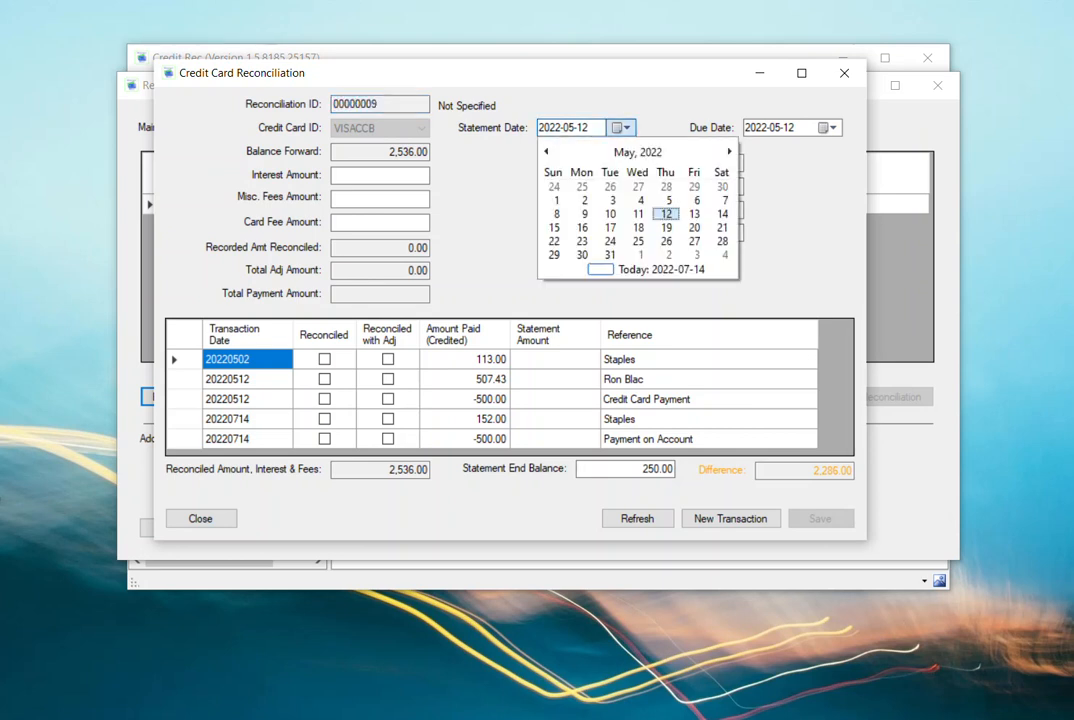
{"action": "left_click", "coordinate": [729, 152]}
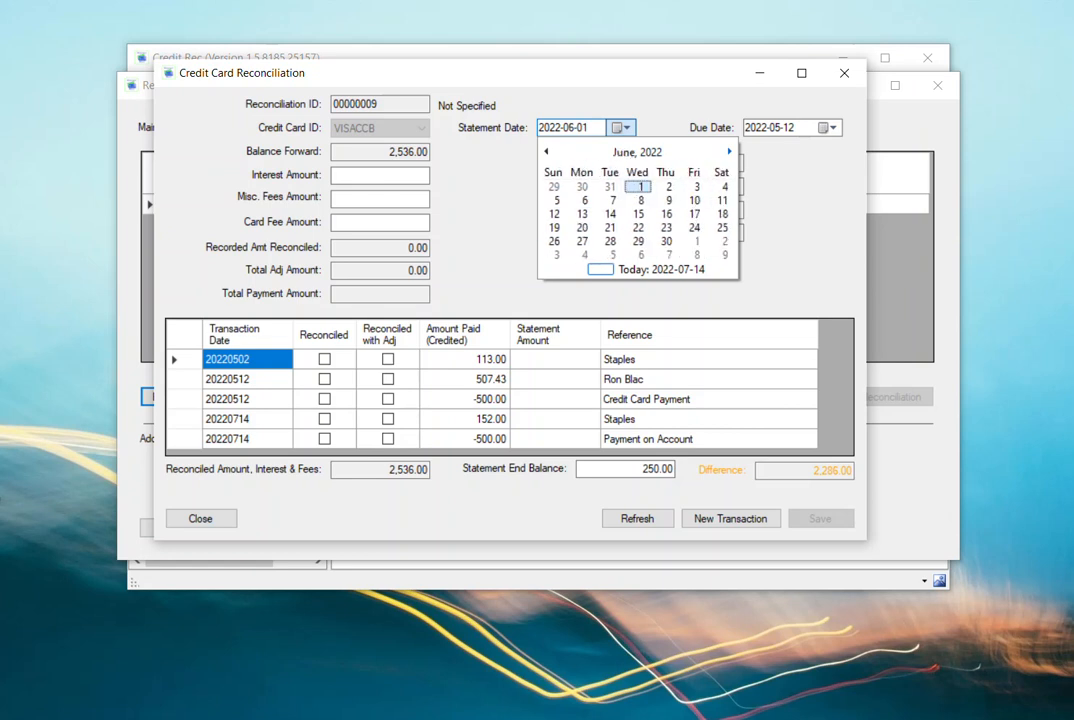
{"action": "left_click", "coordinate": [729, 152]}
{"action": "left_click", "coordinate": [695, 214]}
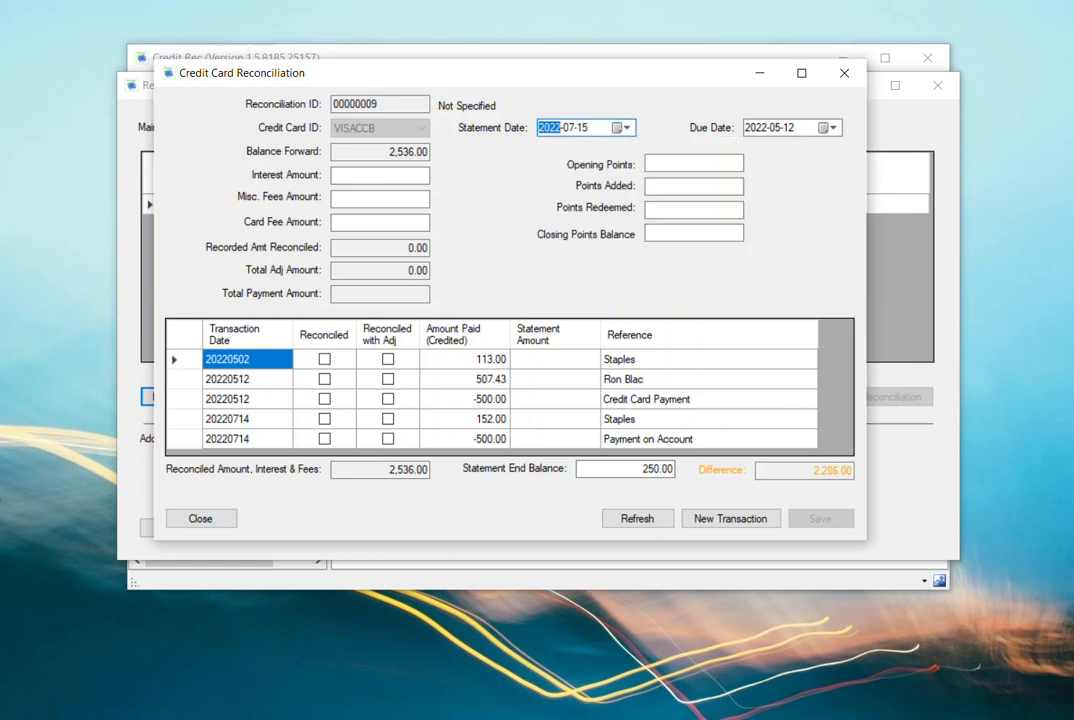
- Set the reconciliation's due date to 2022-08-01
{"action": "left_click", "coordinate": [832, 127]}
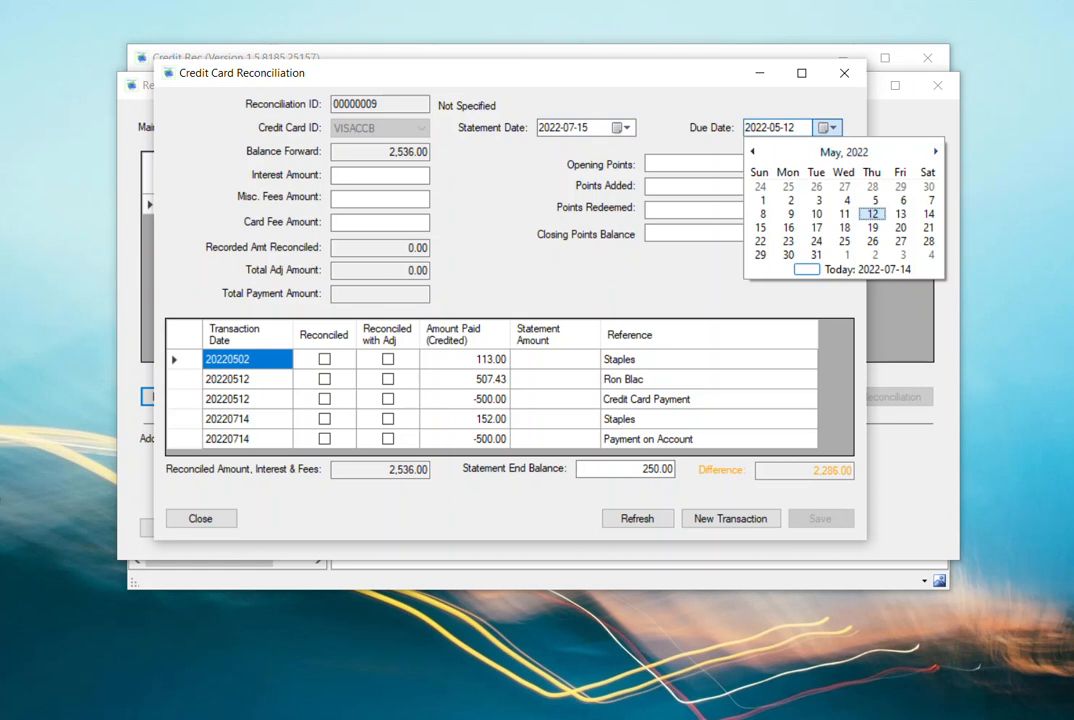
{"action": "left_click", "coordinate": [935, 151]}
{"action": "left_click", "coordinate": [935, 151]}
{"action": "left_click", "coordinate": [935, 151]}
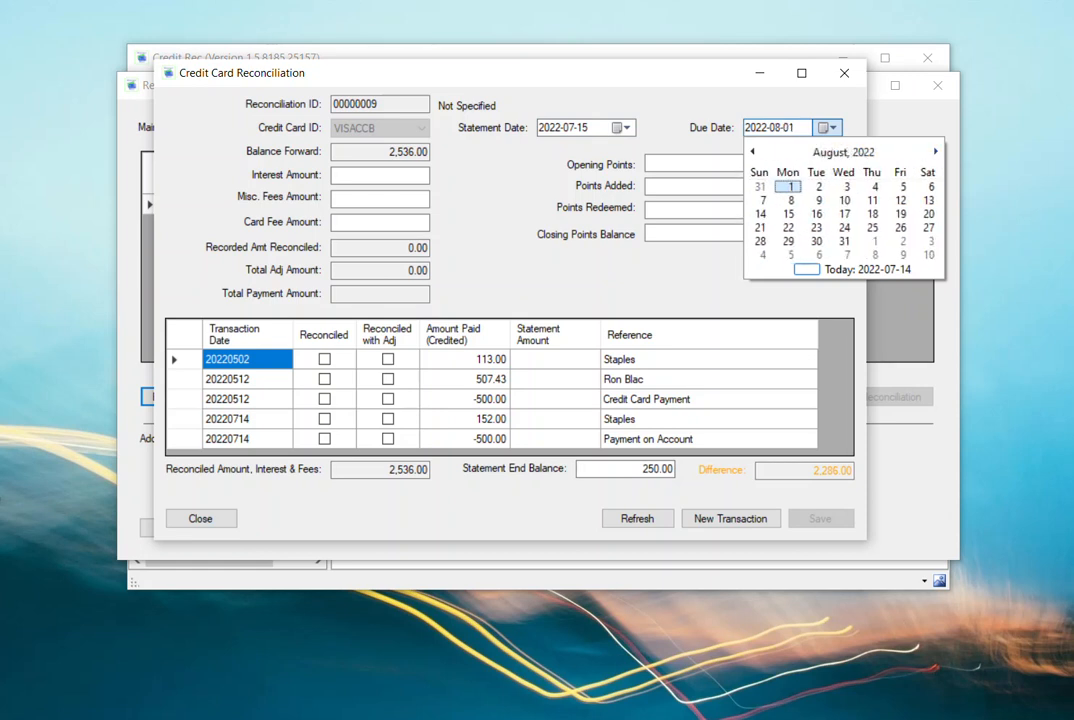
{"action": "left_click", "coordinate": [790, 187]}
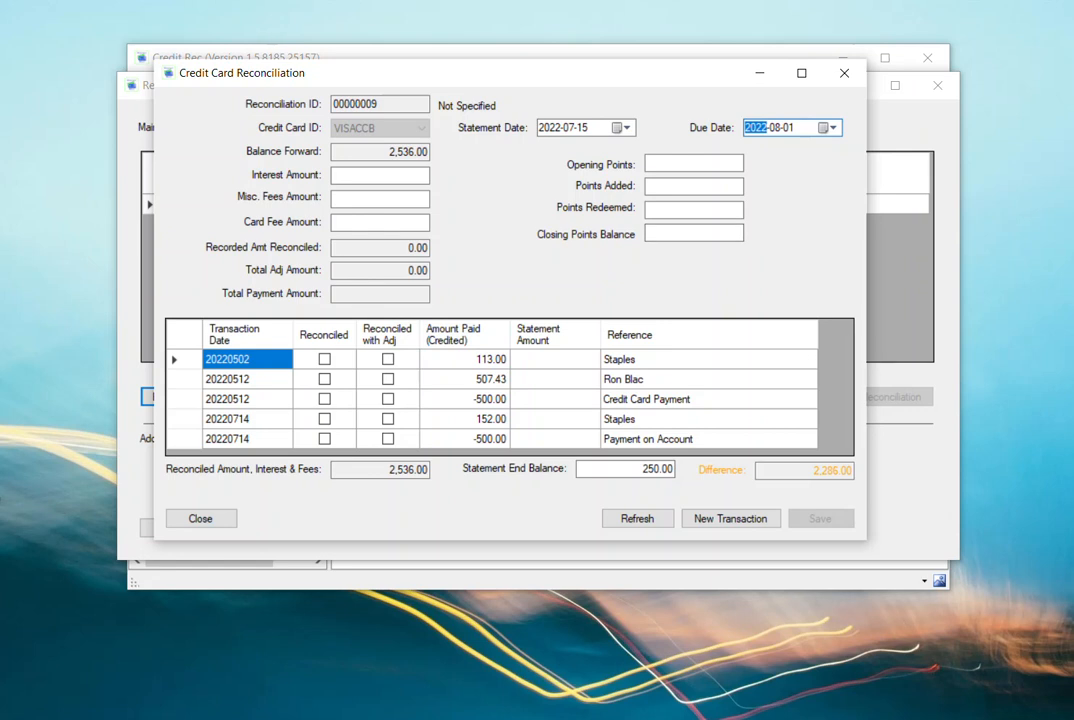
- Go through the interest, miscellaneous fees, card fee and points fields of the reconciliation without entering anything
{"action": "left_click", "coordinate": [380, 176]}
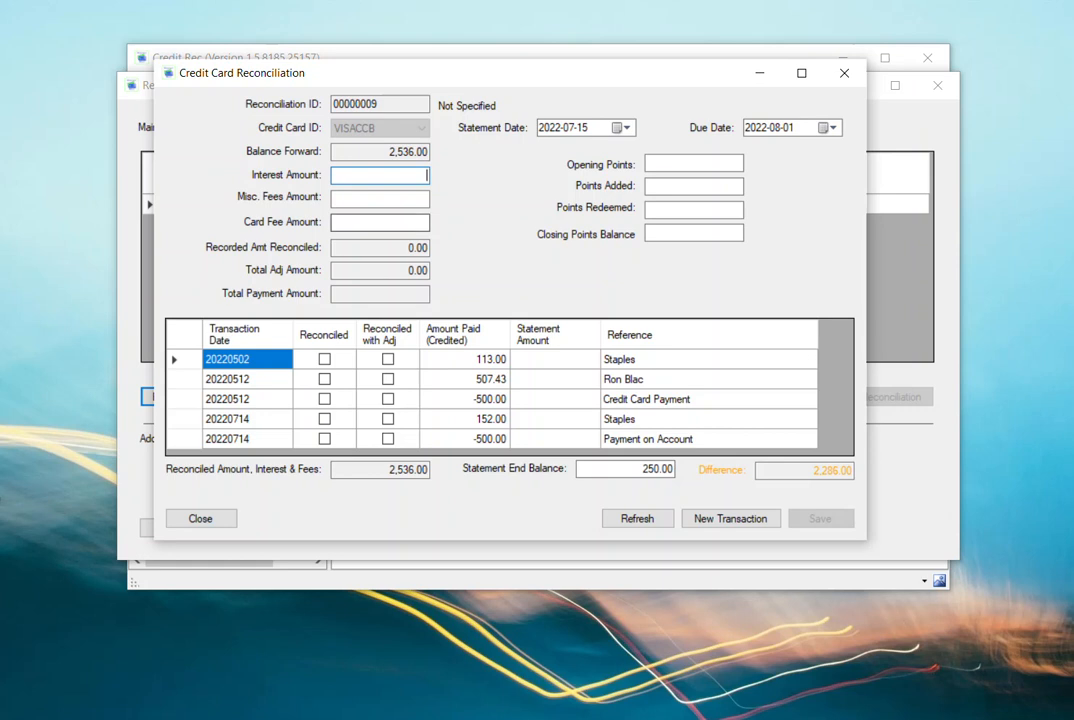
{"action": "left_click", "coordinate": [380, 199]}
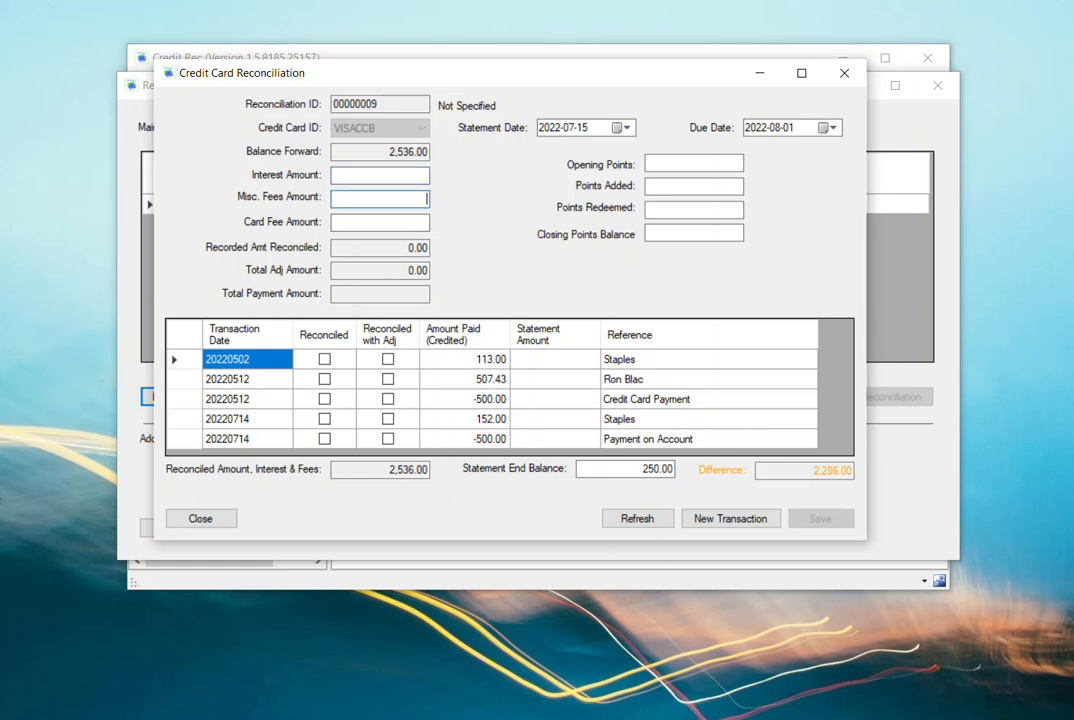
{"action": "left_click", "coordinate": [380, 223]}
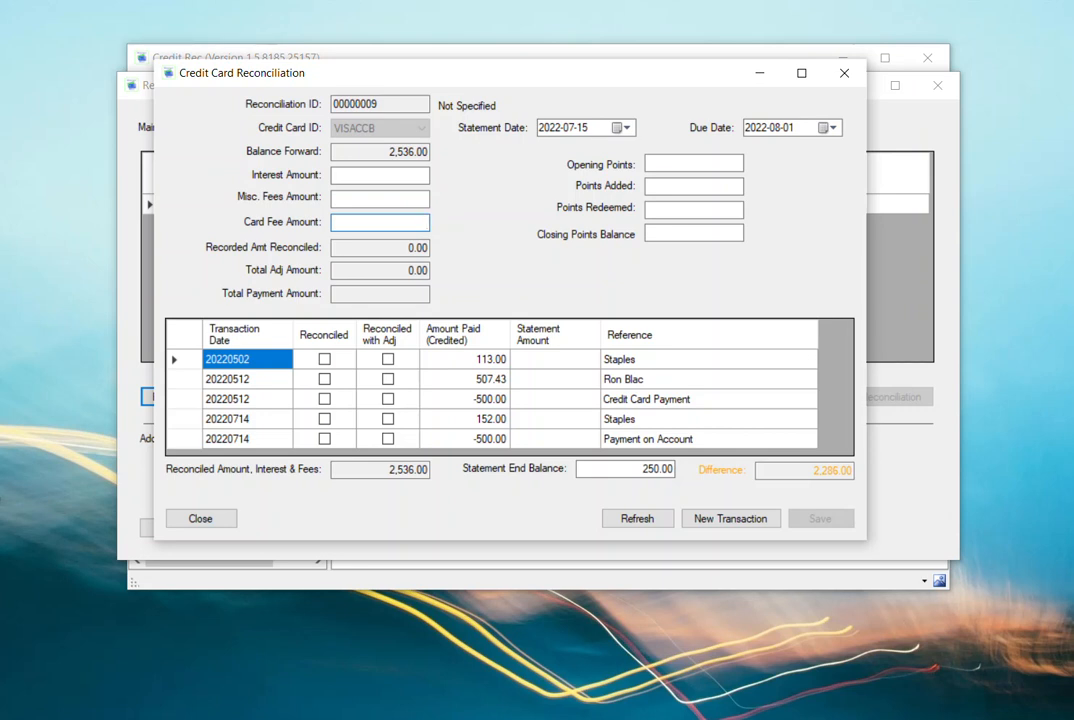
{"action": "left_click", "coordinate": [694, 163]}
{"action": "left_click", "coordinate": [694, 187]}
{"action": "left_click", "coordinate": [694, 210]}
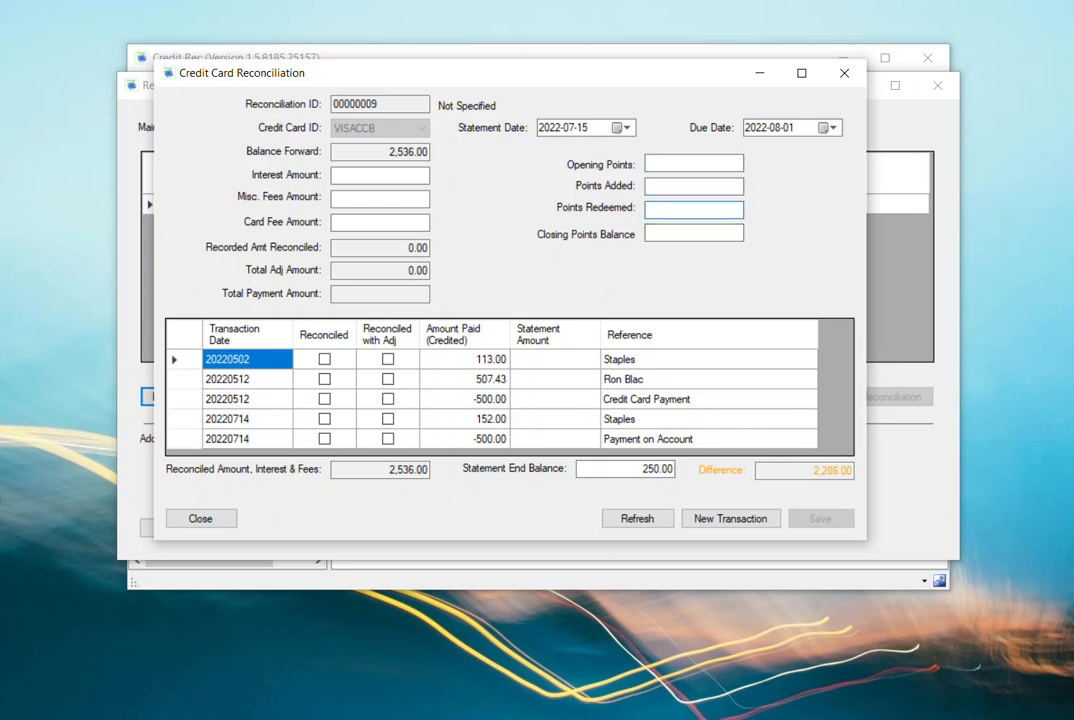
{"action": "left_click", "coordinate": [694, 233]}
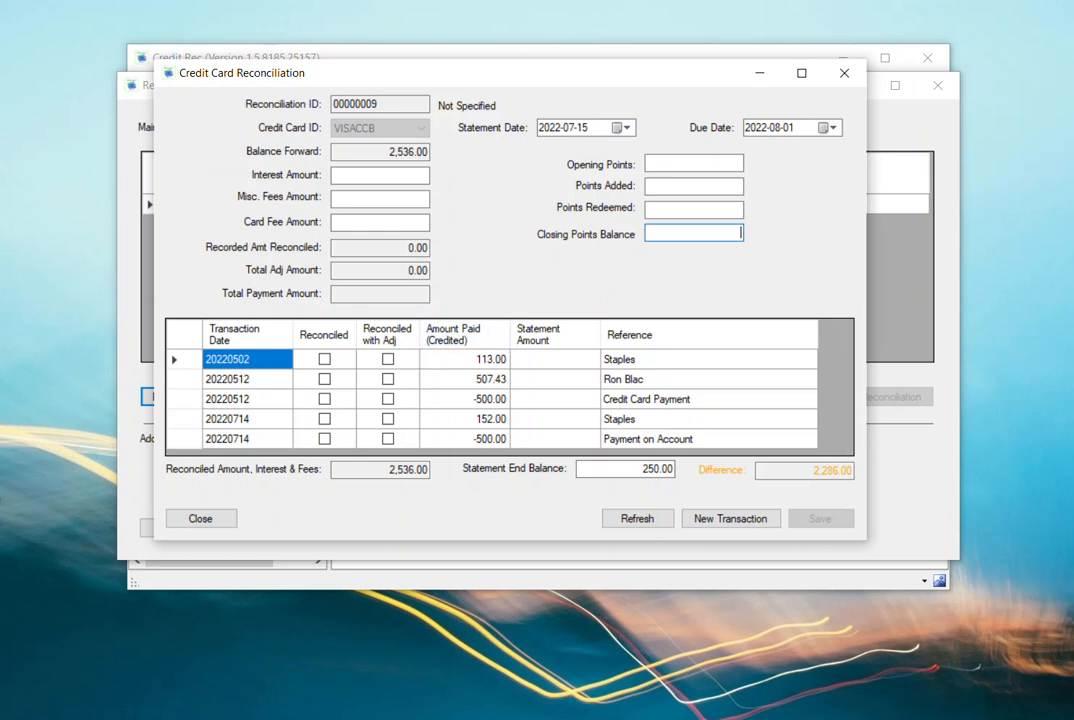
- Mark the 113.00 Staples charge and both 20220512 transactions, 507.43 and -500.00, as reconciled
{"action": "left_click", "coordinate": [324, 359]}
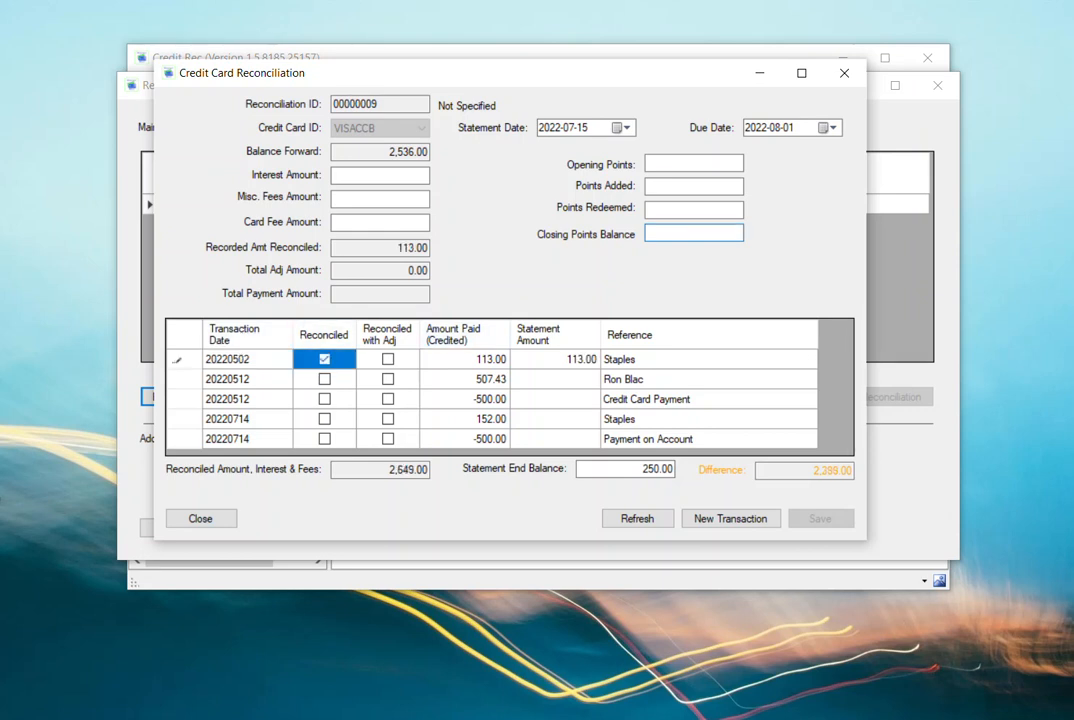
{"action": "left_click", "coordinate": [324, 379]}
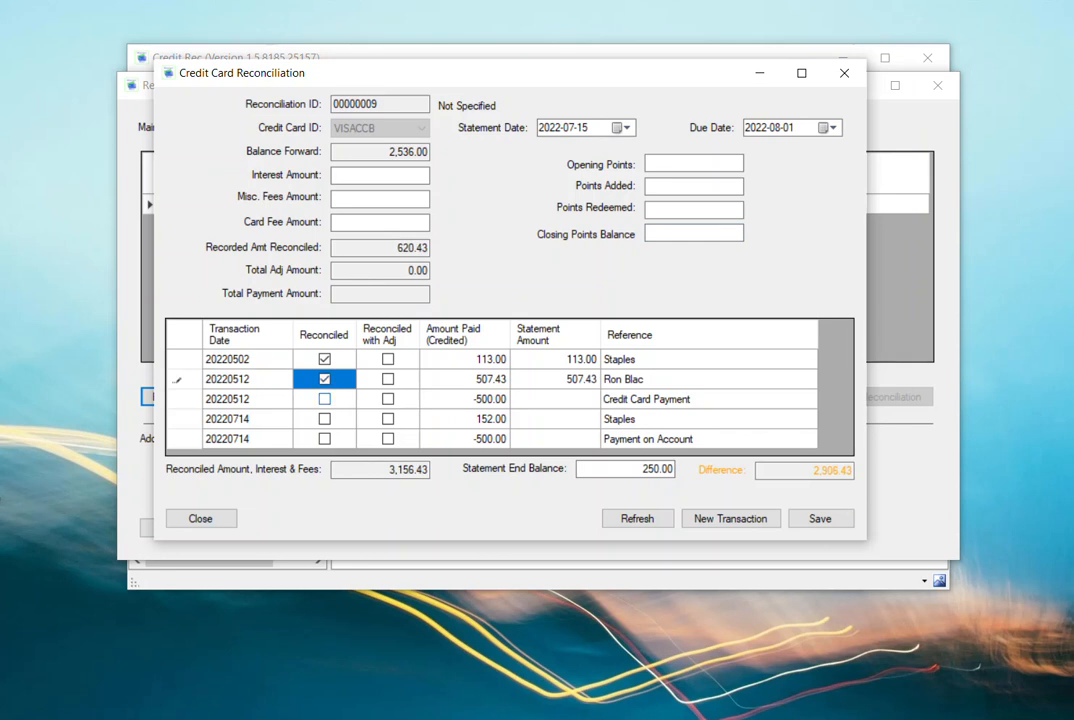
{"action": "left_click", "coordinate": [324, 399]}
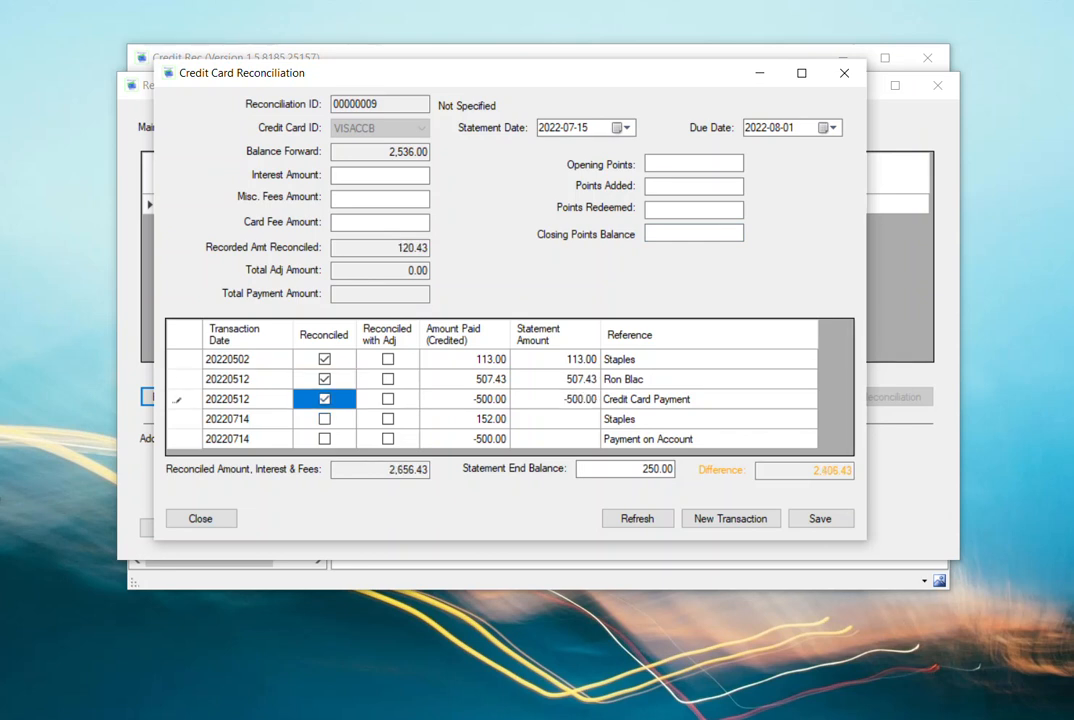
{"action": "left_click", "coordinate": [324, 419]}
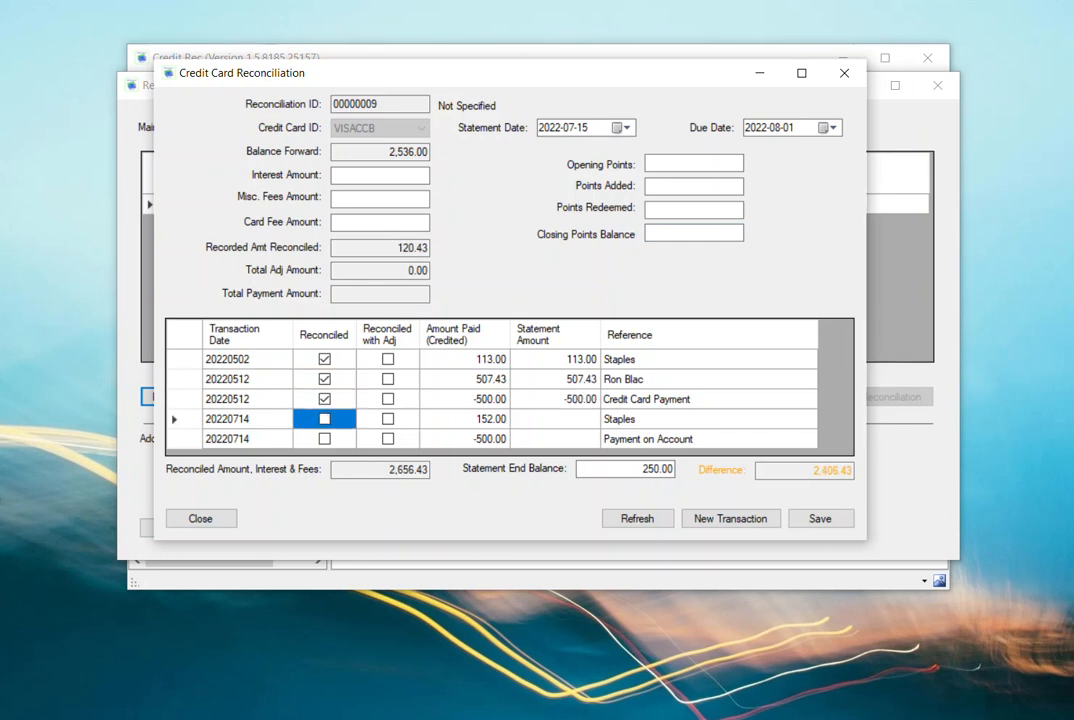
- Set the statement end balance to 2600 to check the difference
{"action": "left_click", "coordinate": [642, 468]}
{"action": "double_click", "coordinate": [642, 468]}
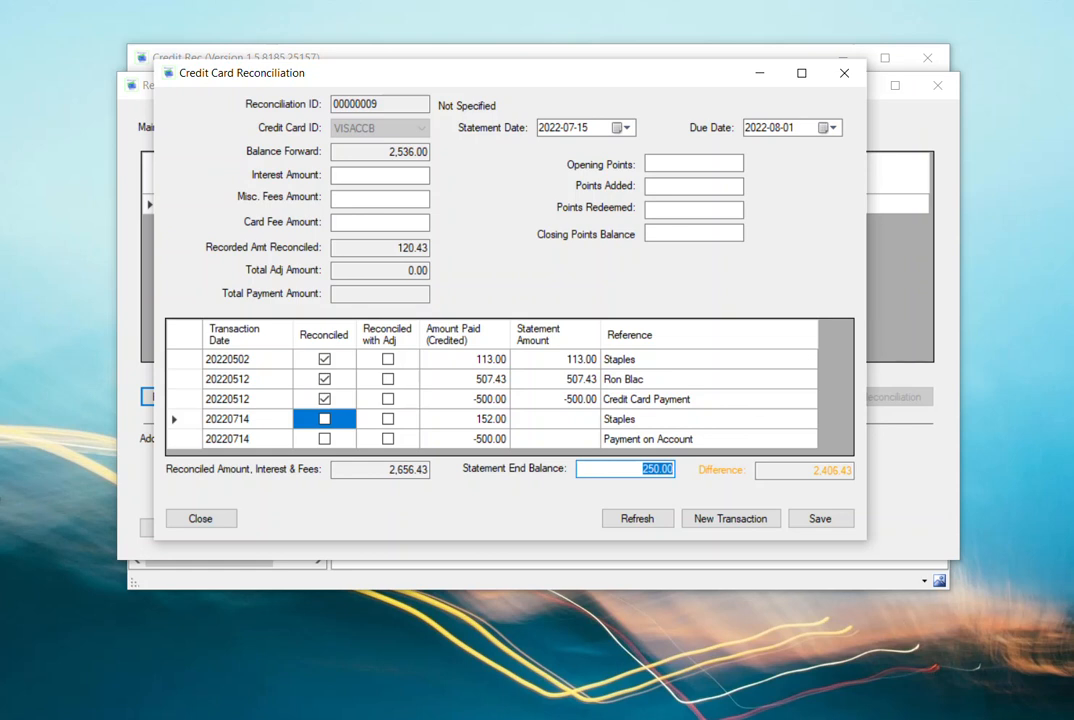
{"action": "type", "text": "2600"}
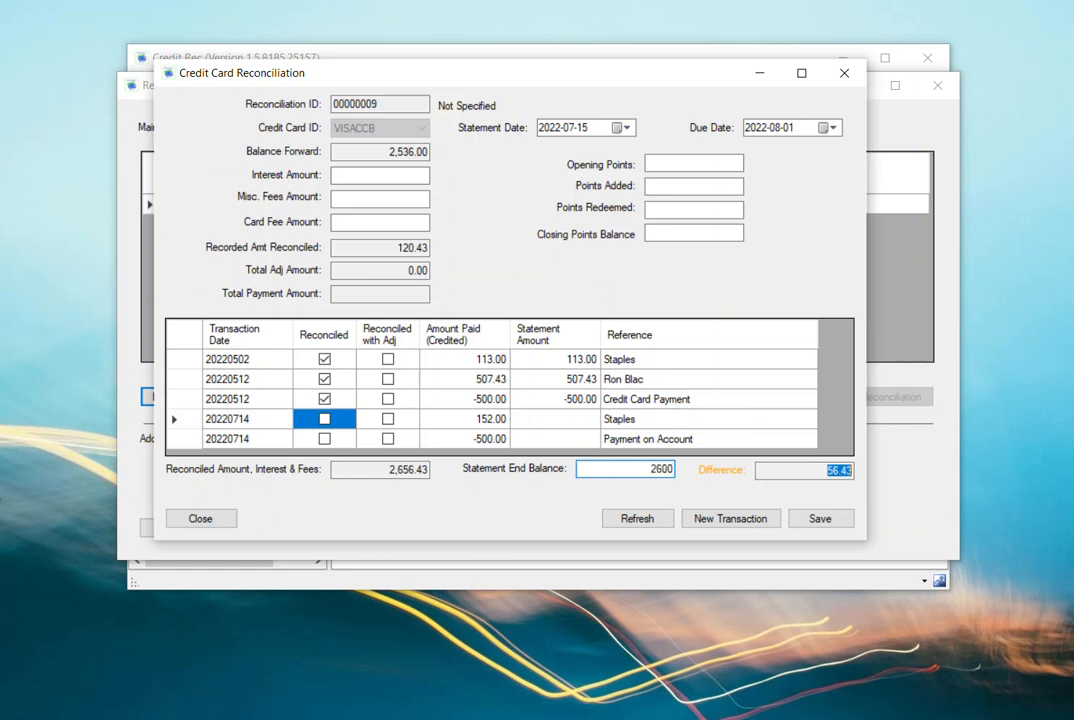
{"action": "key", "text": "Tab"}
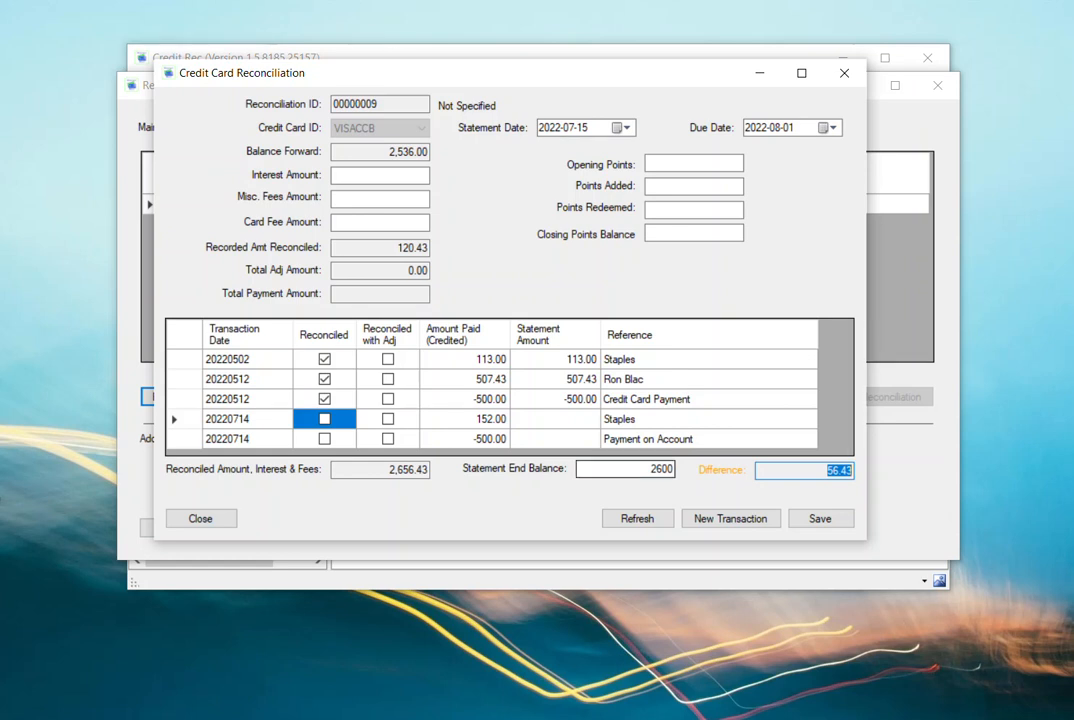
- Set the statement end balance to 2656.43, then save and close the reconciliation
{"action": "key", "text": "shift+Tab"}
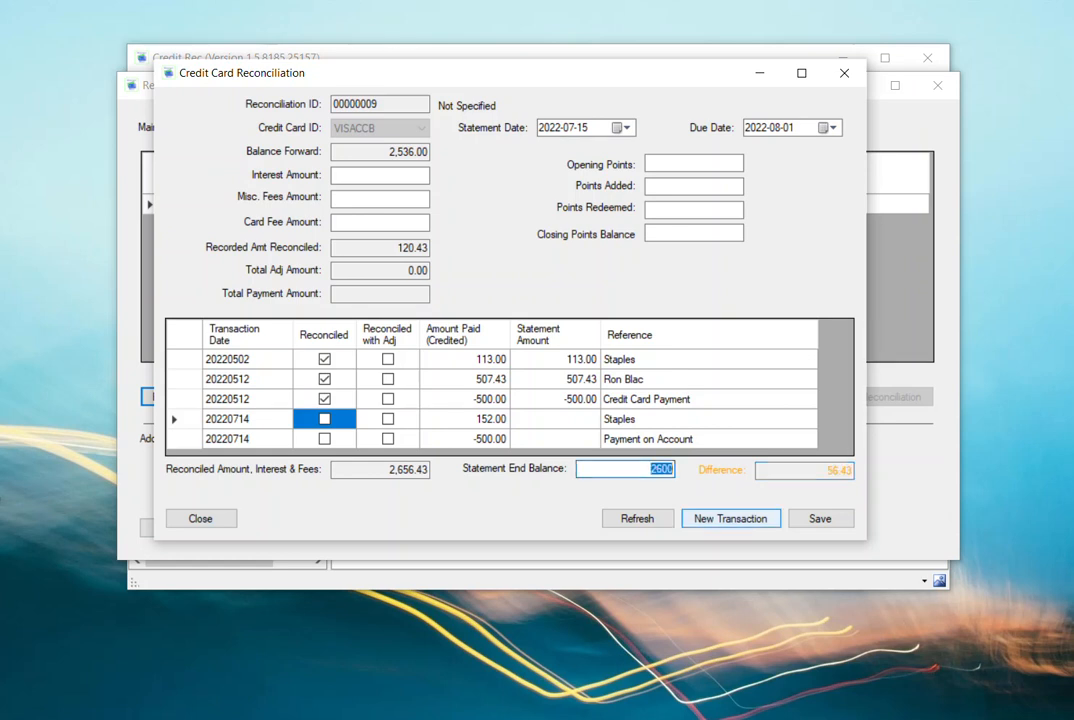
{"action": "type", "text": "260"}
{"action": "key", "text": "BackSpace"}
{"action": "type", "text": "456.3"}
{"action": "key", "text": "BackSpace"}
{"action": "type", "text": "43"}
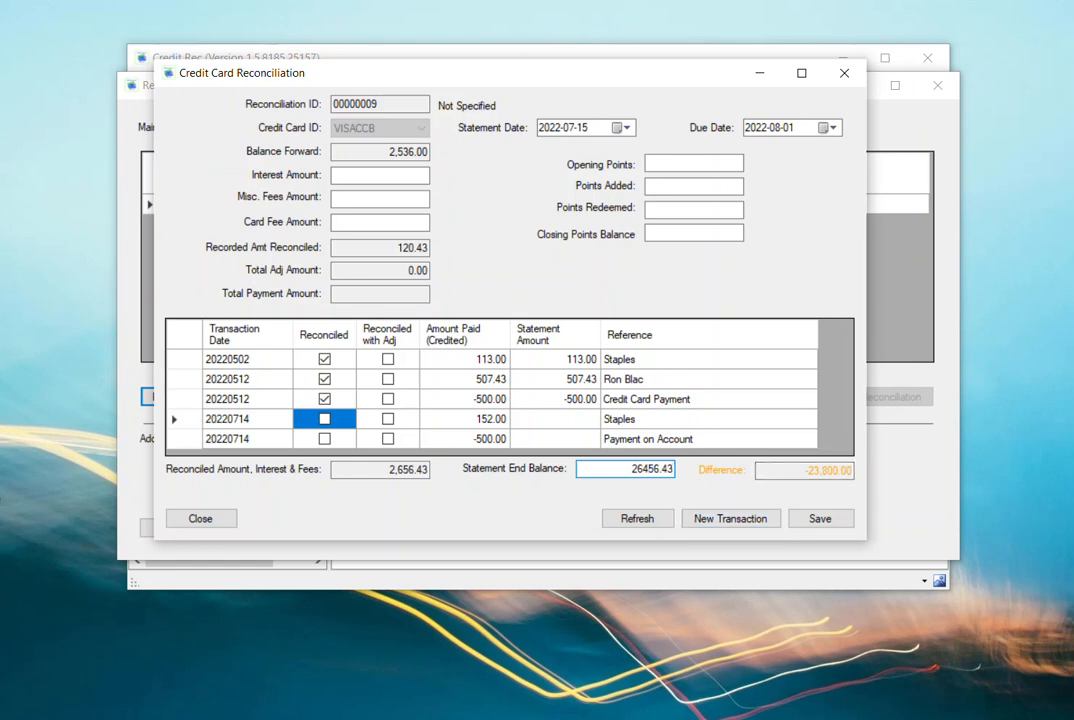
{"action": "key", "text": "BackSpace"}
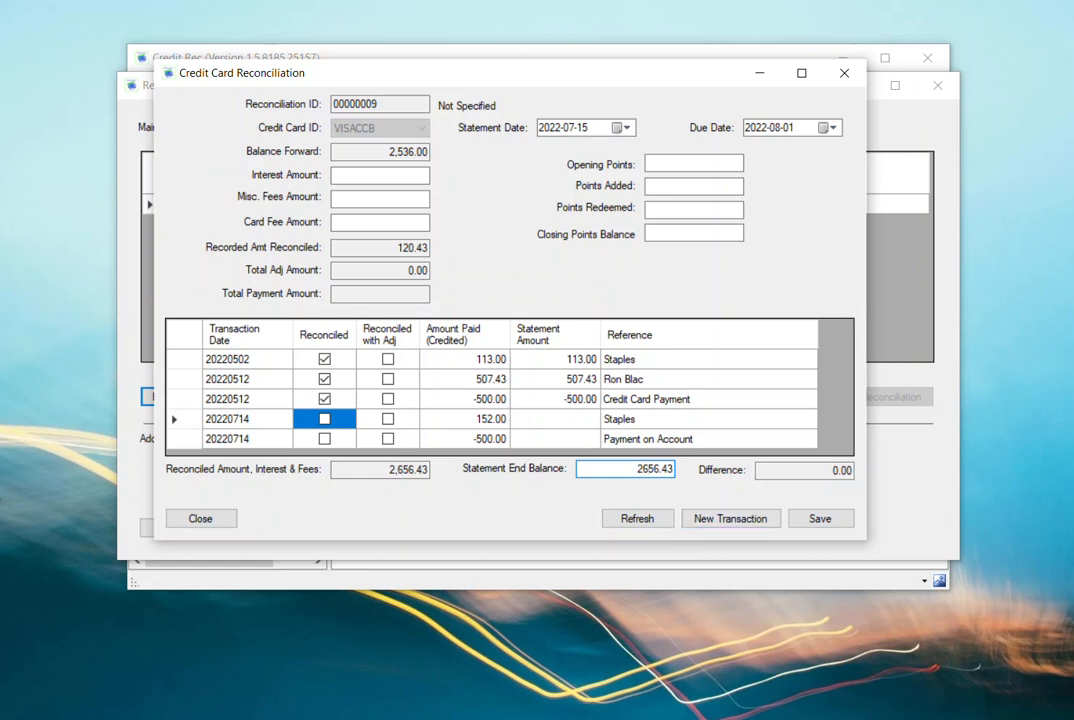
{"action": "left_click", "coordinate": [820, 518]}
{"action": "left_click", "coordinate": [200, 518]}
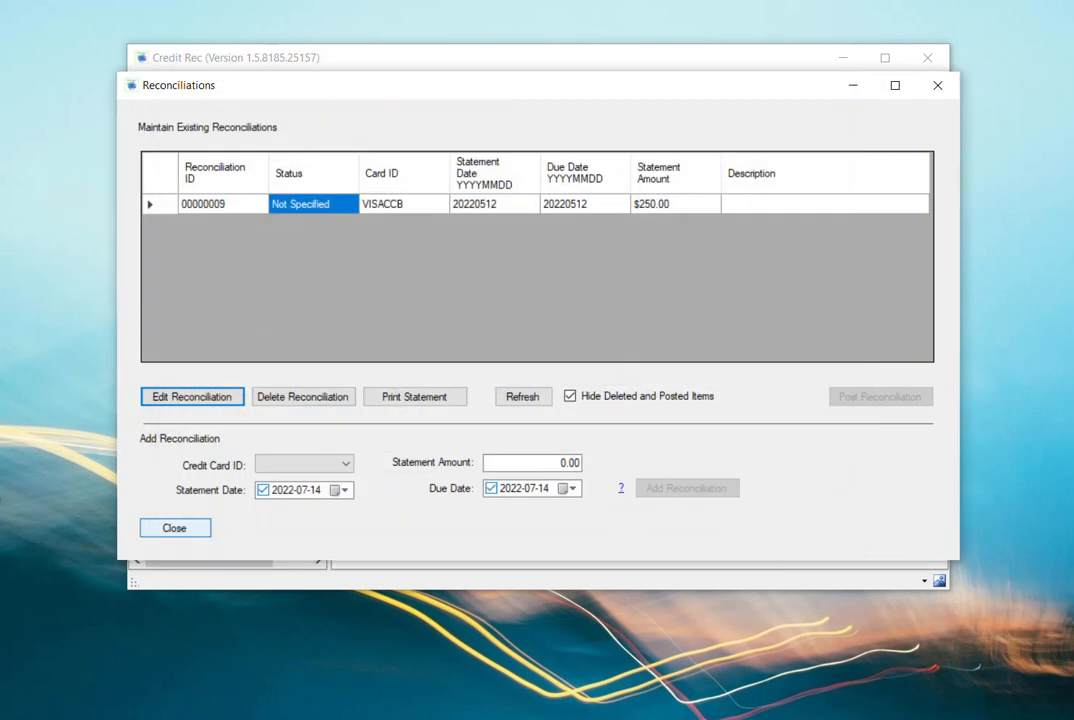
- Generate the print preview of the VISACCB reconciliation statement, read through it and close it
{"action": "left_click", "coordinate": [585, 204]}
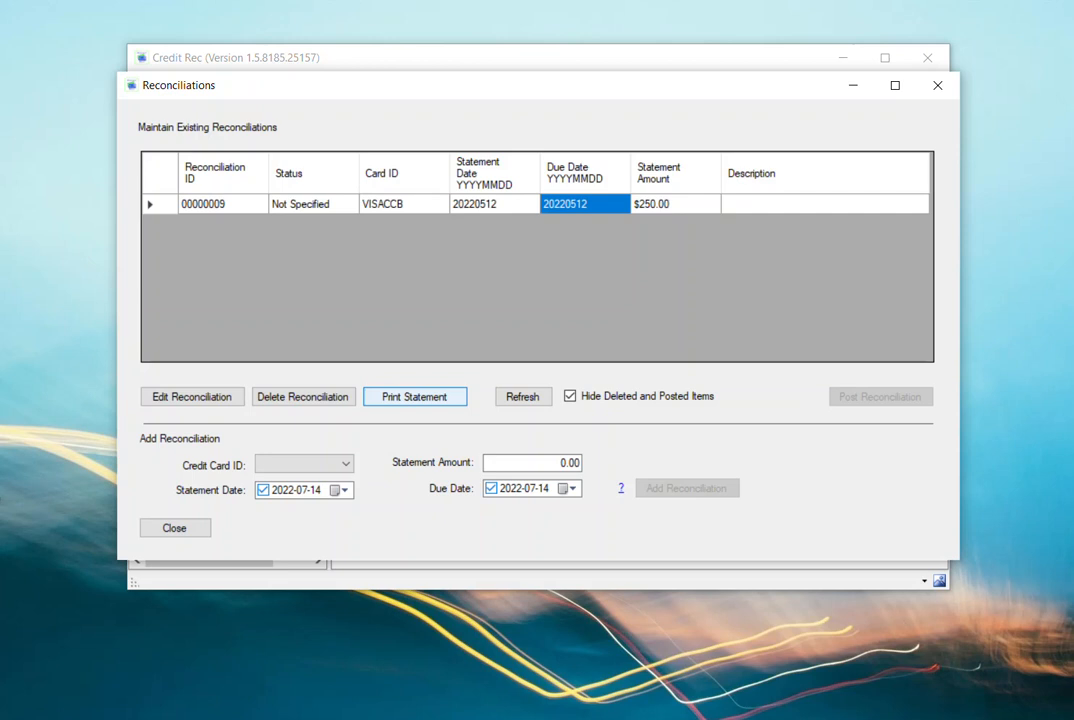
{"action": "left_click", "coordinate": [414, 396]}
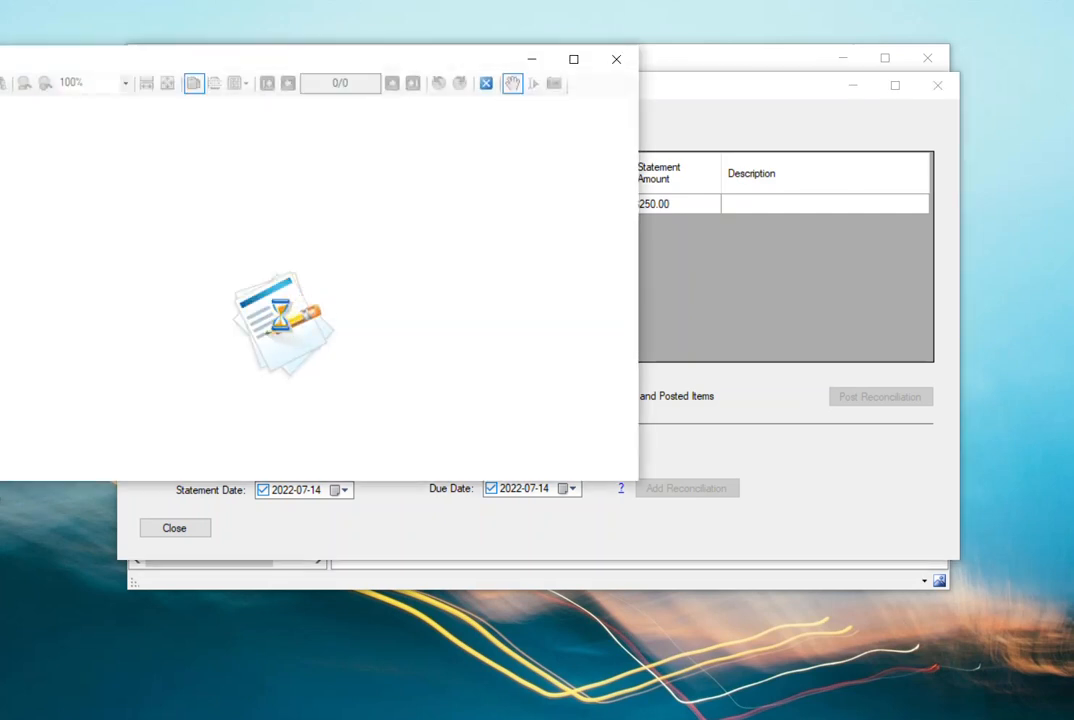
{"action": "scroll", "coordinate": [488, 290], "scroll_direction": "down", "scroll_amount": 5}
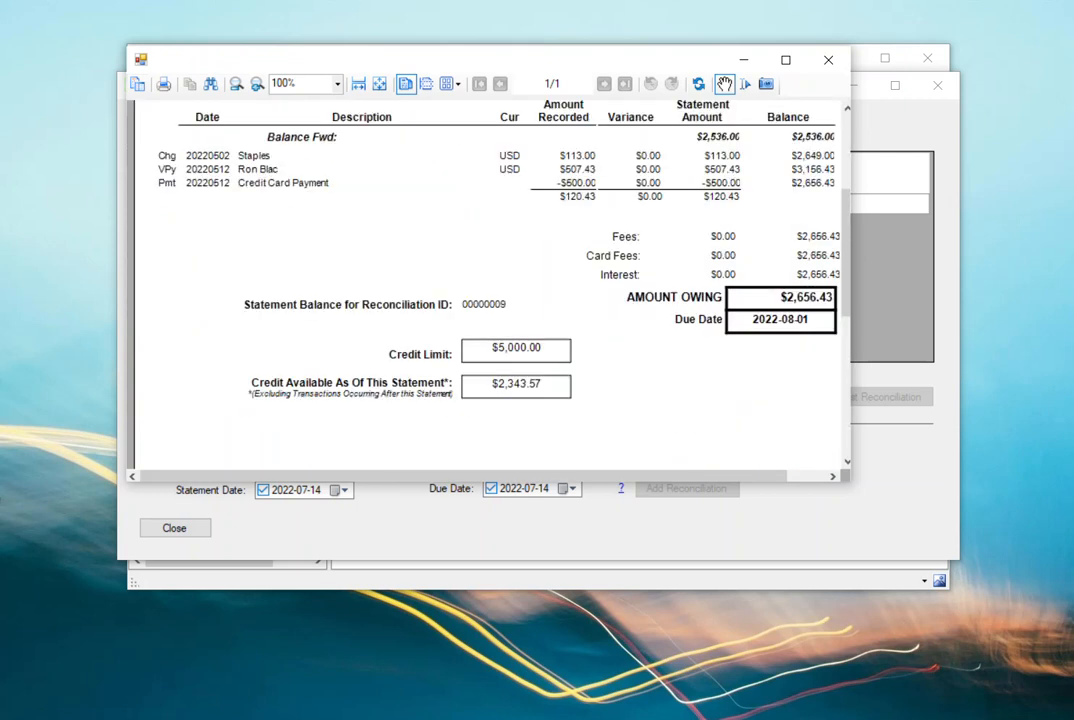
{"action": "scroll", "coordinate": [488, 285], "scroll_direction": "up", "scroll_amount": 2}
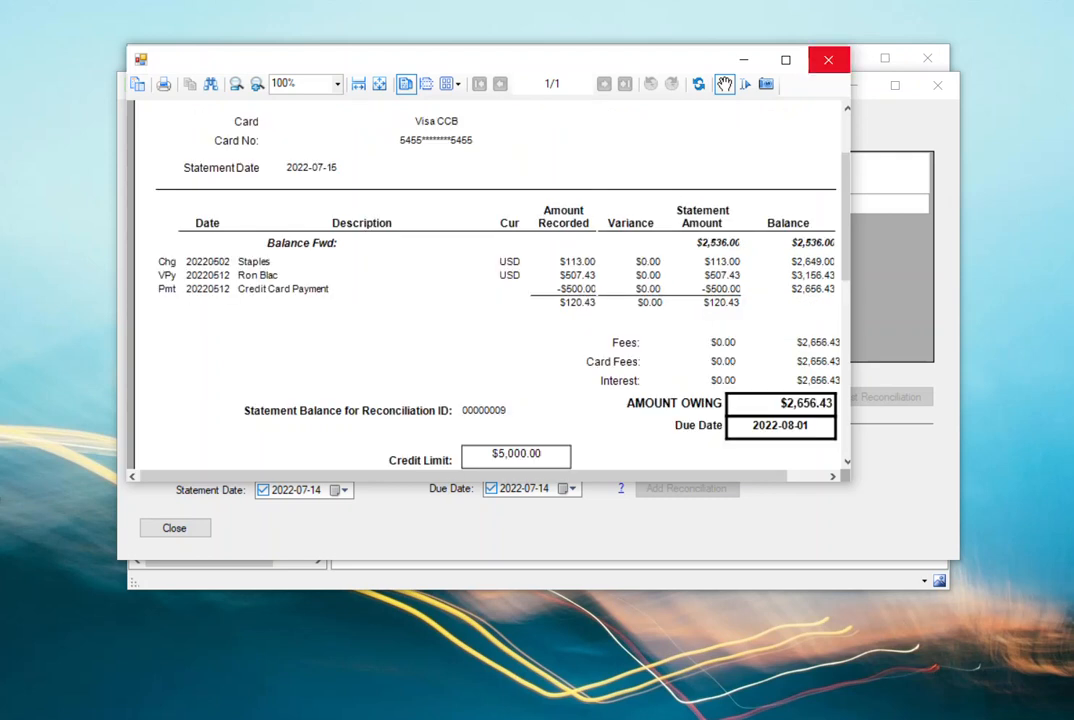
{"action": "left_click", "coordinate": [828, 61]}
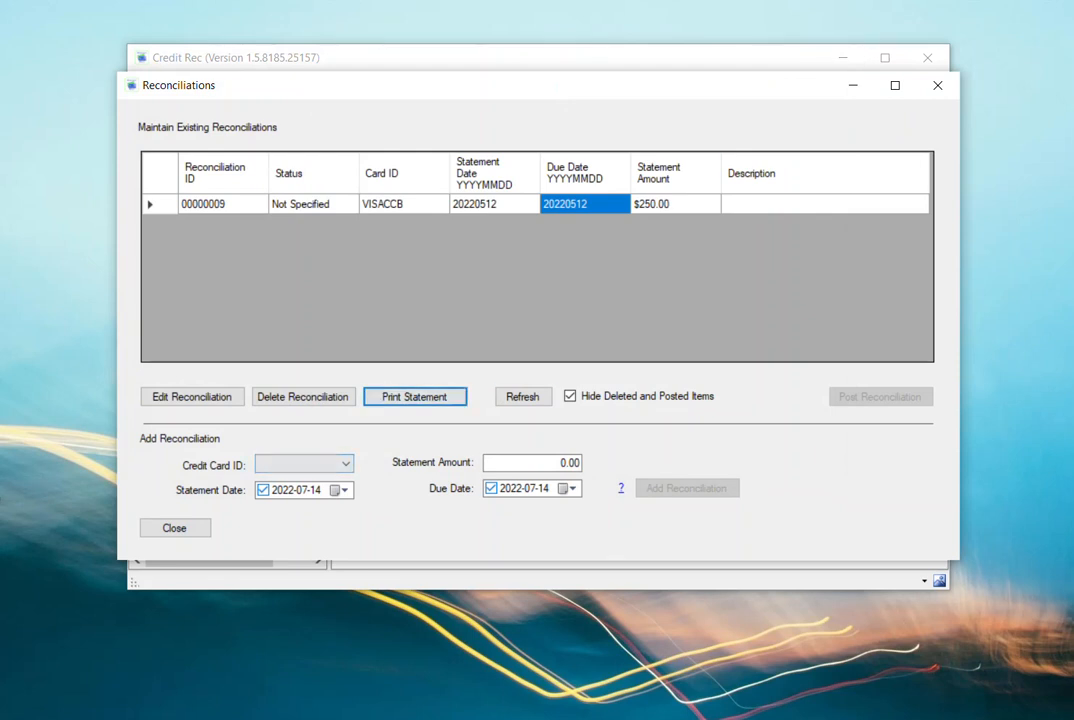
{"action": "left_click", "coordinate": [223, 204]}
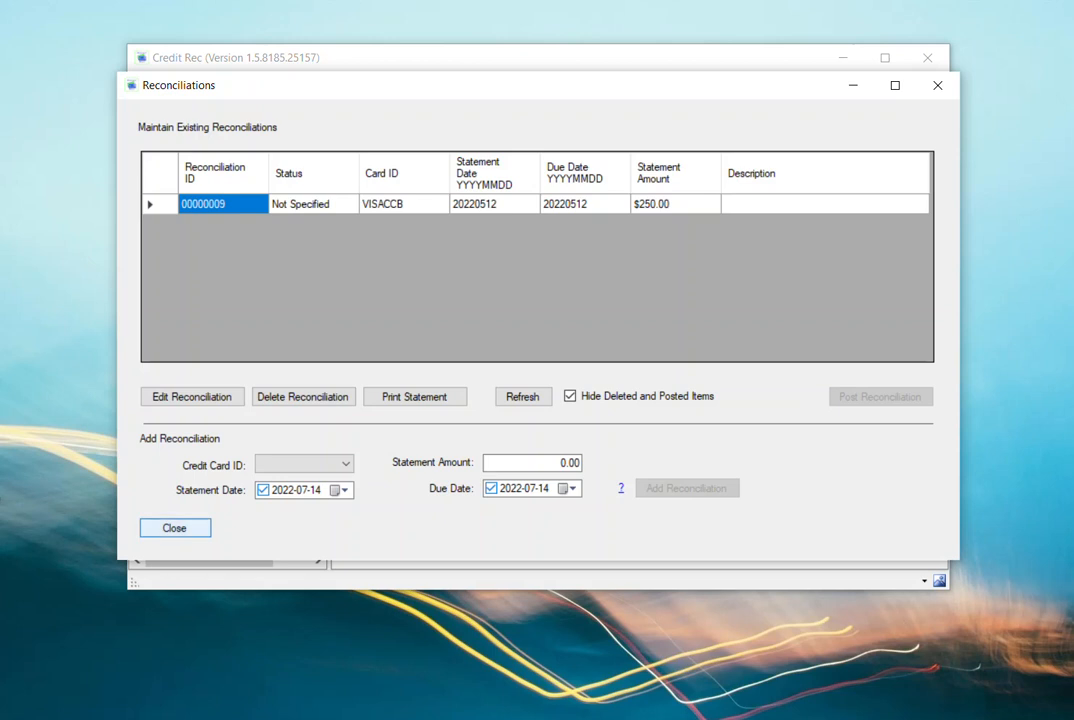
- Close the reconciliations list and add a new batch under Reimbursements and Mileage
{"action": "left_click", "coordinate": [175, 528]}
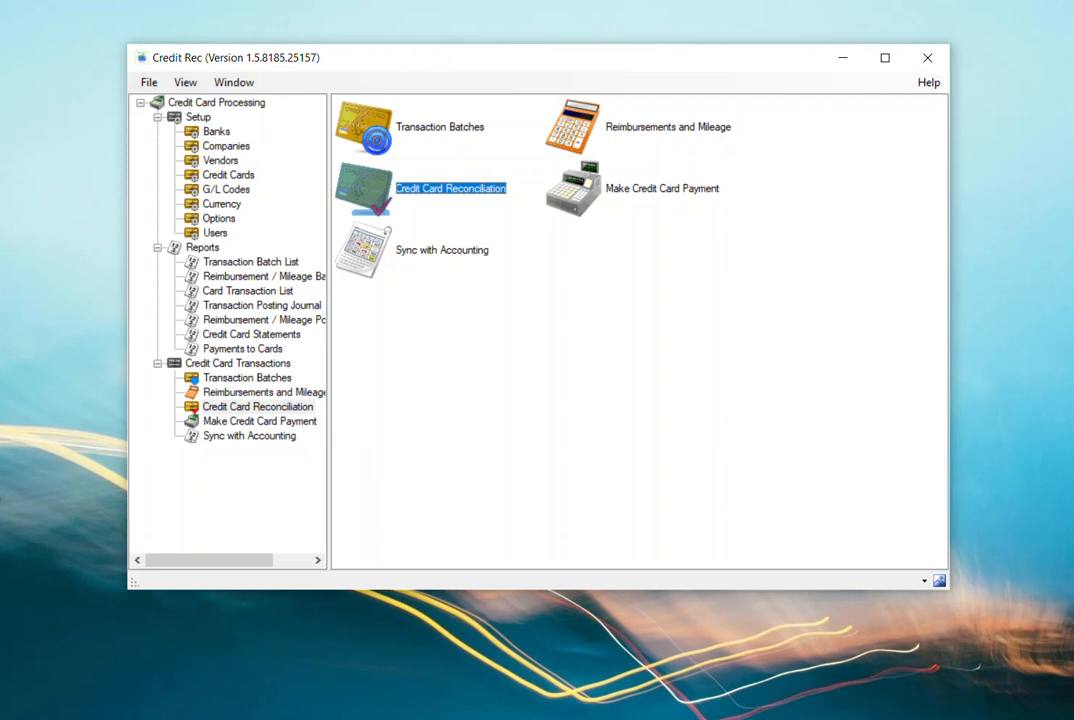
{"action": "left_click", "coordinate": [640, 127]}
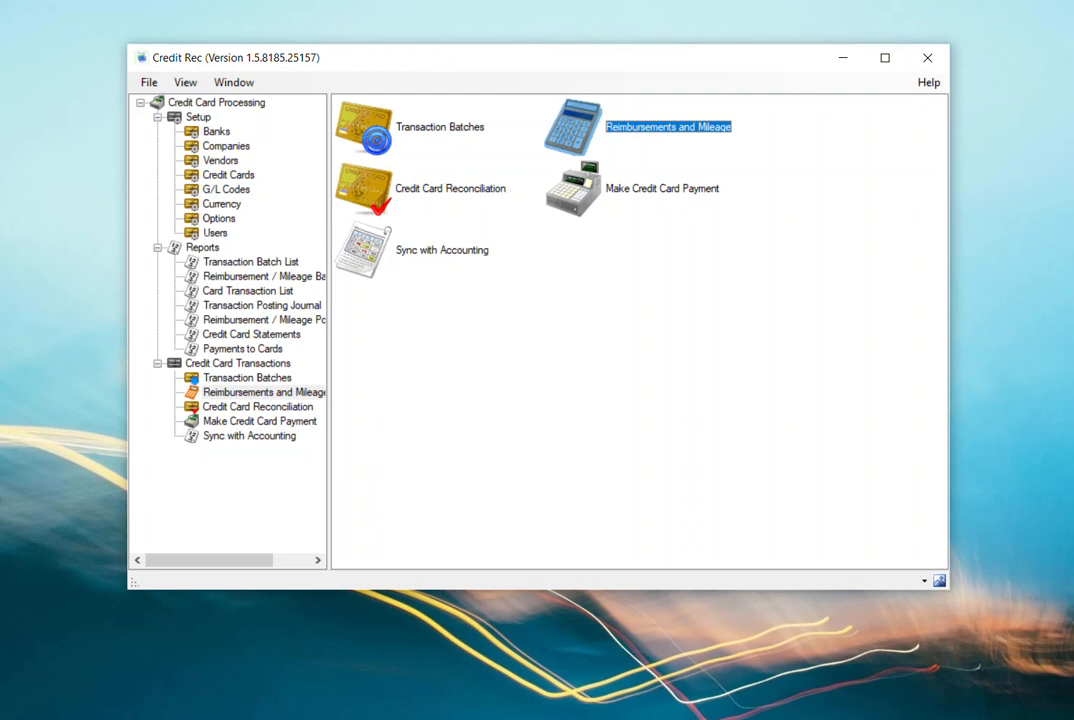
{"action": "double_click", "coordinate": [668, 127]}
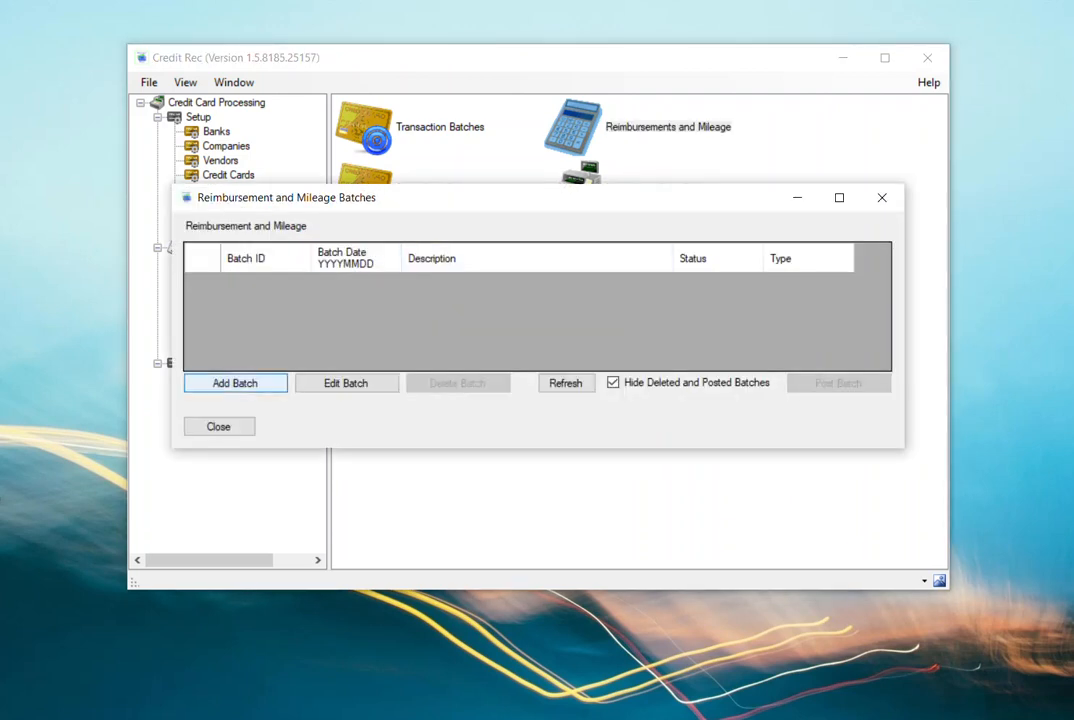
{"action": "left_click", "coordinate": [235, 383]}
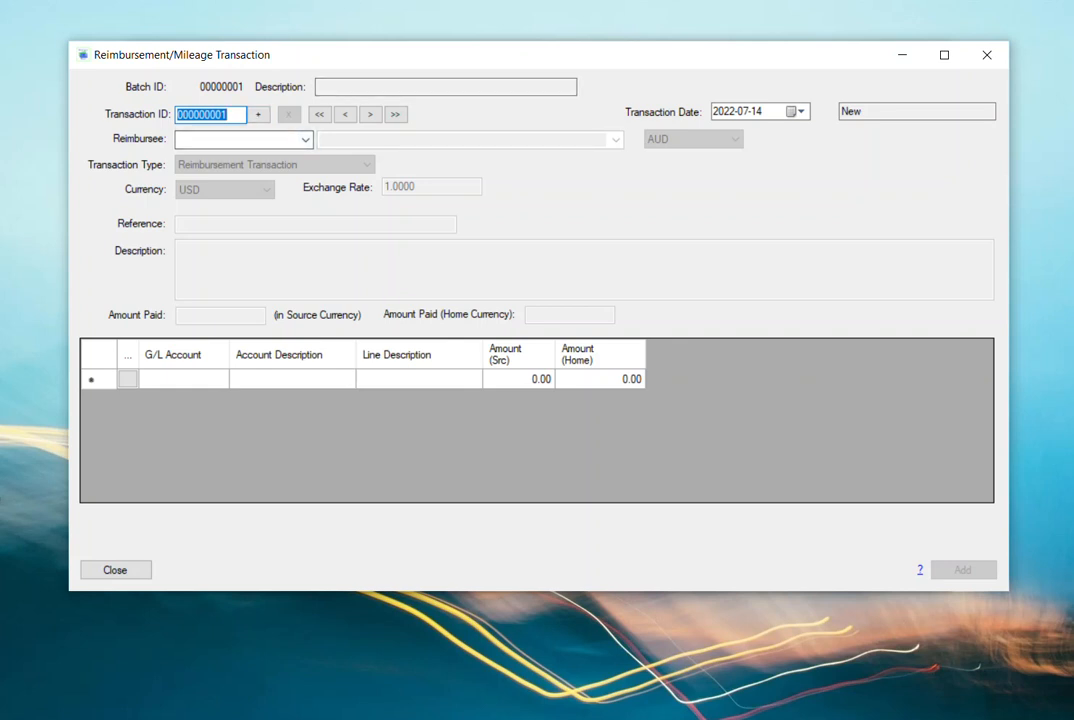
- Try to create a new reimbursement transaction with SAMINC as the reimbursee
{"action": "left_click", "coordinate": [305, 139]}
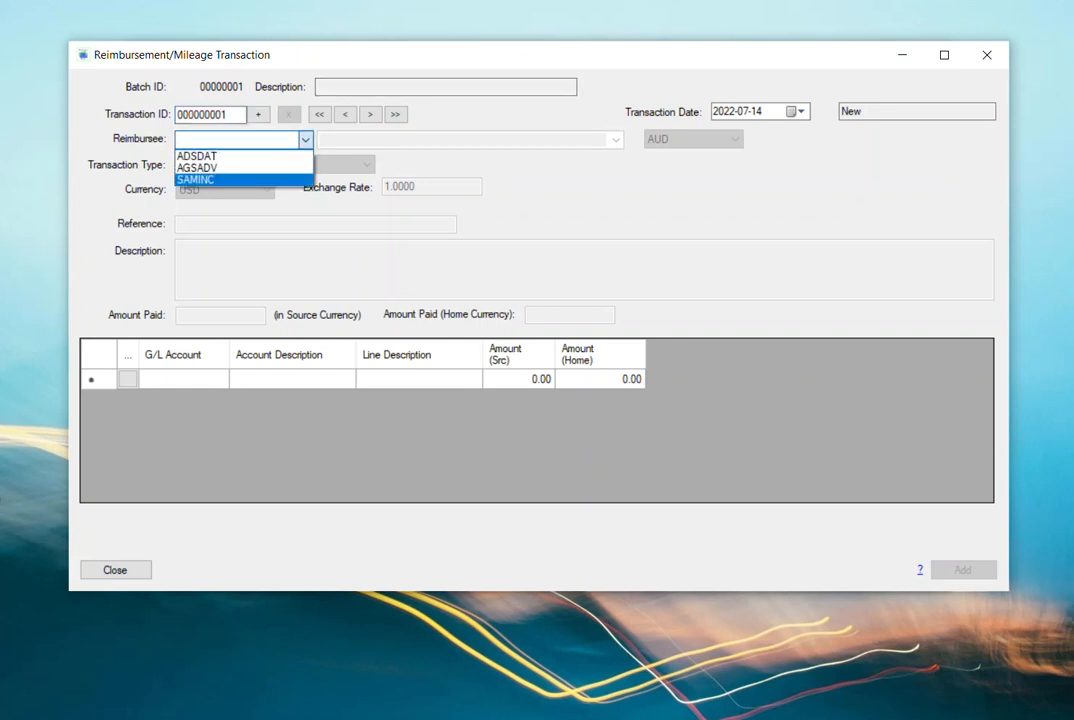
{"action": "left_click", "coordinate": [220, 180]}
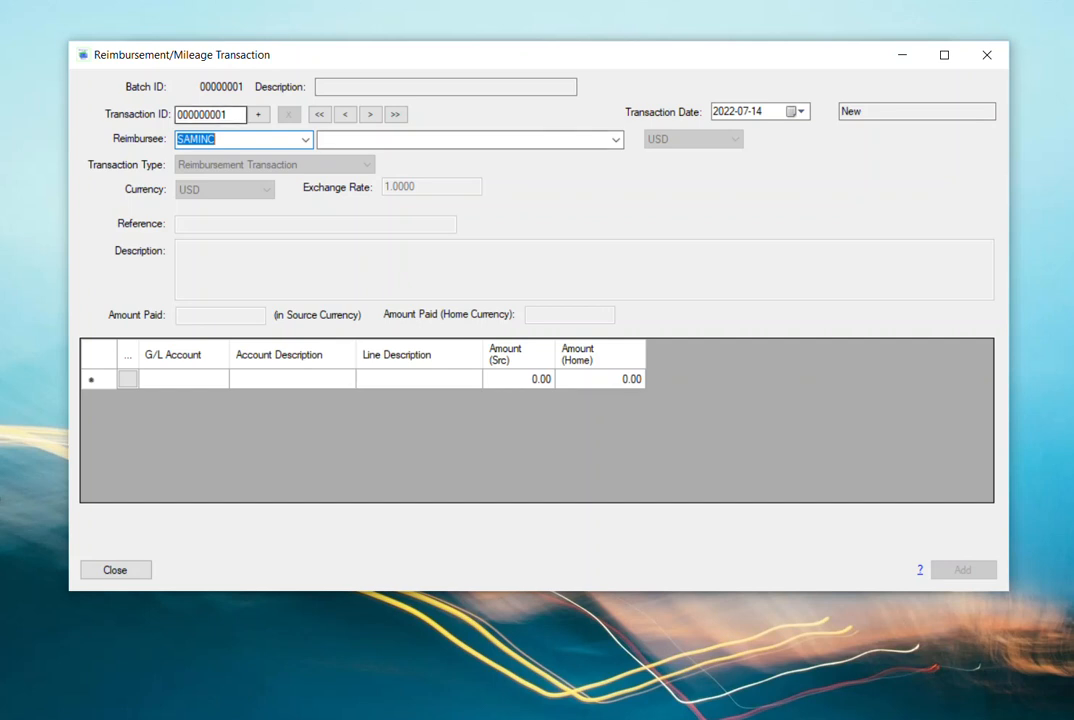
{"action": "left_click", "coordinate": [258, 114]}
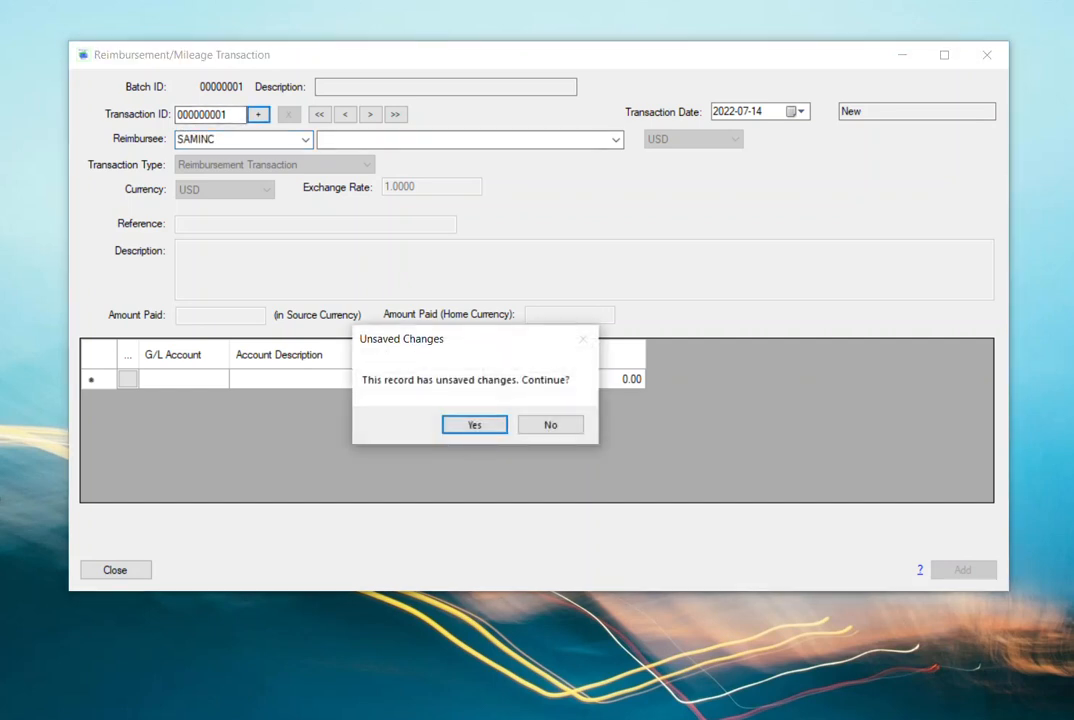
{"action": "key", "text": "Return"}
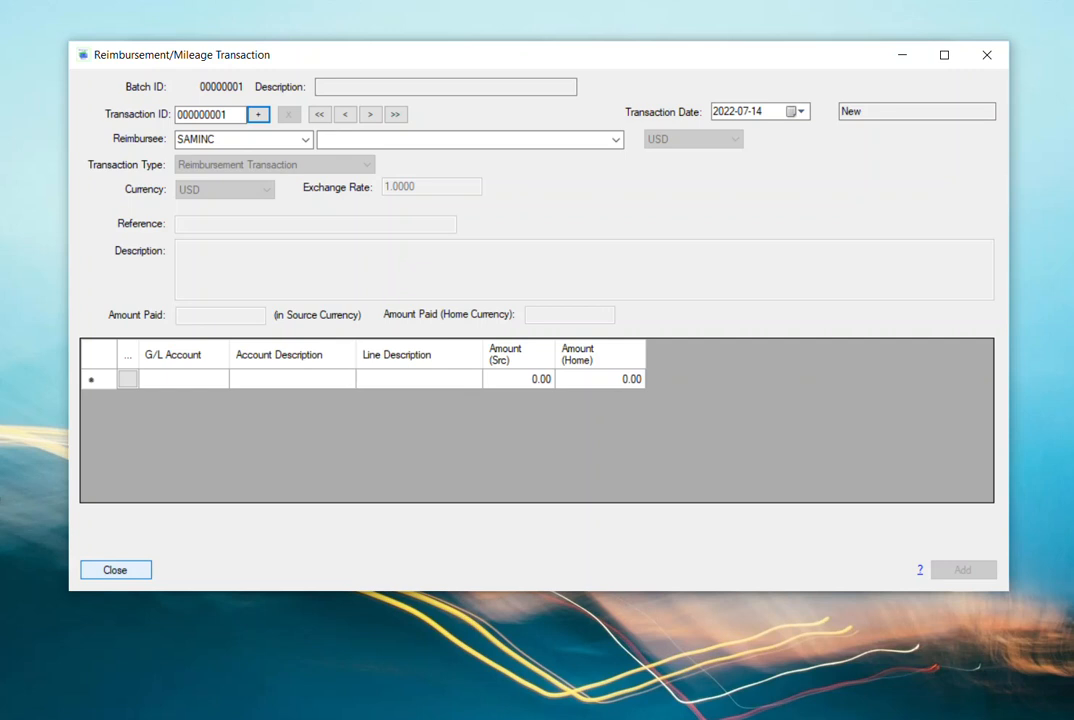
- Discard the unsaved SAMINC reimbursement transaction and close the reimbursement batch list
{"action": "left_click", "coordinate": [115, 570]}
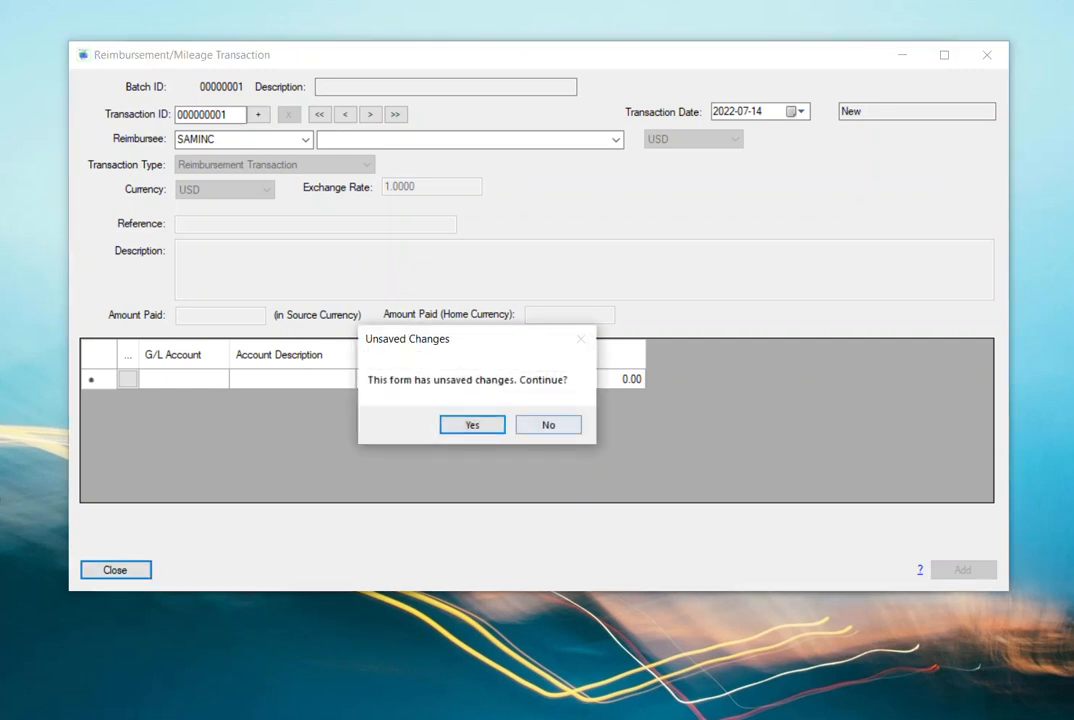
{"action": "left_click", "coordinate": [550, 423]}
{"action": "left_click", "coordinate": [115, 570]}
{"action": "left_click", "coordinate": [472, 424]}
{"action": "left_click", "coordinate": [219, 426]}
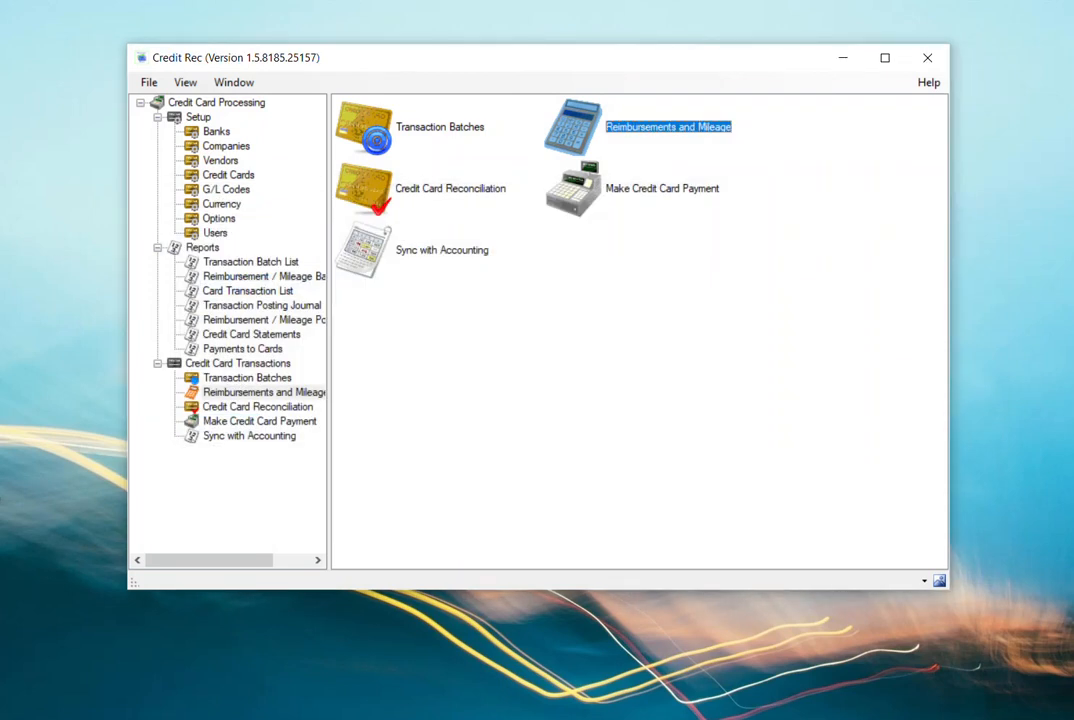
- Generate the Credit Card Statements report for reconciliation ID 9, read through it and close it
{"action": "left_click", "coordinate": [243, 349]}
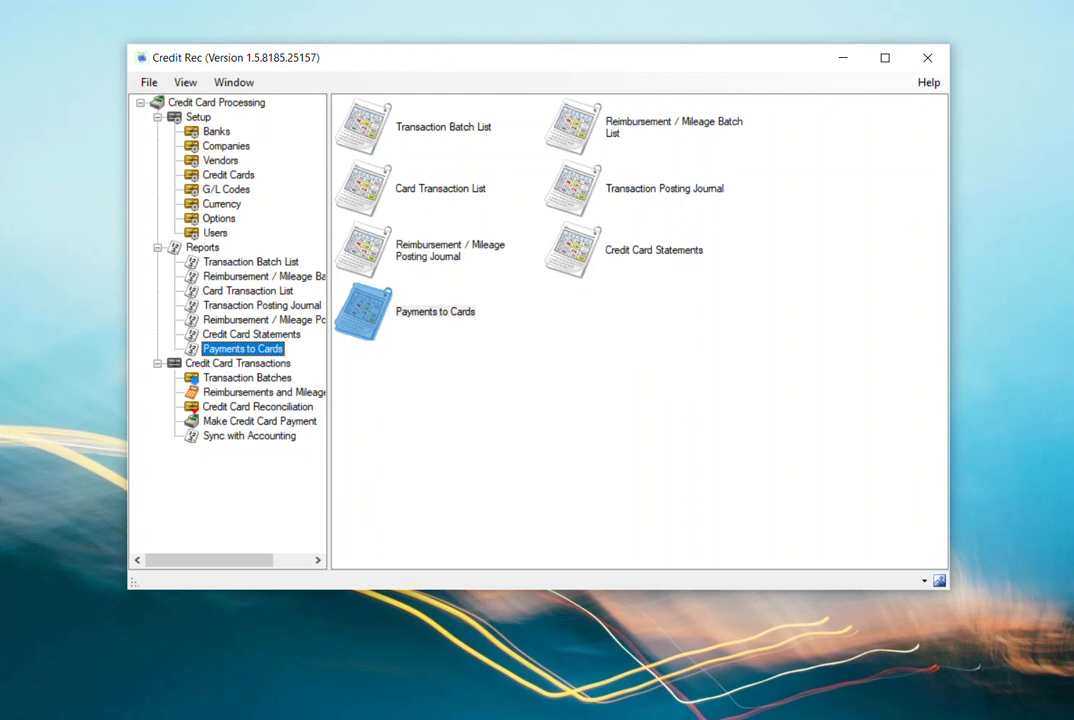
{"action": "double_click", "coordinate": [252, 334]}
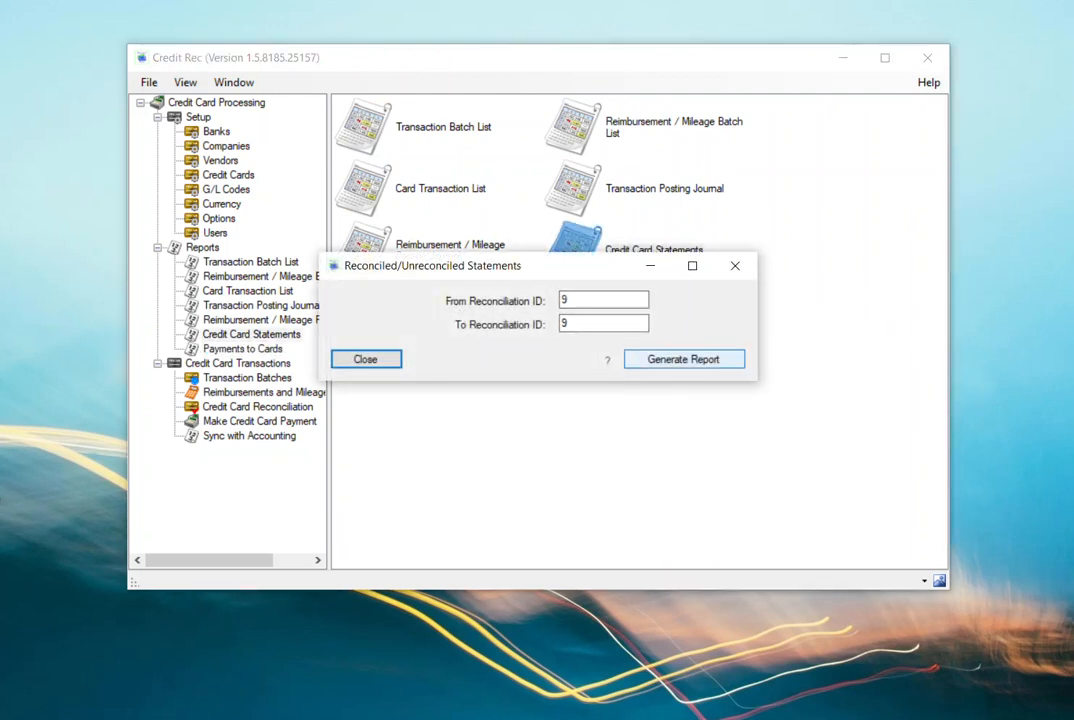
{"action": "left_click", "coordinate": [683, 359]}
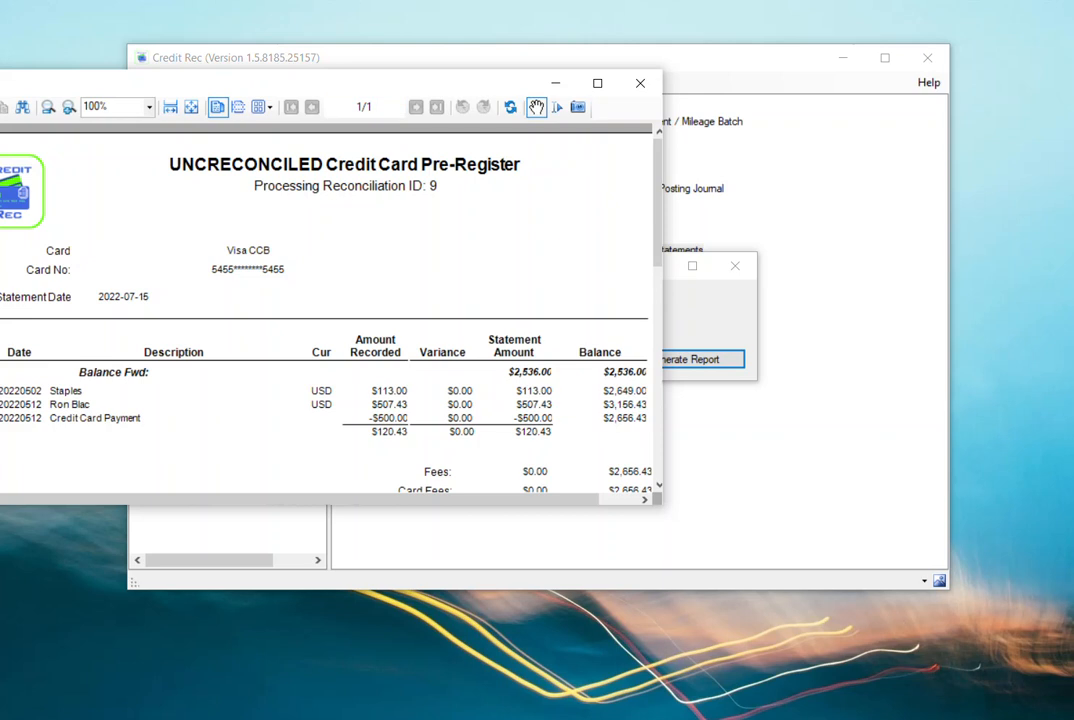
{"action": "left_click_drag", "start_coordinate": [330, 83], "coordinate": [450, 67]}
{"action": "scroll", "coordinate": [419, 290], "scroll_direction": "down", "scroll_amount": 3}
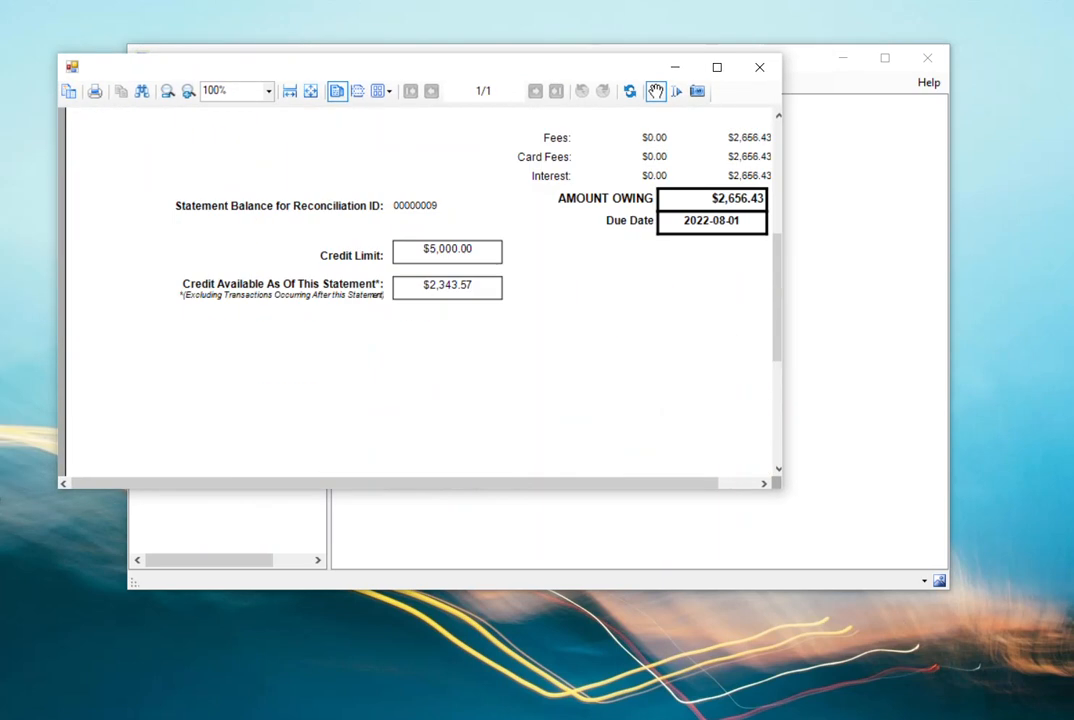
{"action": "scroll", "coordinate": [419, 290], "scroll_direction": "up", "scroll_amount": 2}
{"action": "left_click", "coordinate": [760, 67]}
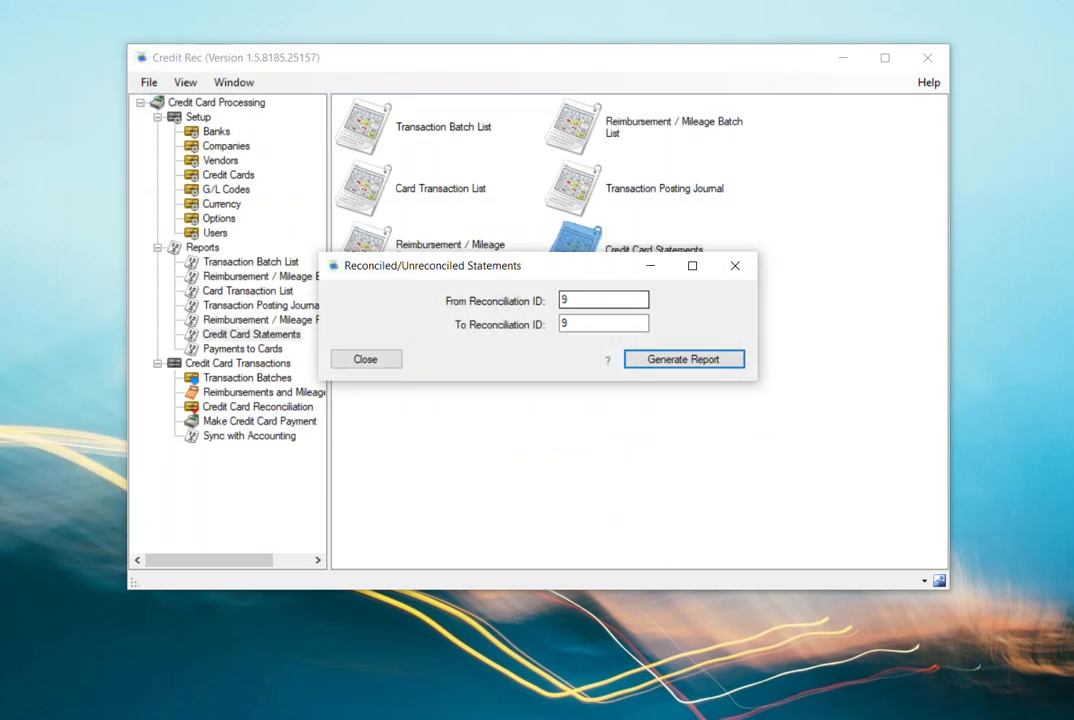
{"action": "left_click", "coordinate": [735, 266]}
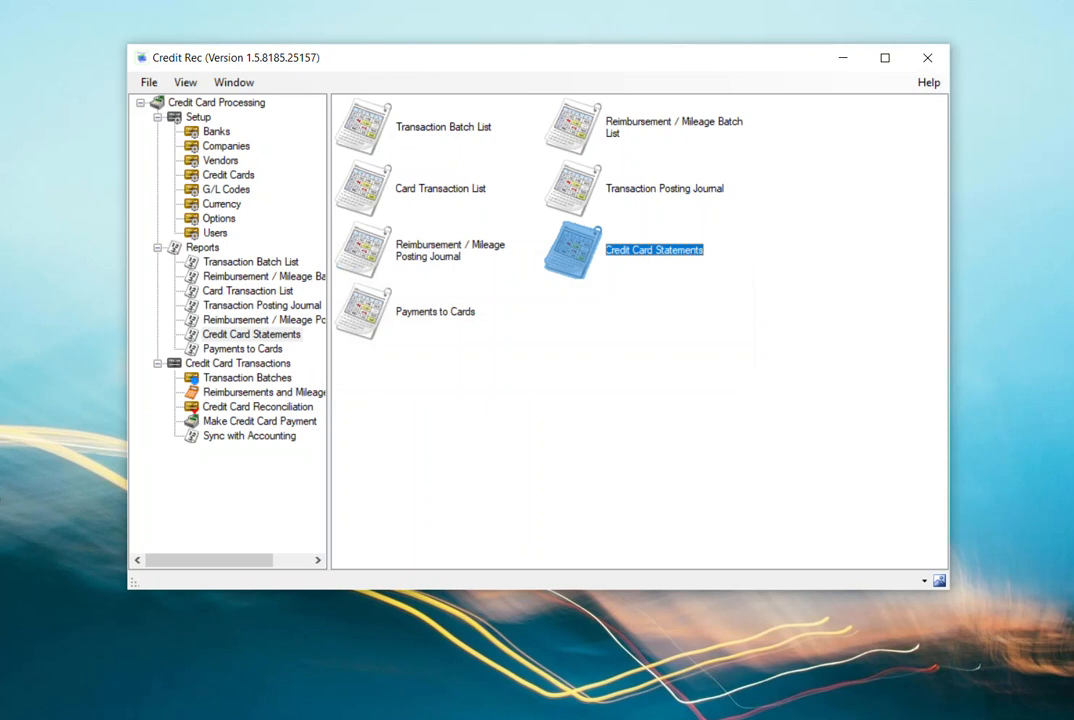
- Generate the Transaction Batch List report for batch 21, review its general ledger summary and close it
{"action": "double_click", "coordinate": [372, 127]}
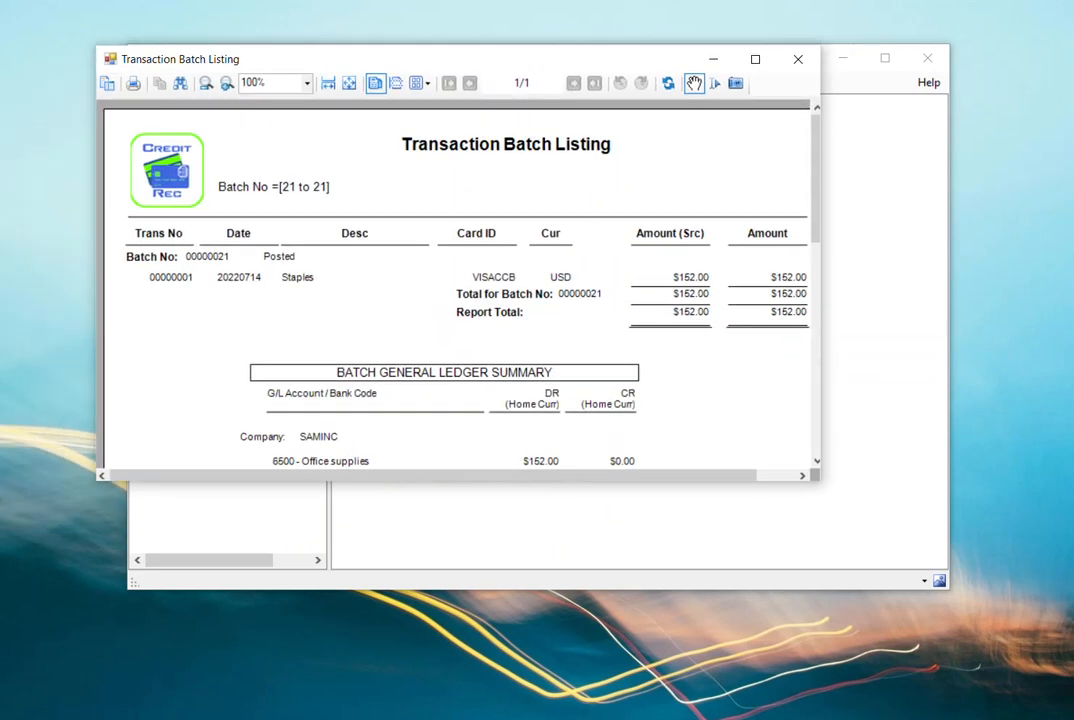
{"action": "scroll", "coordinate": [475, 275], "scroll_direction": "down", "scroll_amount": 3}
{"action": "scroll", "coordinate": [475, 275], "scroll_direction": "up", "scroll_amount": 1}
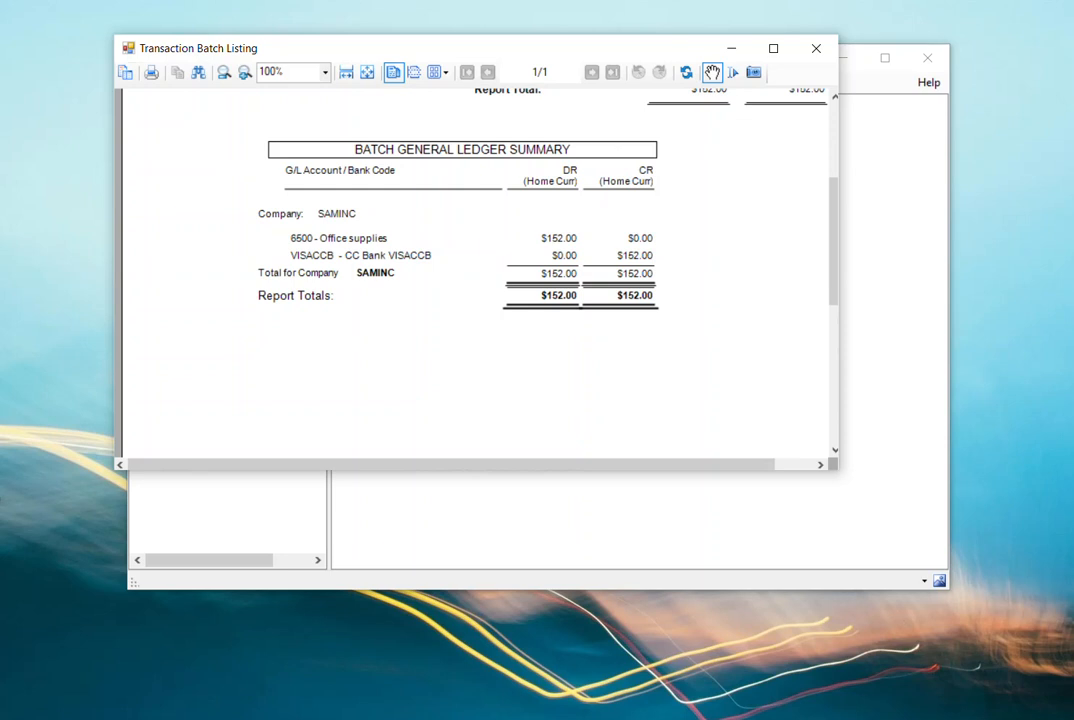
{"action": "scroll", "coordinate": [475, 275], "scroll_direction": "up", "scroll_amount": 1}
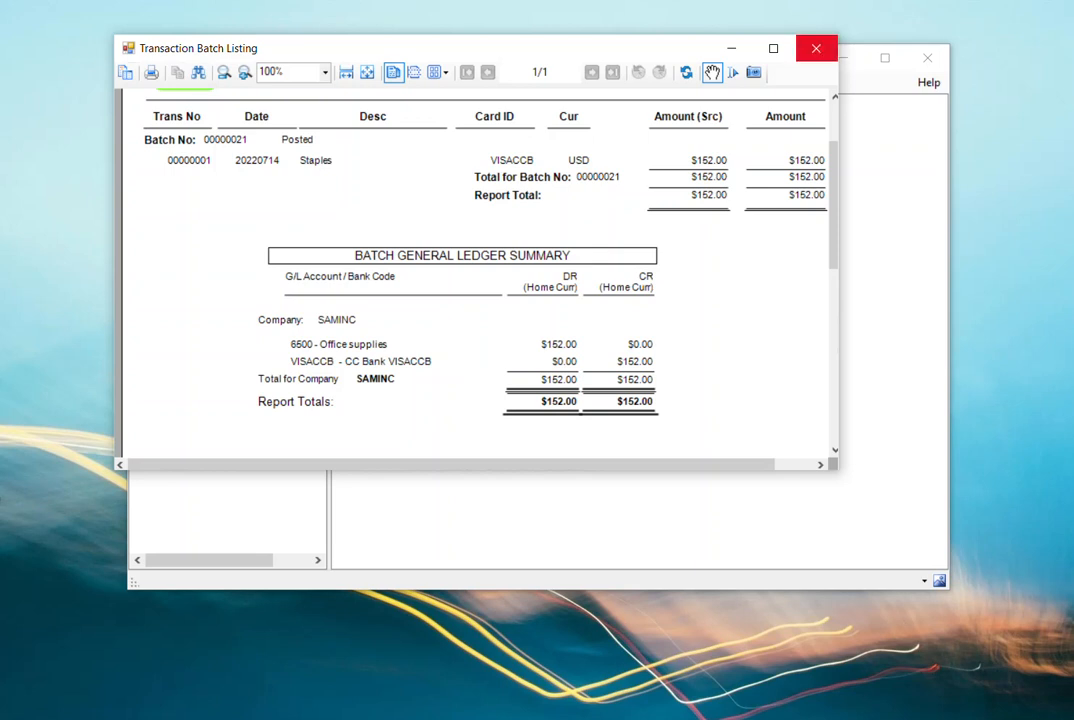
{"action": "left_click", "coordinate": [816, 48]}
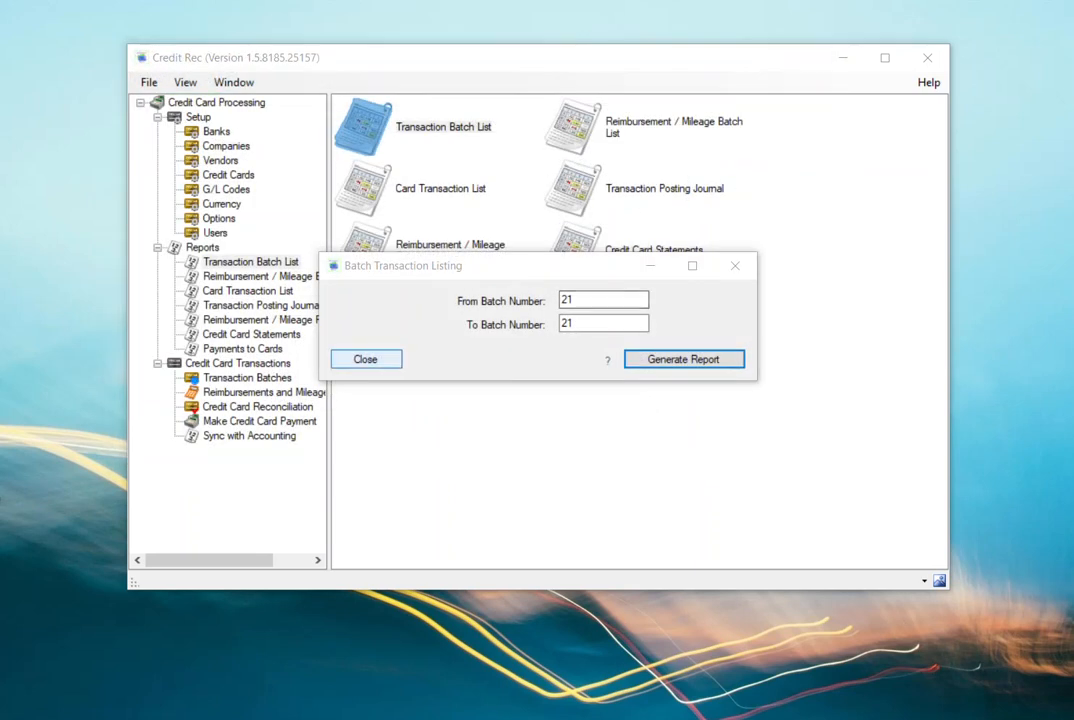
{"action": "left_click", "coordinate": [366, 358]}
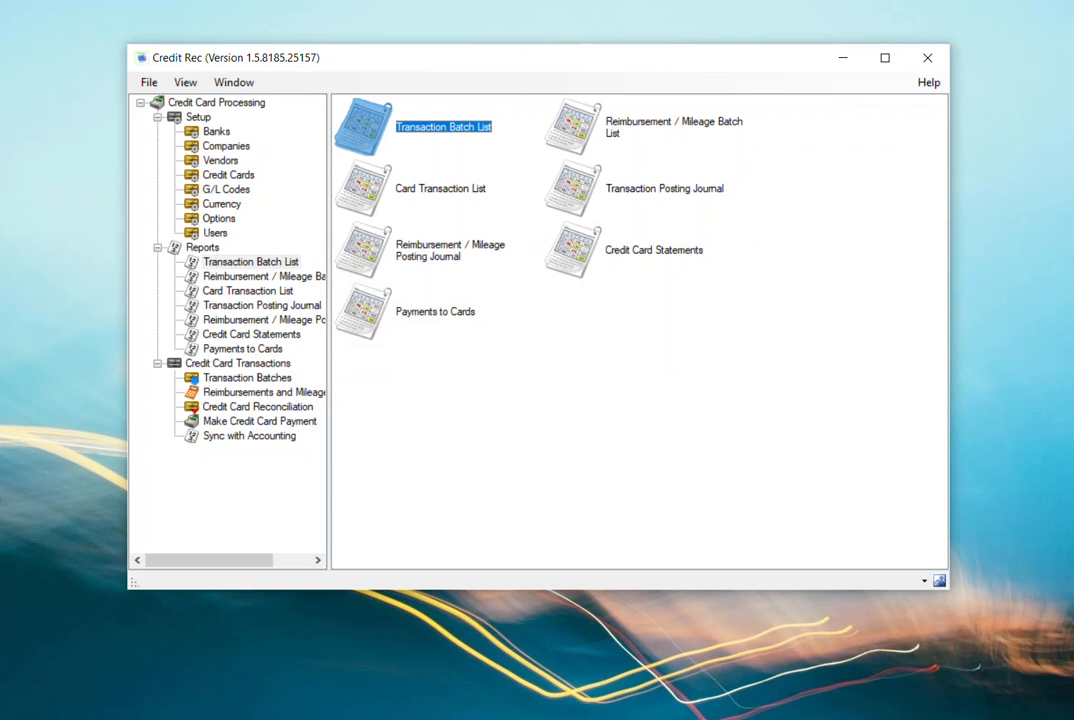
- Generate the Transaction Posting Journal report for posting journal ID 33, examine its entries and general ledger summary, then close it
{"action": "double_click", "coordinate": [640, 189]}
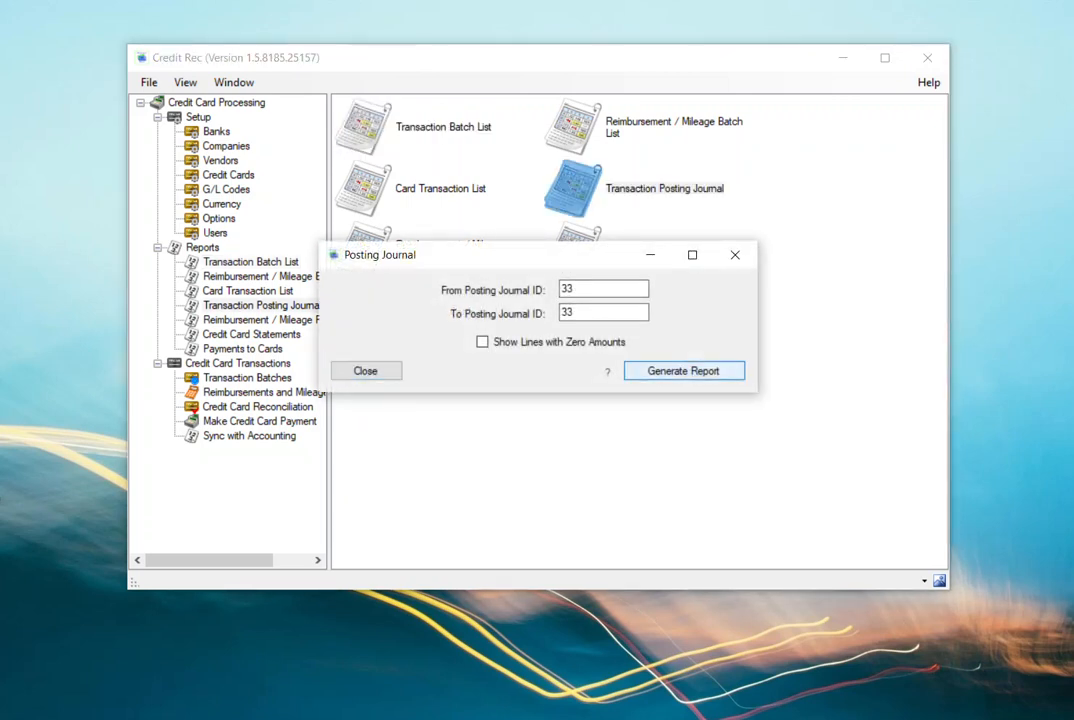
{"action": "left_click", "coordinate": [683, 371]}
{"action": "left_click_drag", "start_coordinate": [480, 99], "coordinate": [503, 78]}
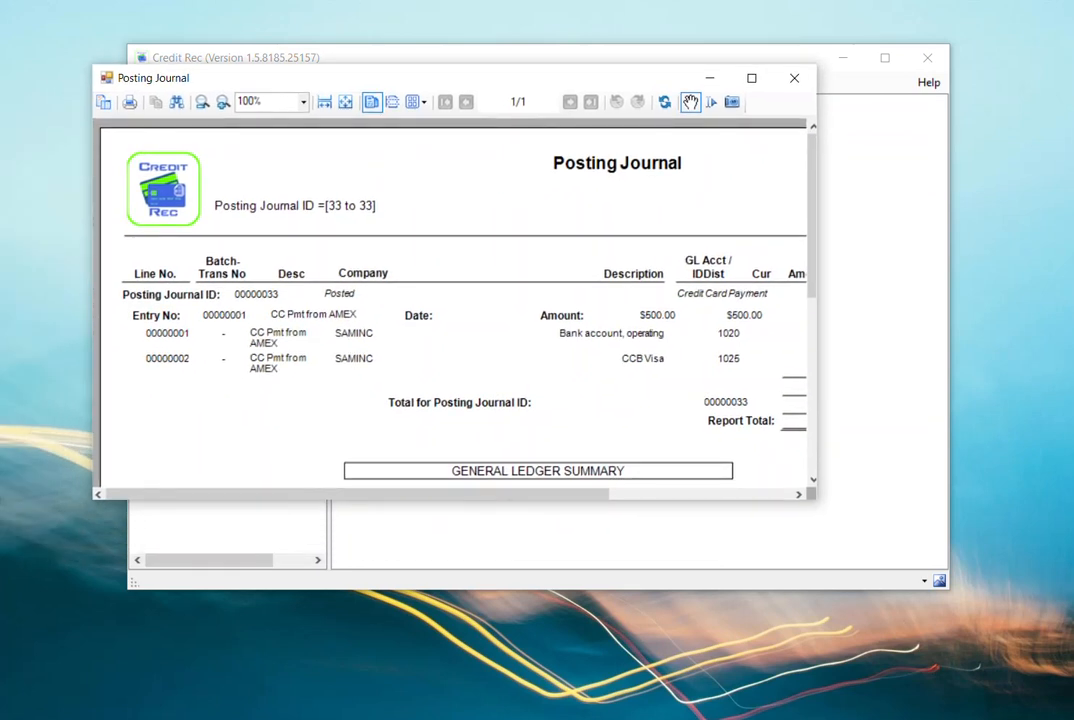
{"action": "left_click_drag", "start_coordinate": [812, 215], "coordinate": [812, 310]}
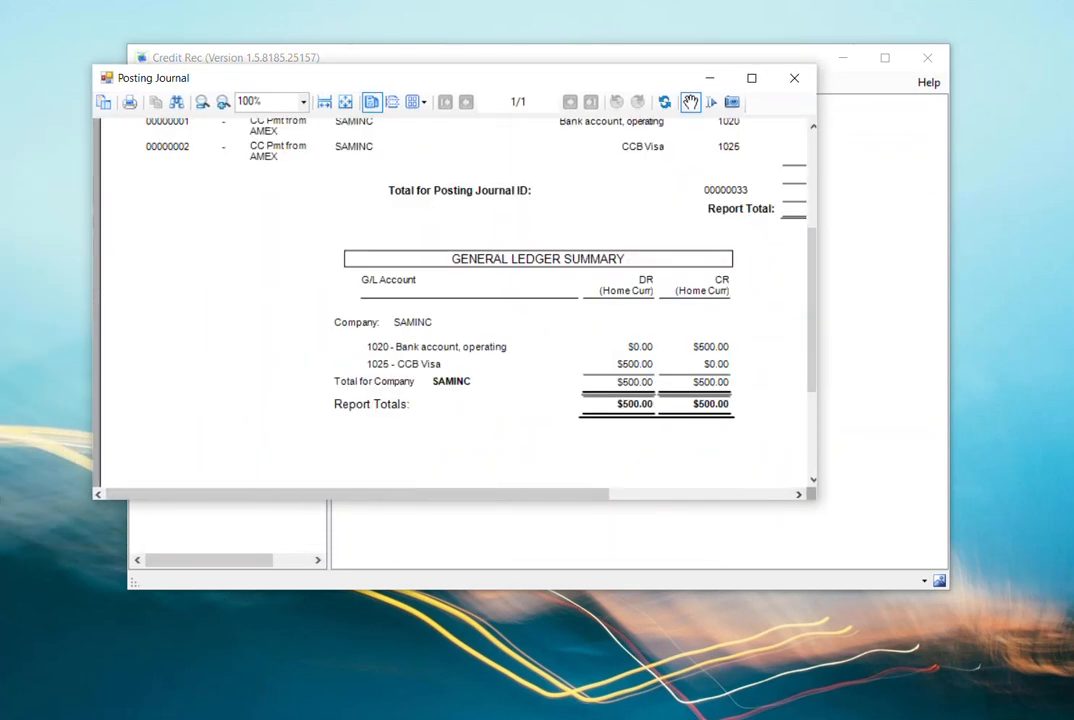
{"action": "left_click_drag", "start_coordinate": [816, 499], "coordinate": [922, 562]}
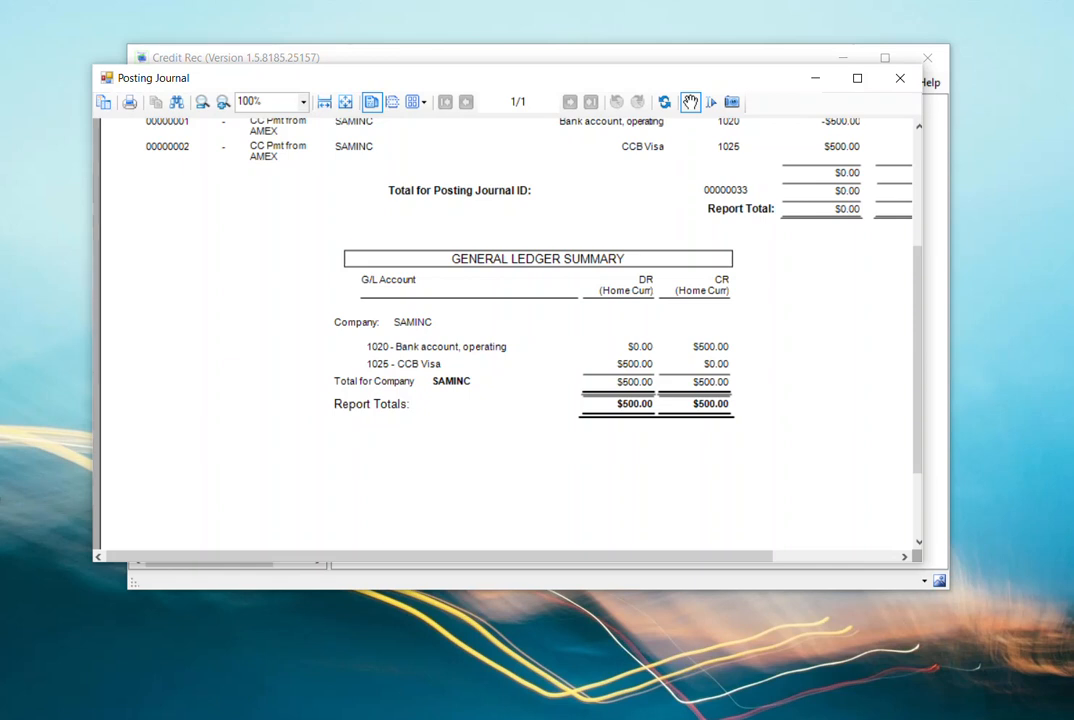
{"action": "scroll", "coordinate": [505, 335], "scroll_direction": "up", "scroll_amount": 3}
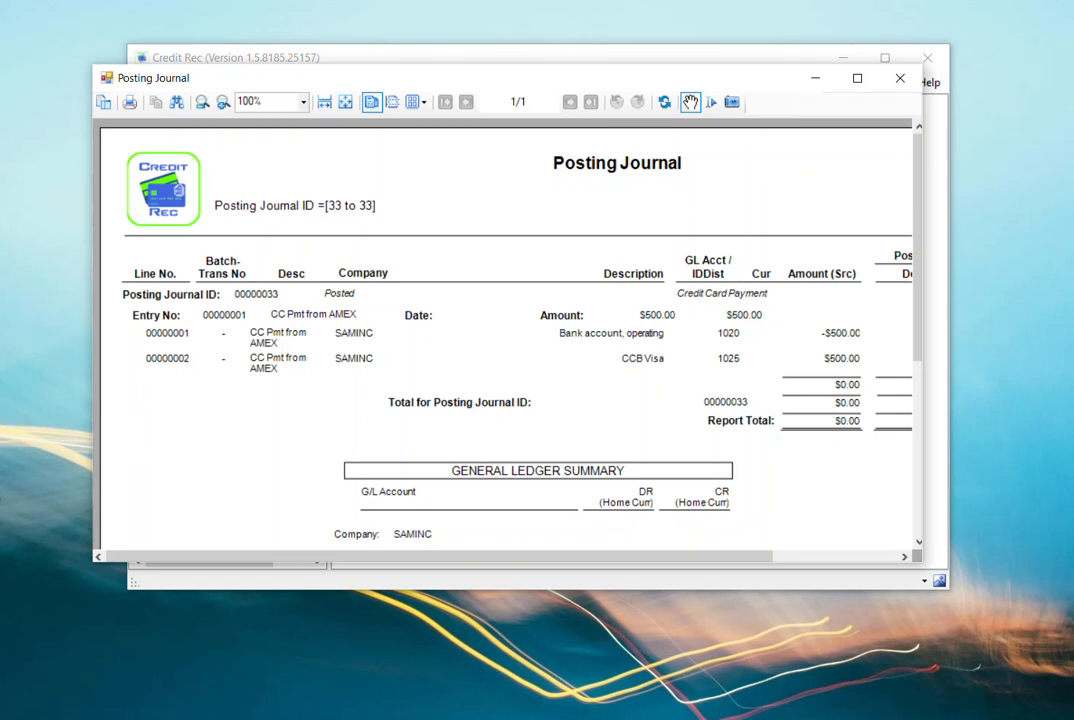
{"action": "left_click", "coordinate": [899, 78]}
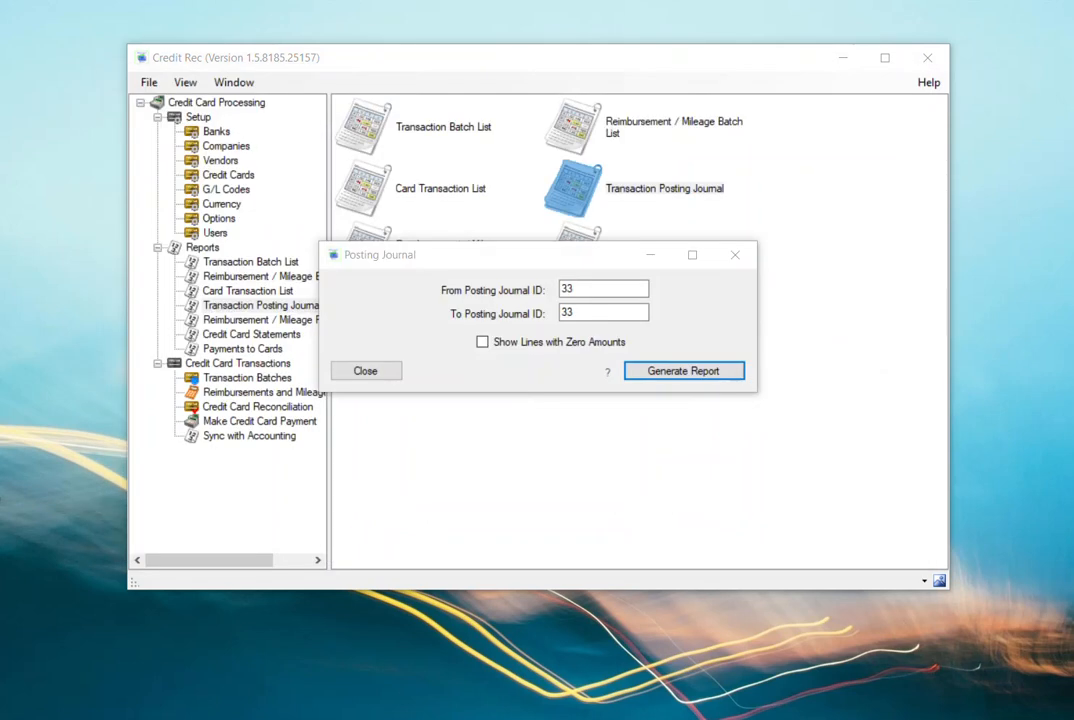
{"action": "left_click", "coordinate": [366, 371]}
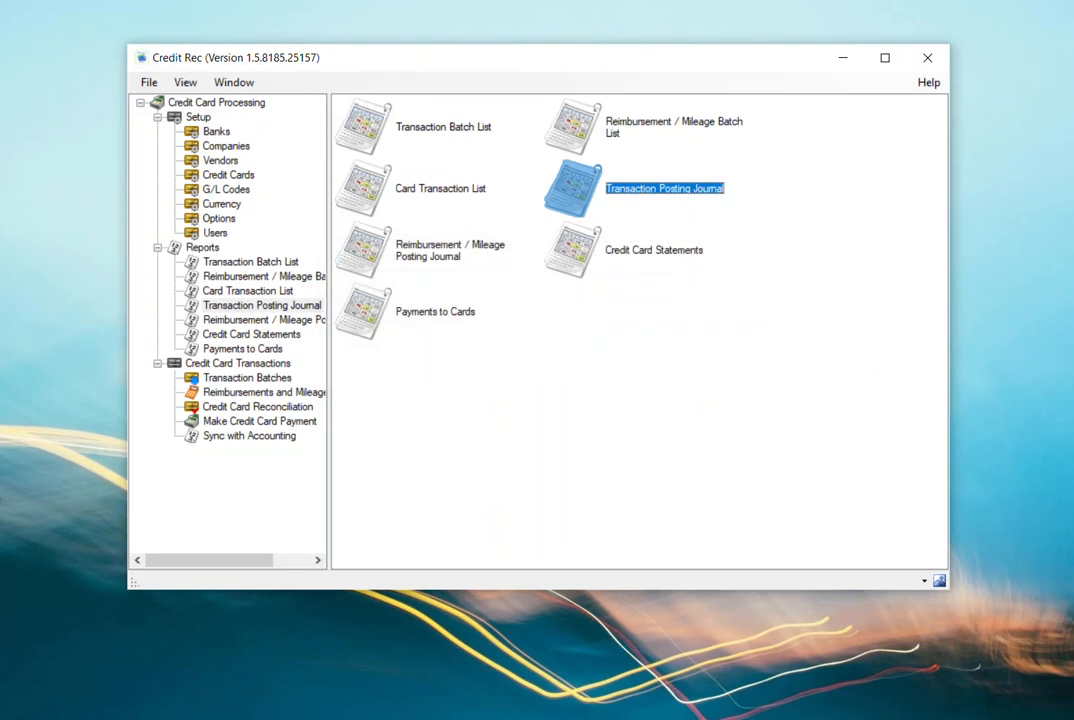